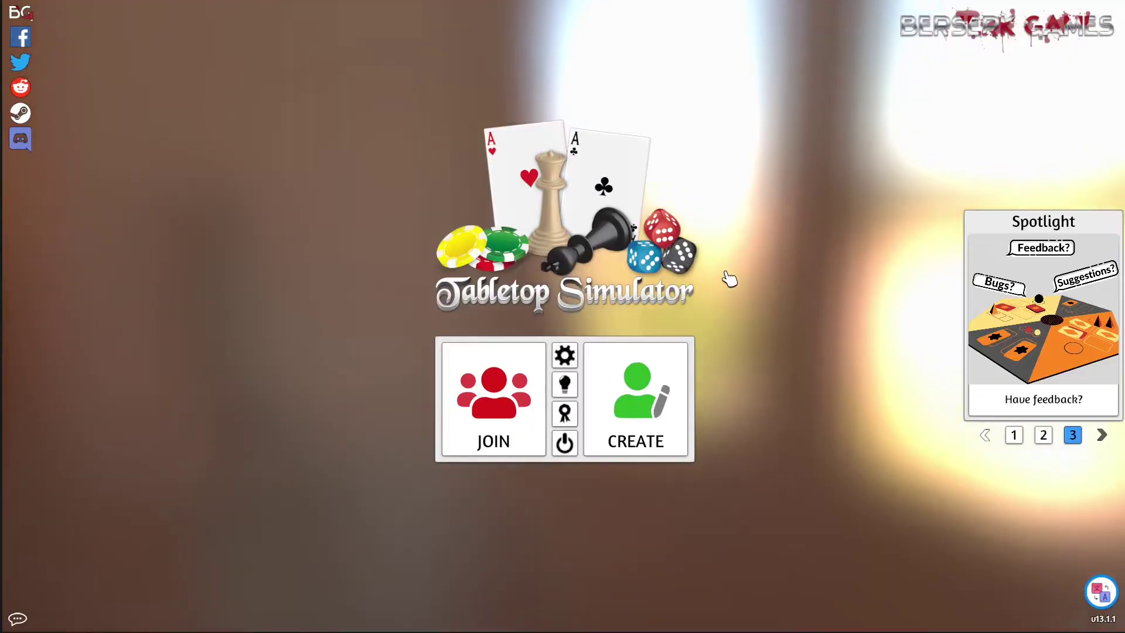
- Start a singleplayer game and fly the camera toward the central miniatures on the table
click(660, 421)
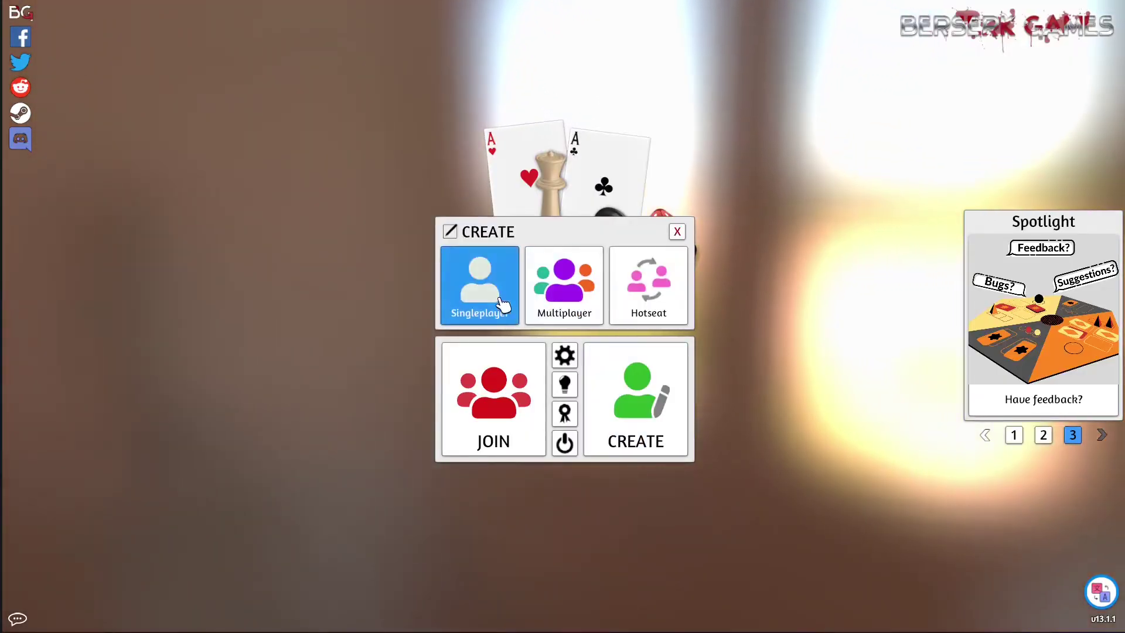
click(498, 302)
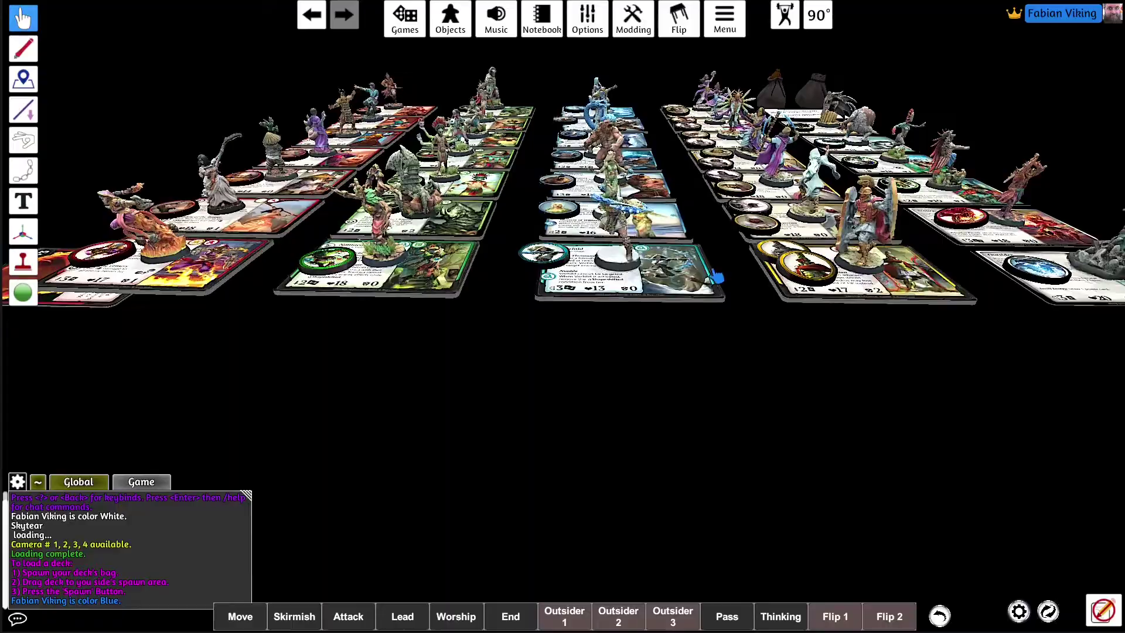
key(w)
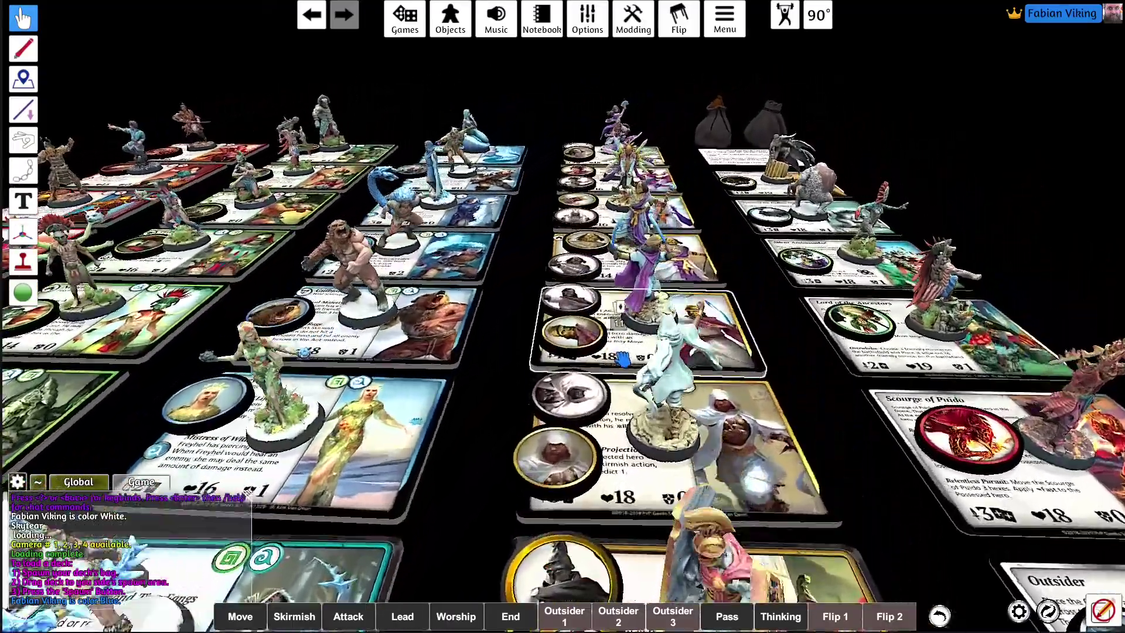
key(w)
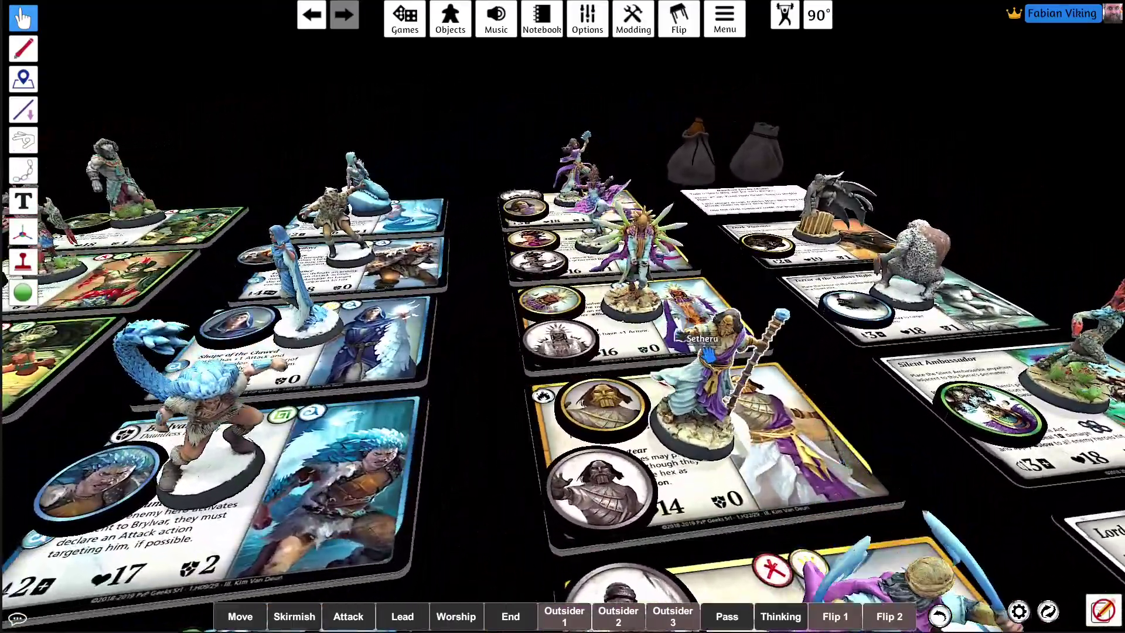
- Open the Setheru miniature's Custom model settings and select its Model/Mesh URL
right_click(720, 362)
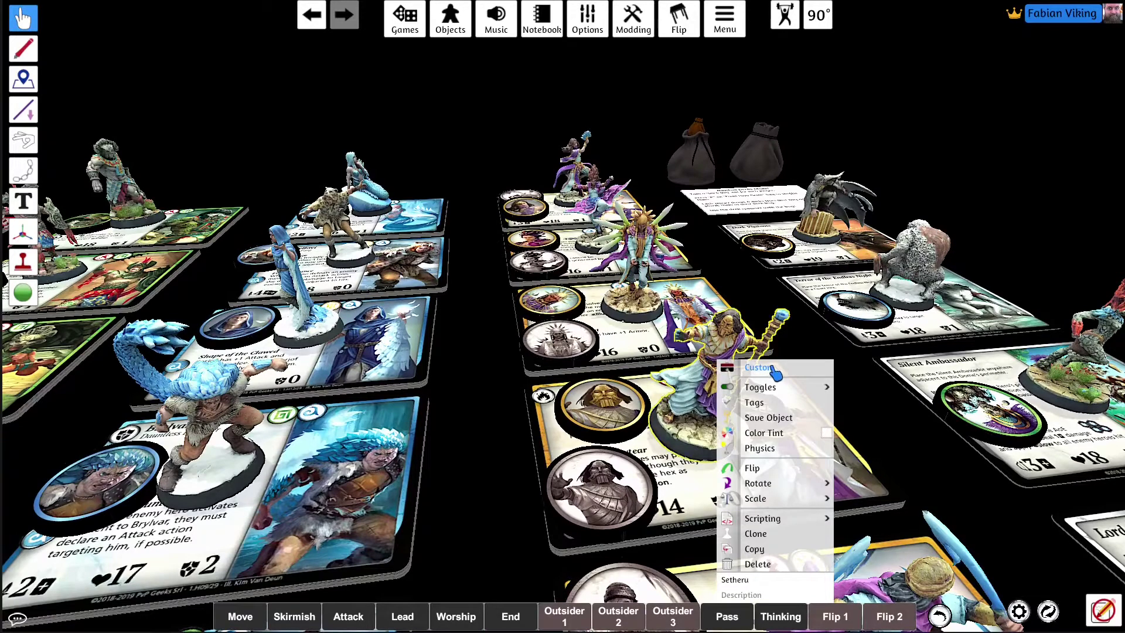
click(762, 367)
click(607, 223)
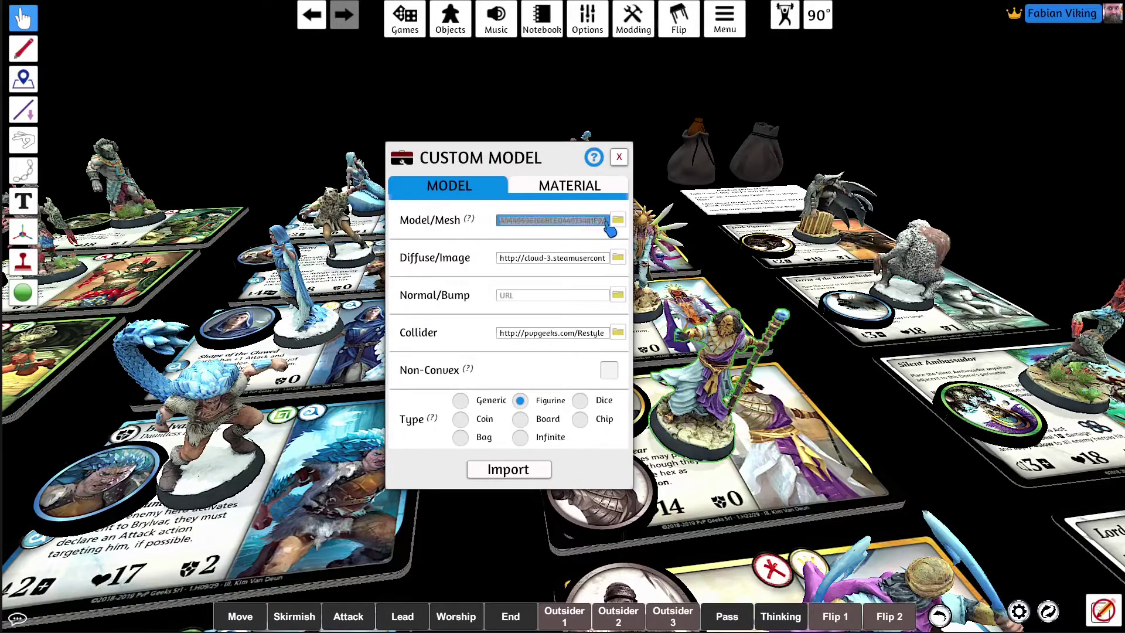
click(594, 225)
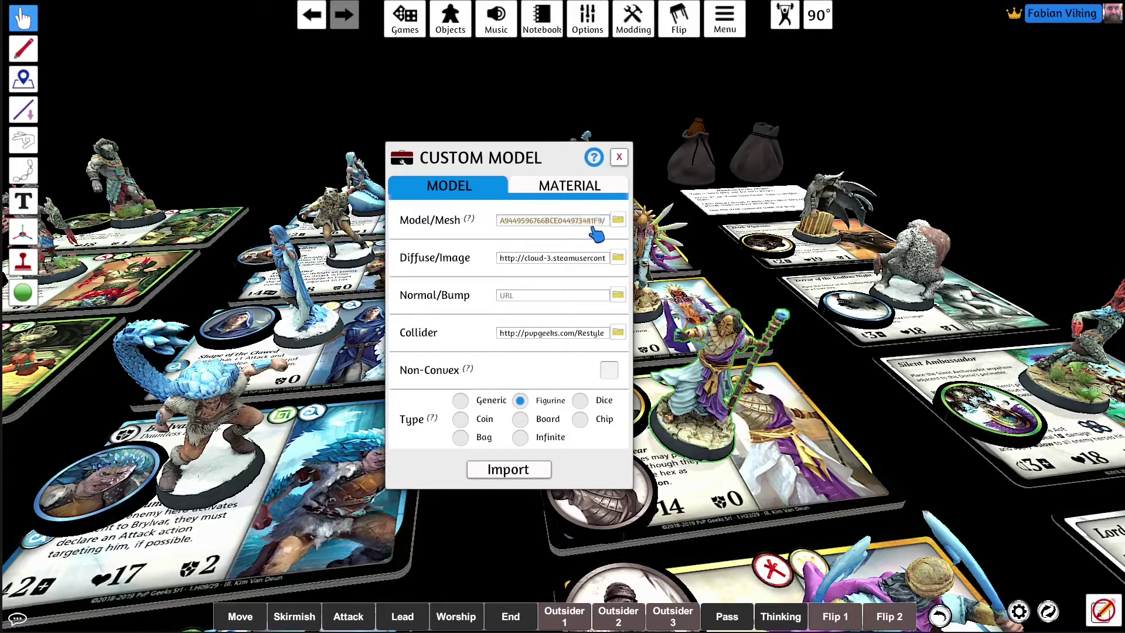
click(596, 228)
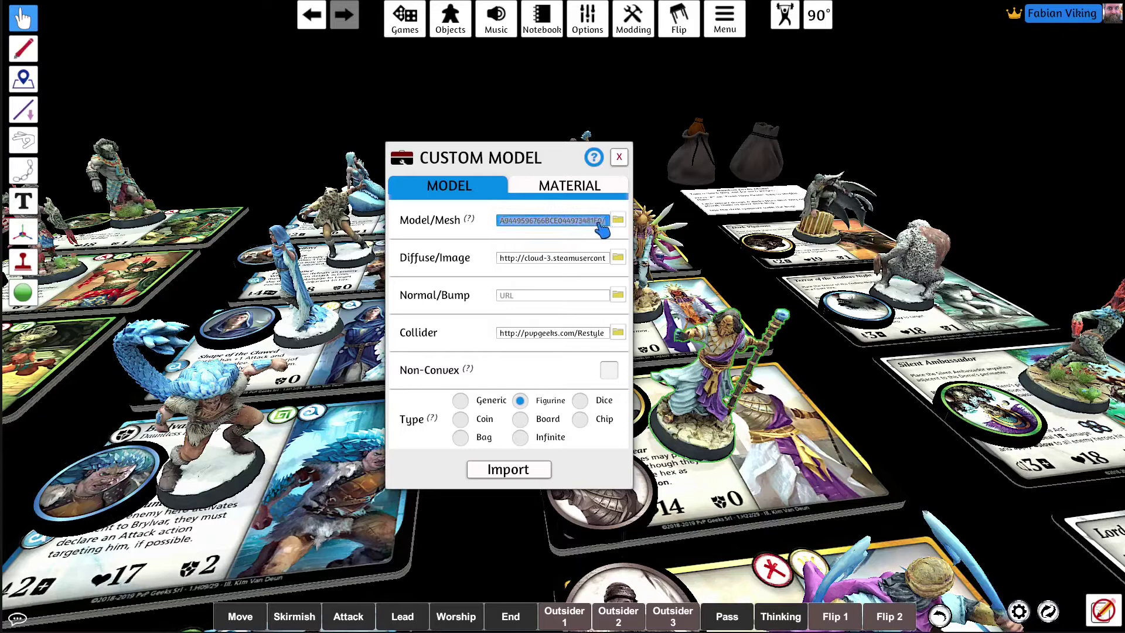
- Browse to Documents > My Games > Tabletop Simulator > Mods > Models, then recheck the model URL
click(617, 220)
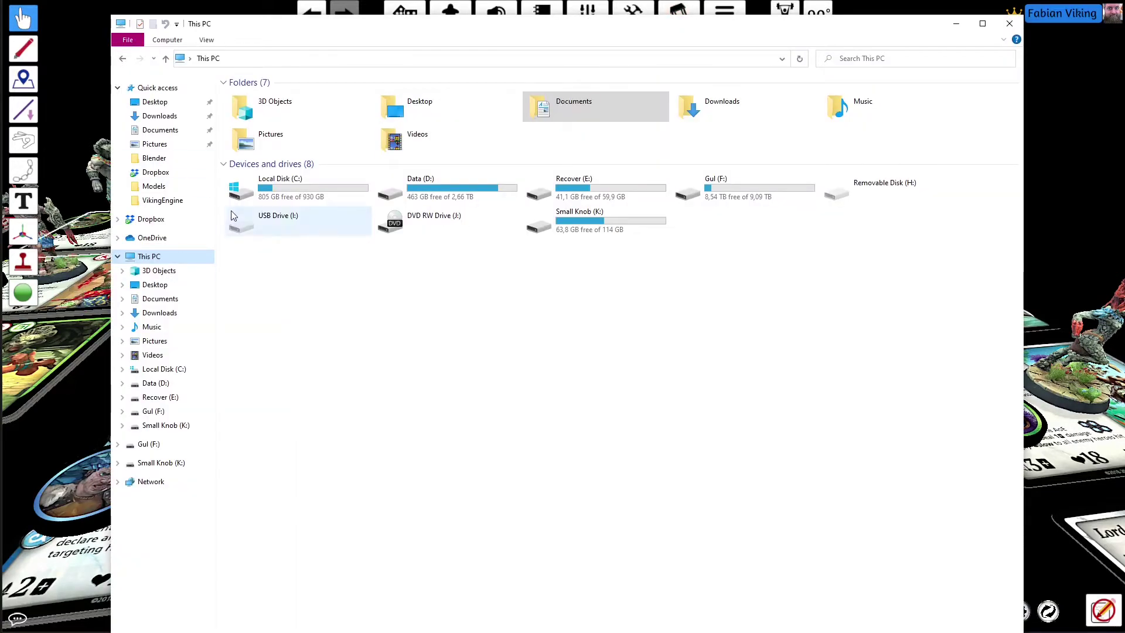
click(161, 298)
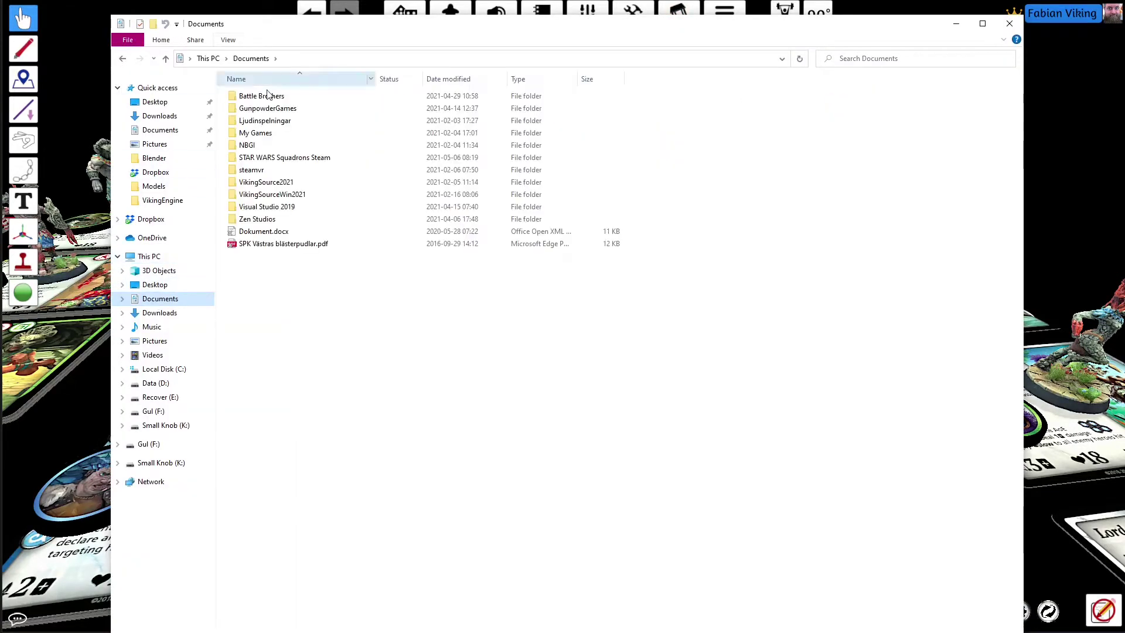
double_click(256, 135)
double_click(261, 98)
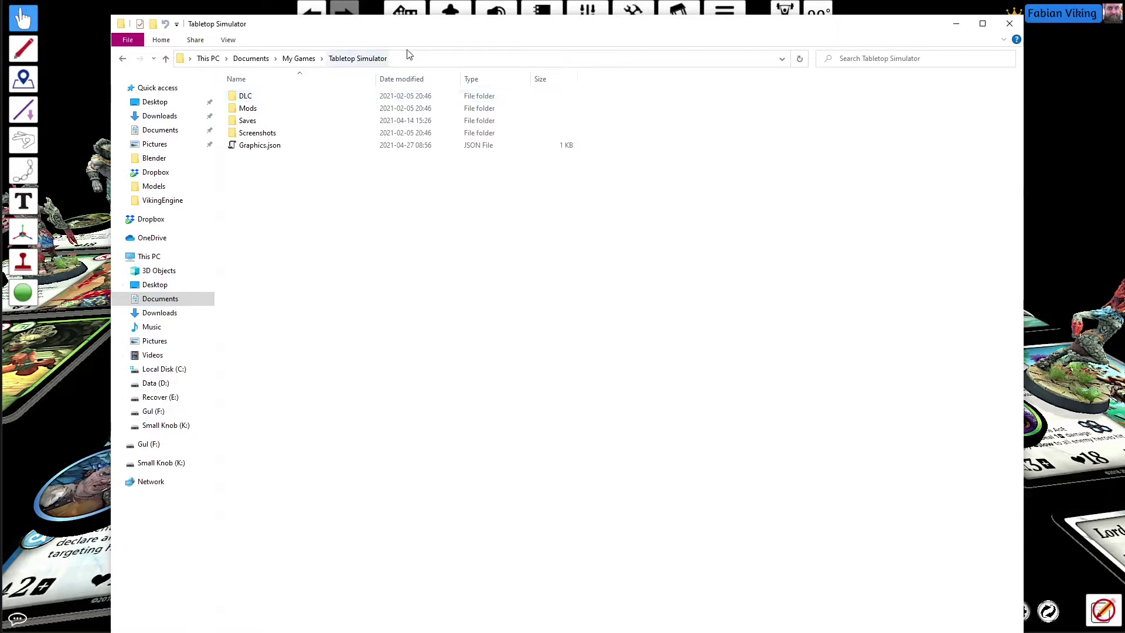
double_click(264, 109)
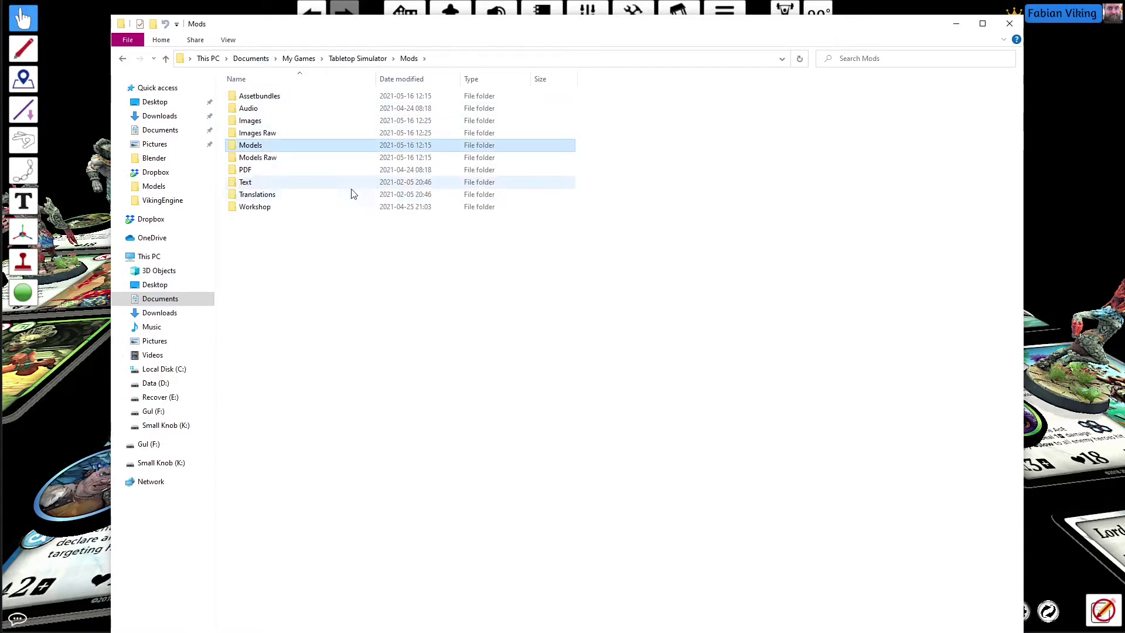
click(252, 146)
click(253, 126)
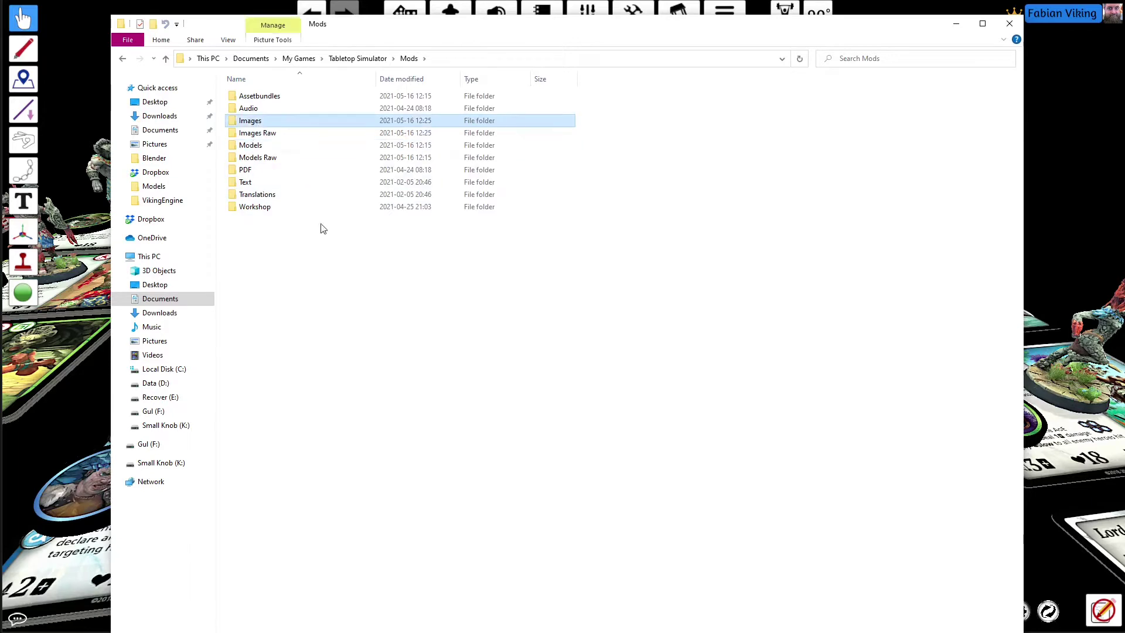
double_click(250, 146)
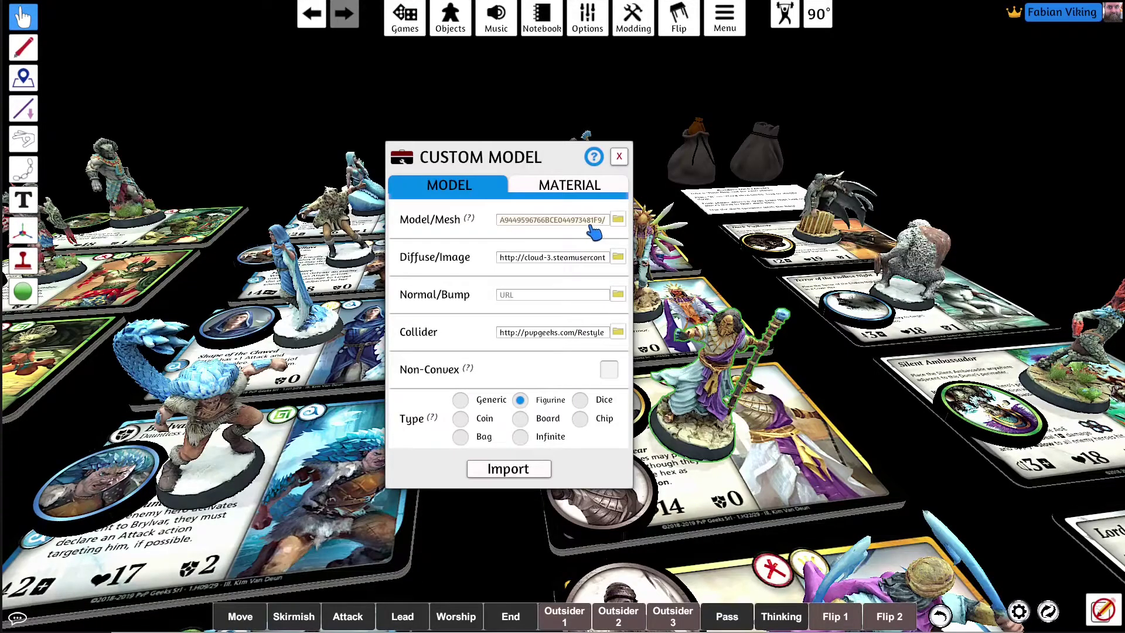
click(594, 221)
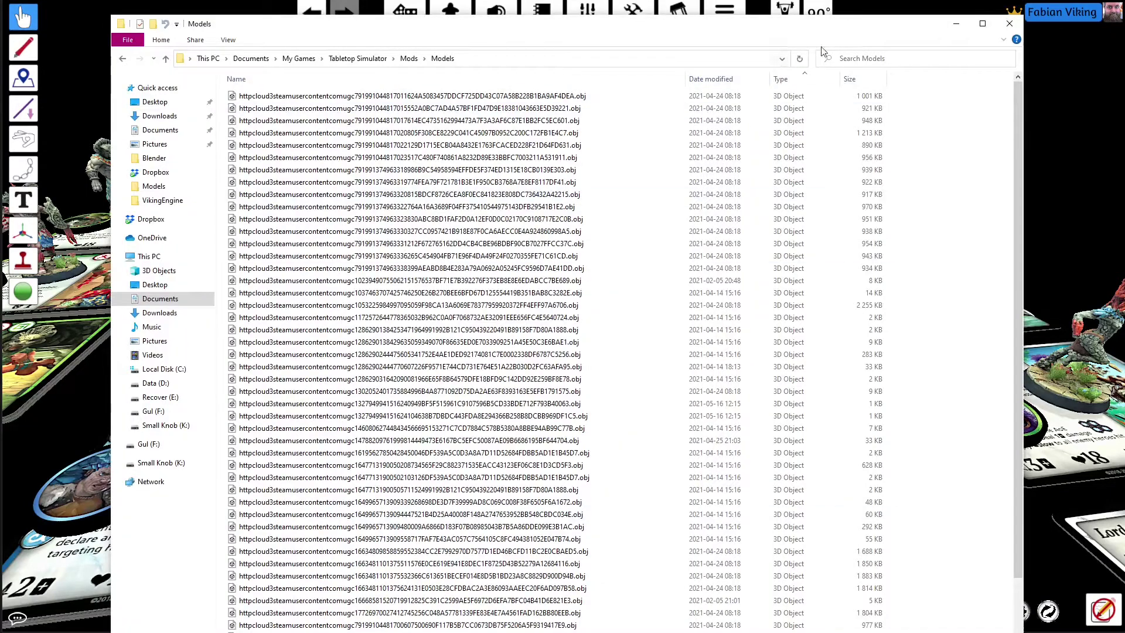
- Search the Models folder for *81f9 and paste the matching file on the Desktop as mage.obj
click(859, 59)
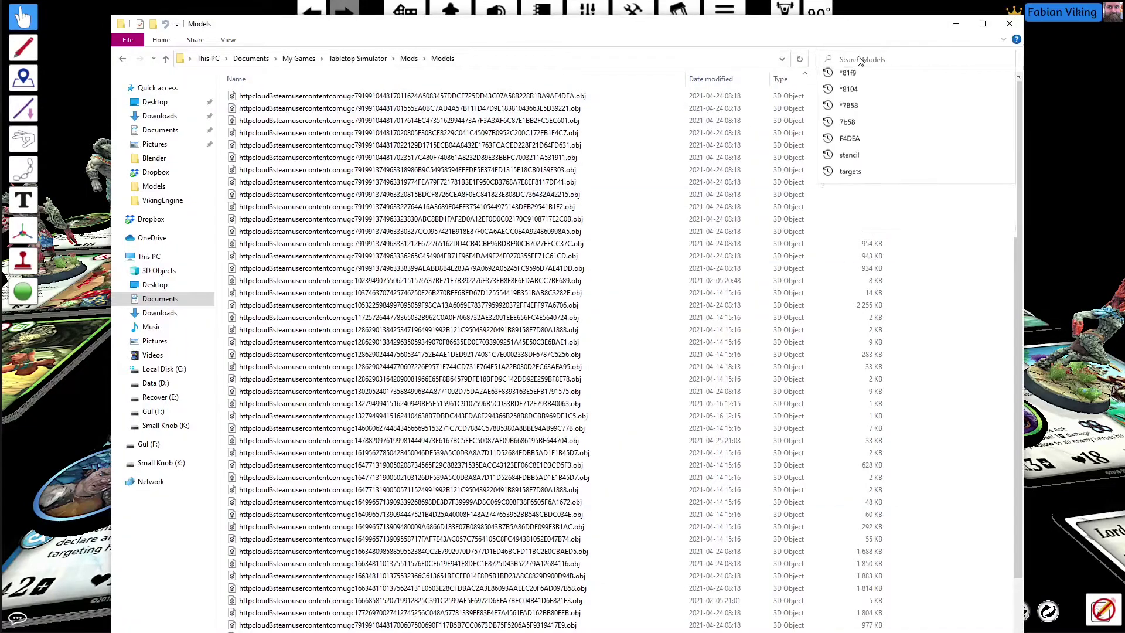
text(*)
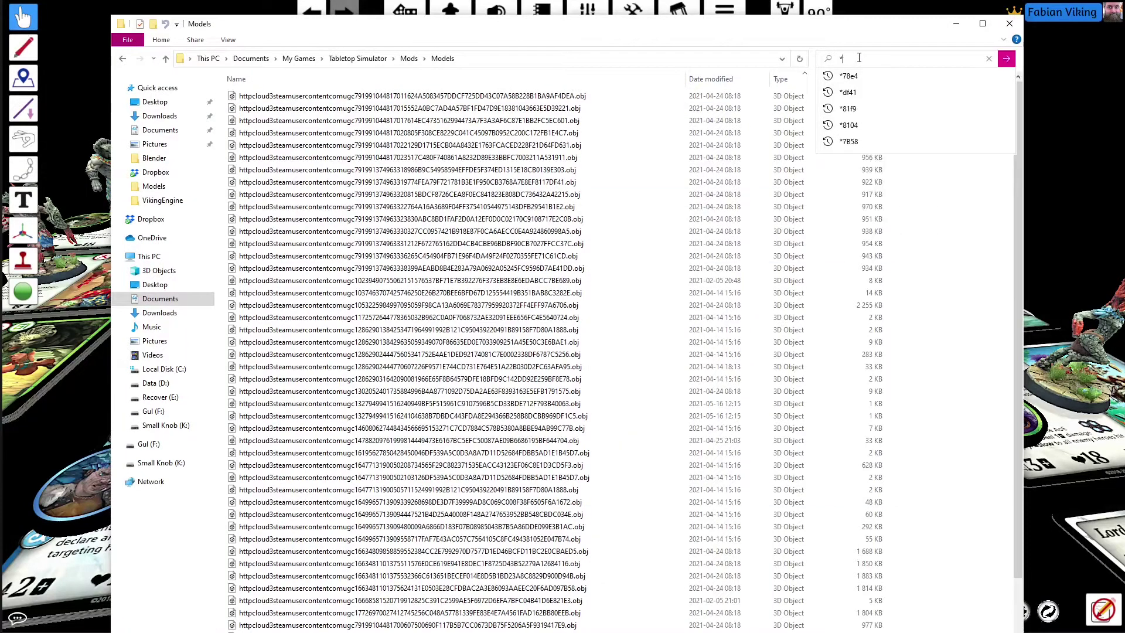
text(81)
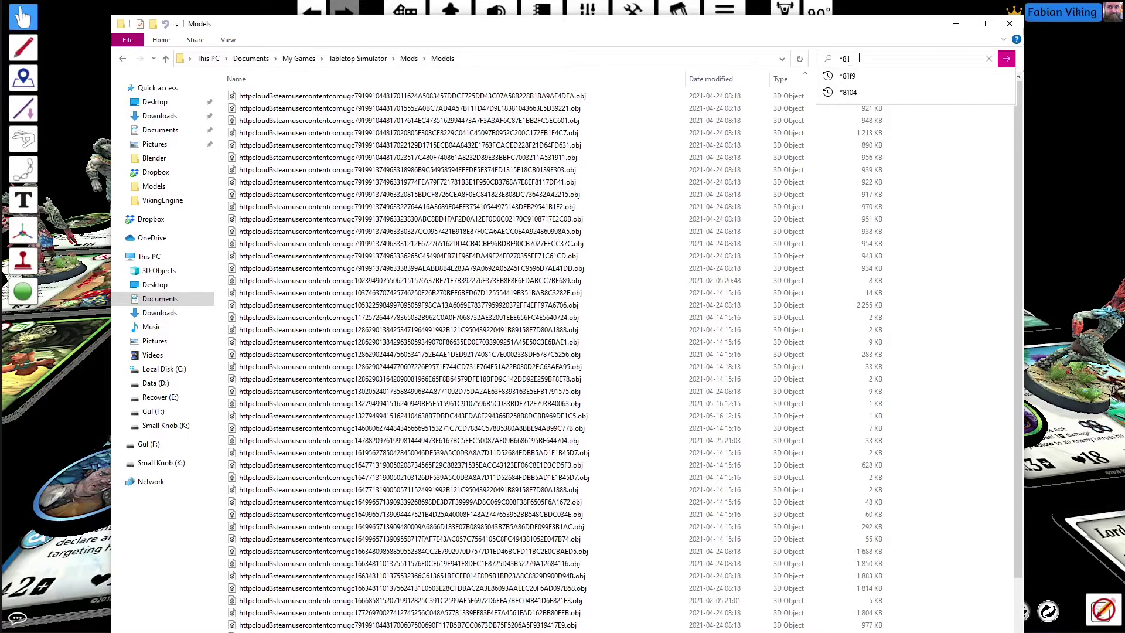
text(f9)
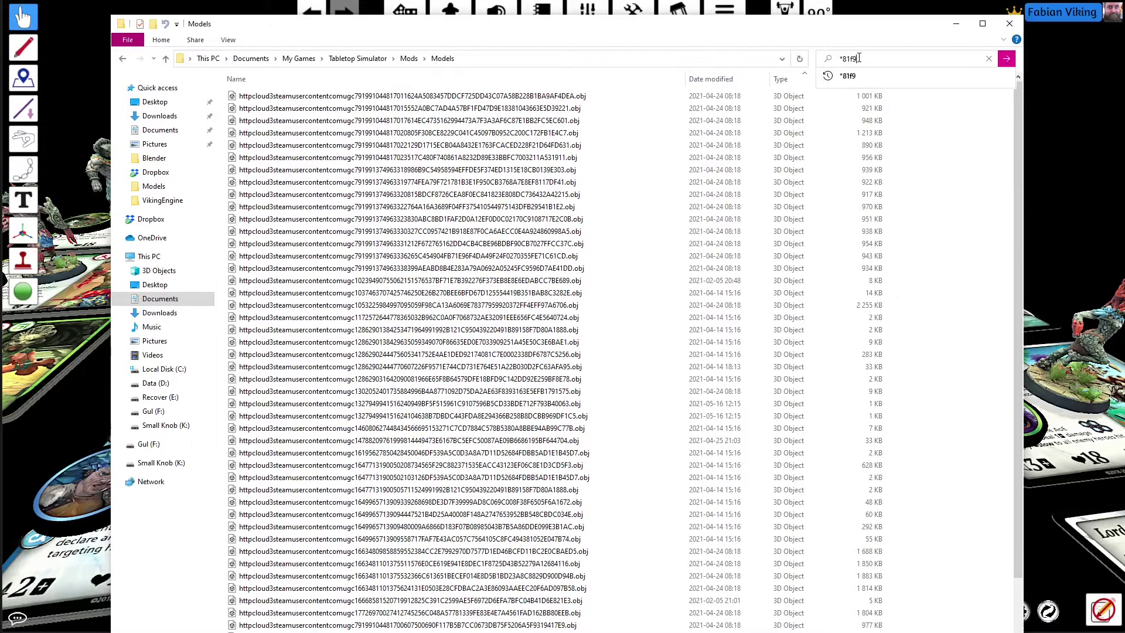
key(Return)
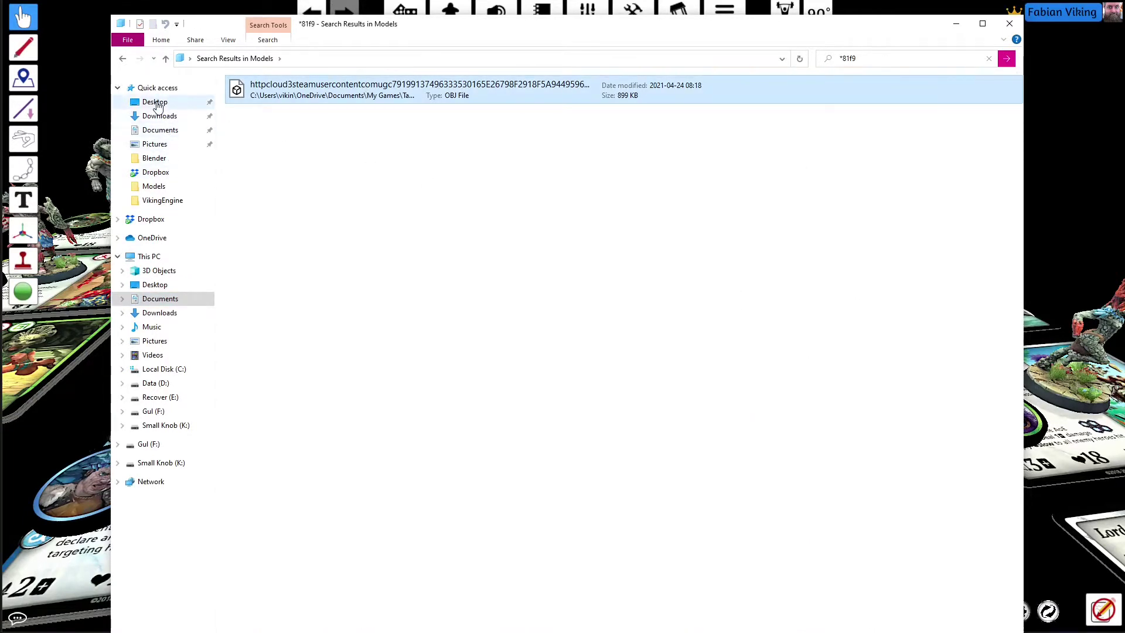
click(153, 102)
key(ctrl+v)
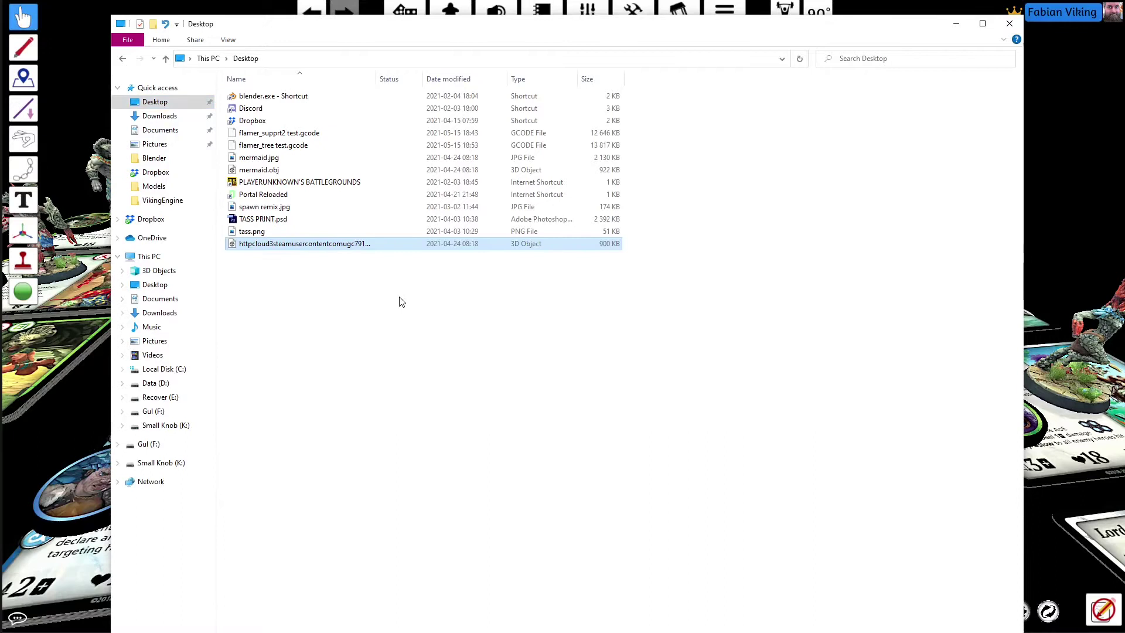
key(F2)
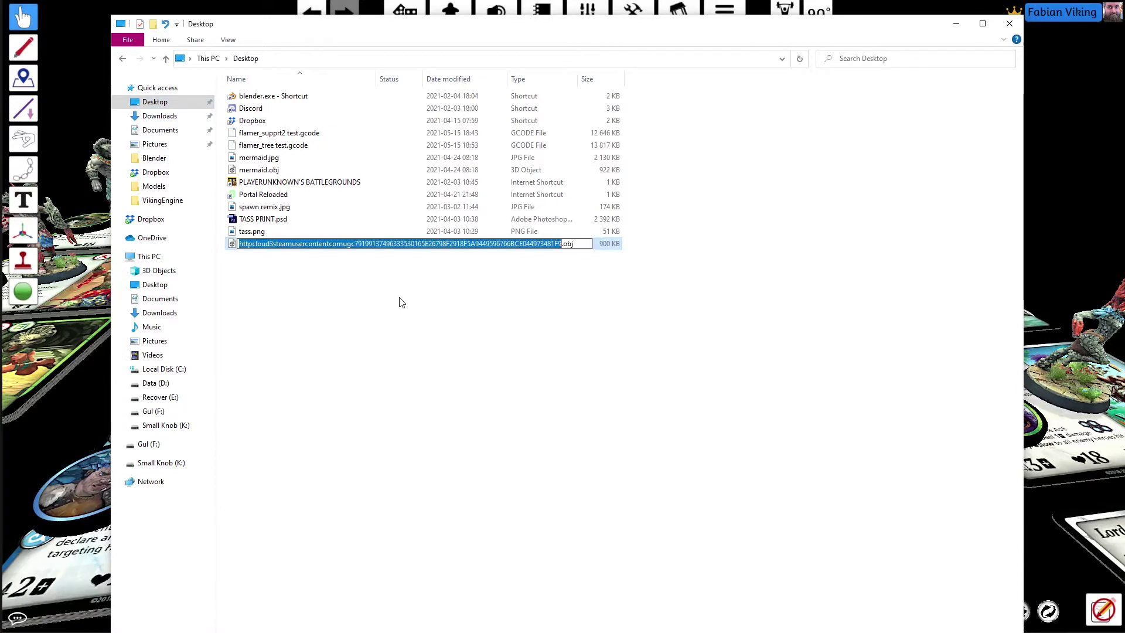
text(mage)
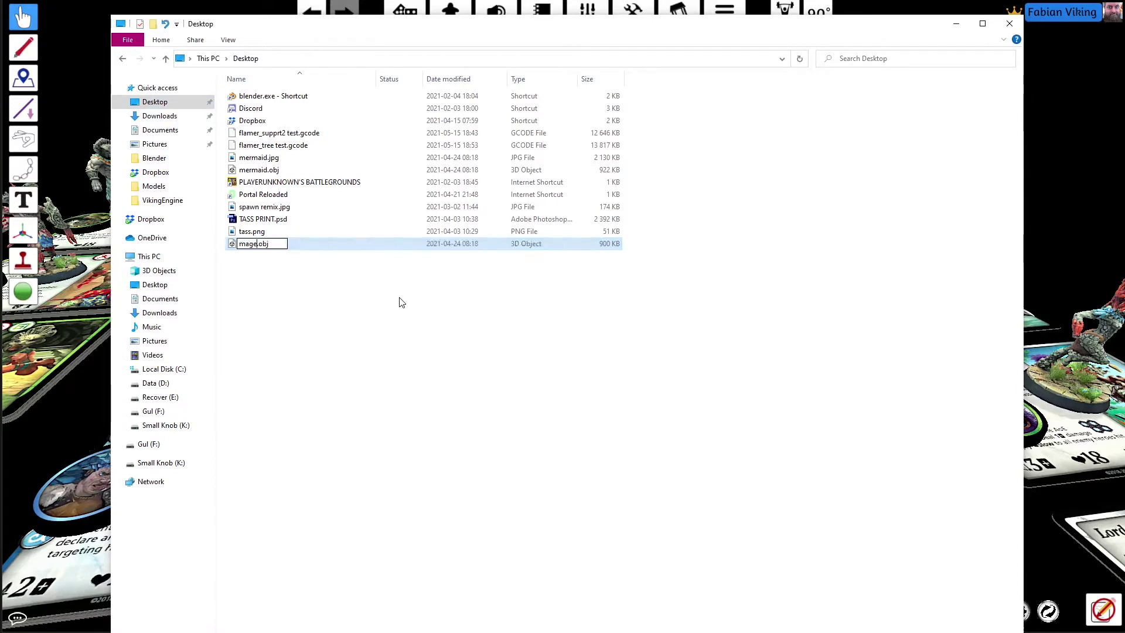
key(Return)
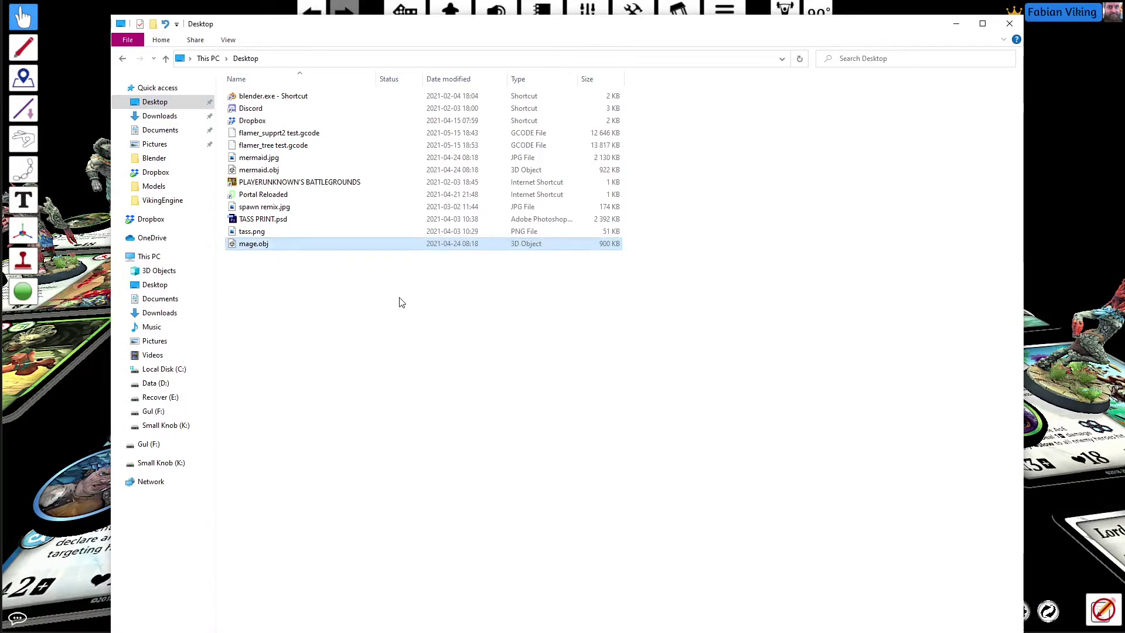
- Go to the Mods > Images folder and read the model's diffuse image address in the game
click(122, 59)
click(123, 58)
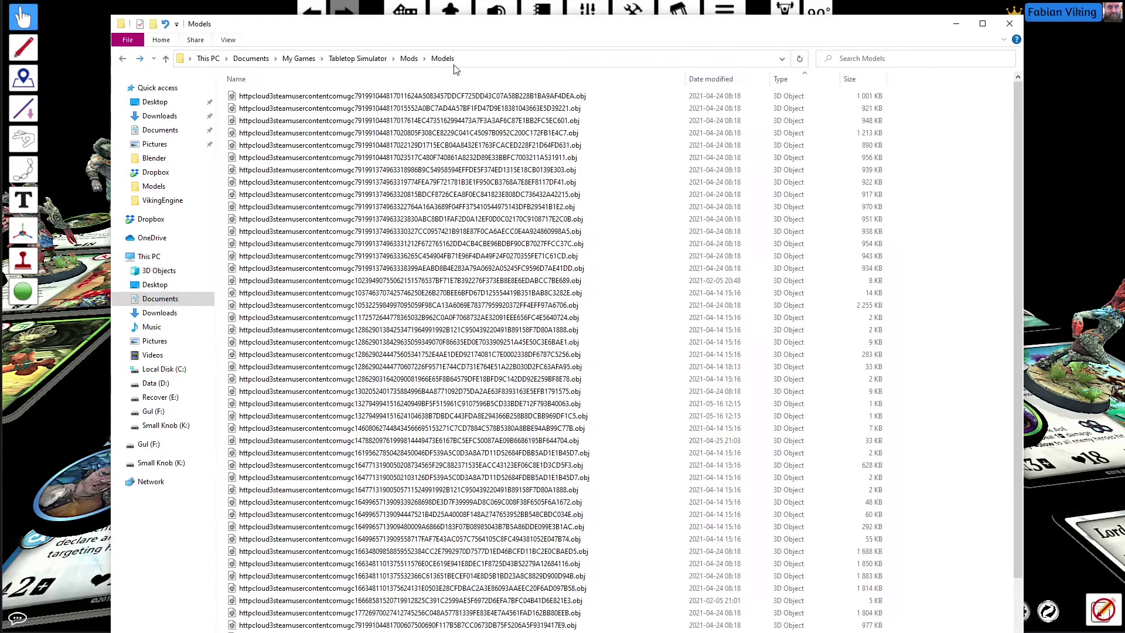
click(408, 59)
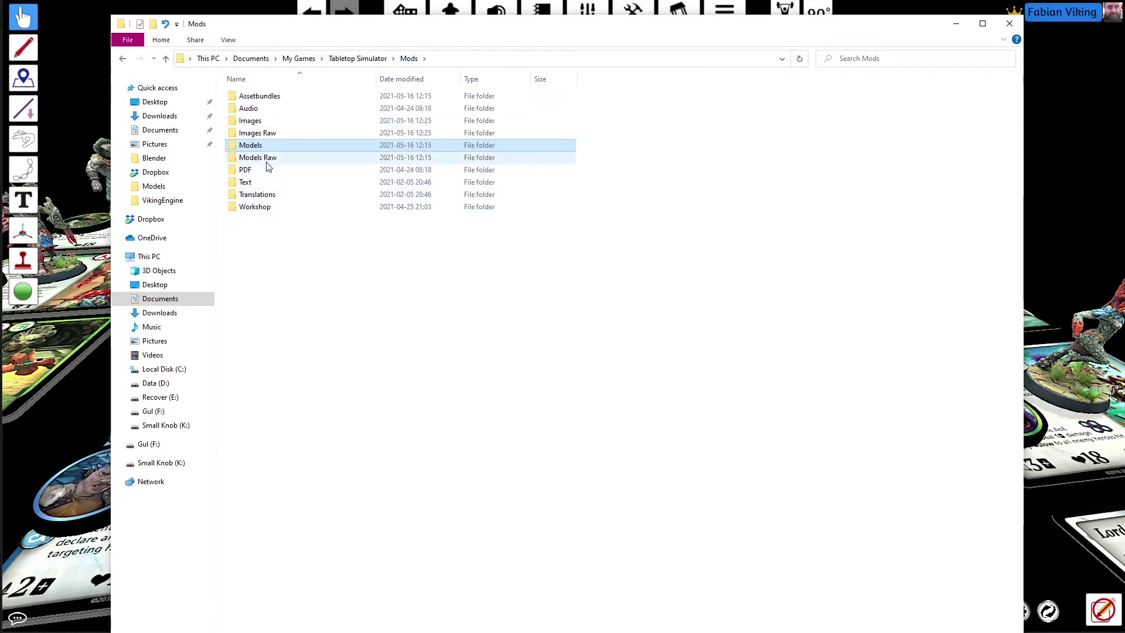
double_click(251, 121)
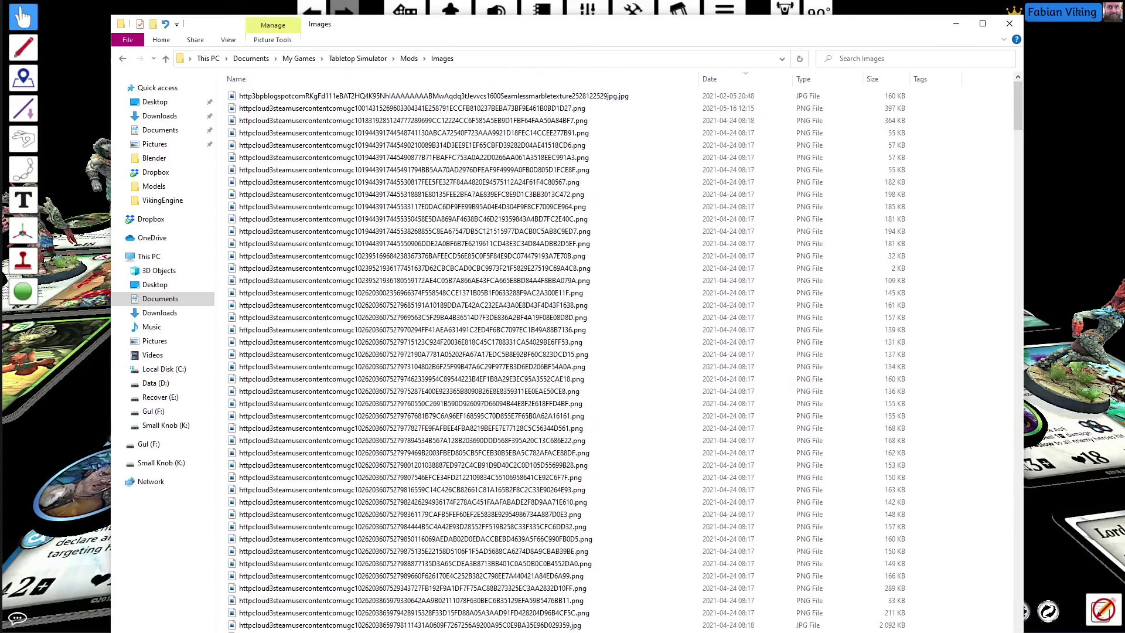
click(808, 7)
click(599, 261)
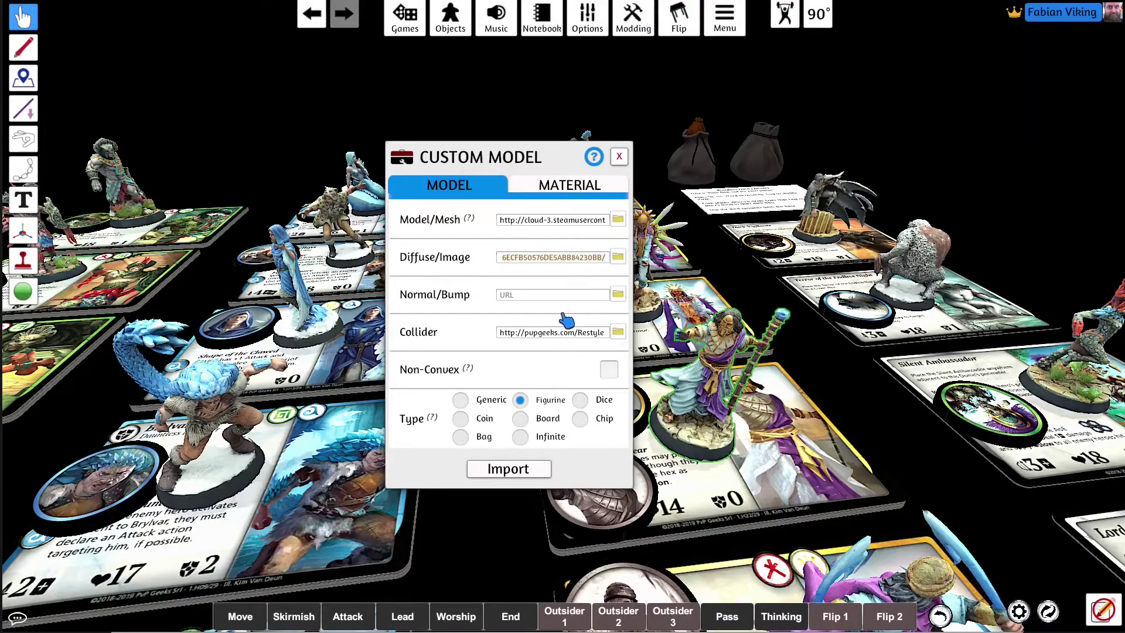
key(alt+Tab)
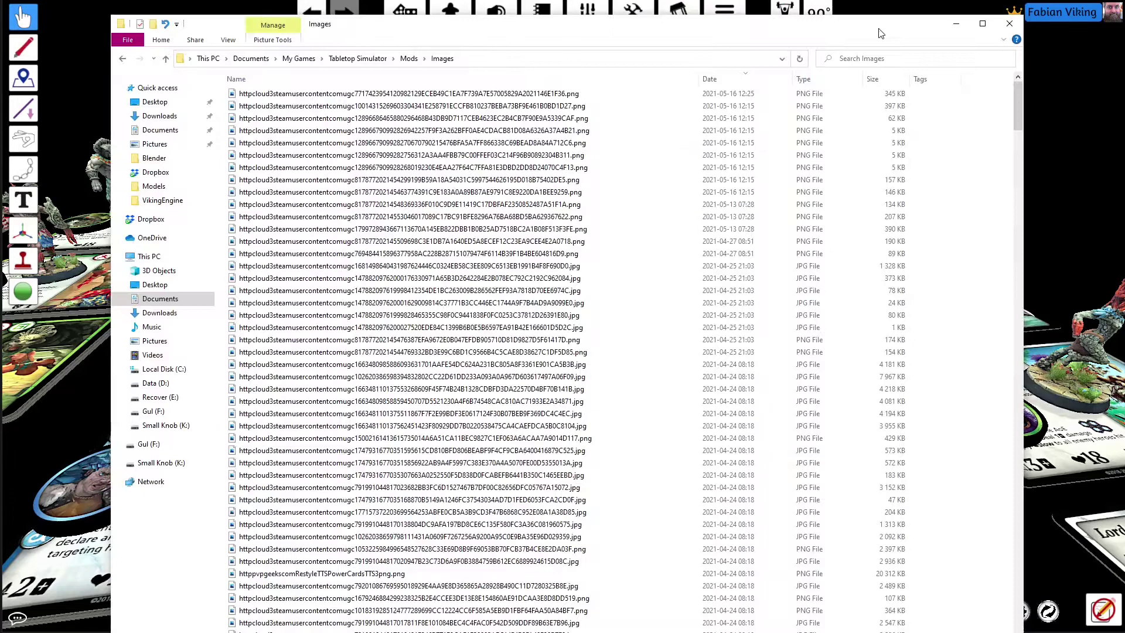
- Search Images for *30BB and paste the matching texture on the Desktop as mage.jpg
text(*30BB)
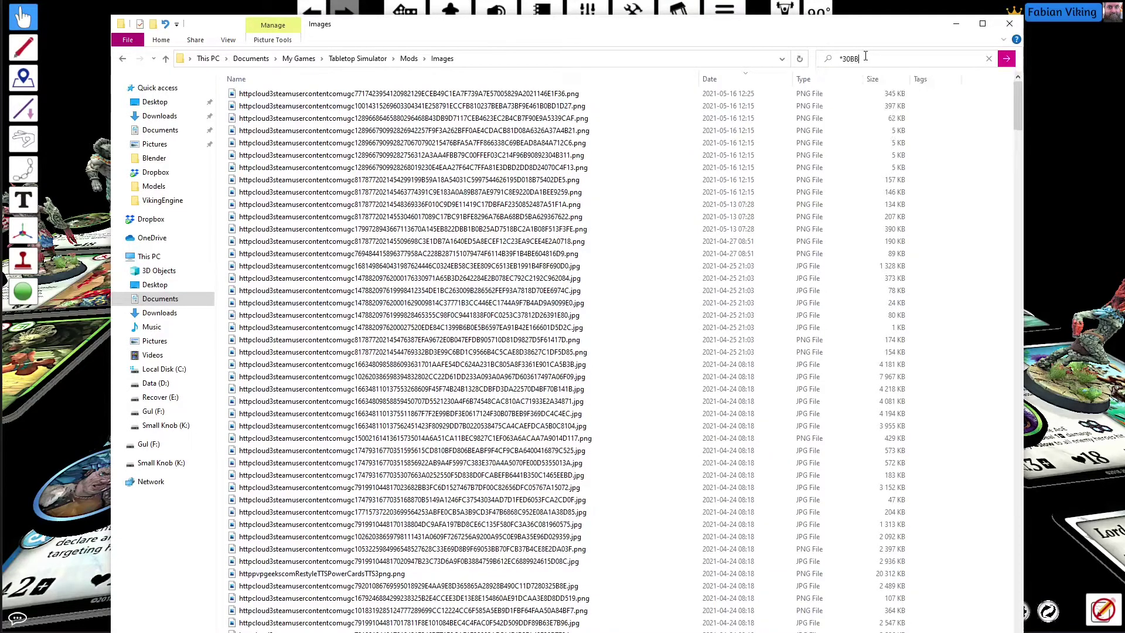
key(Return)
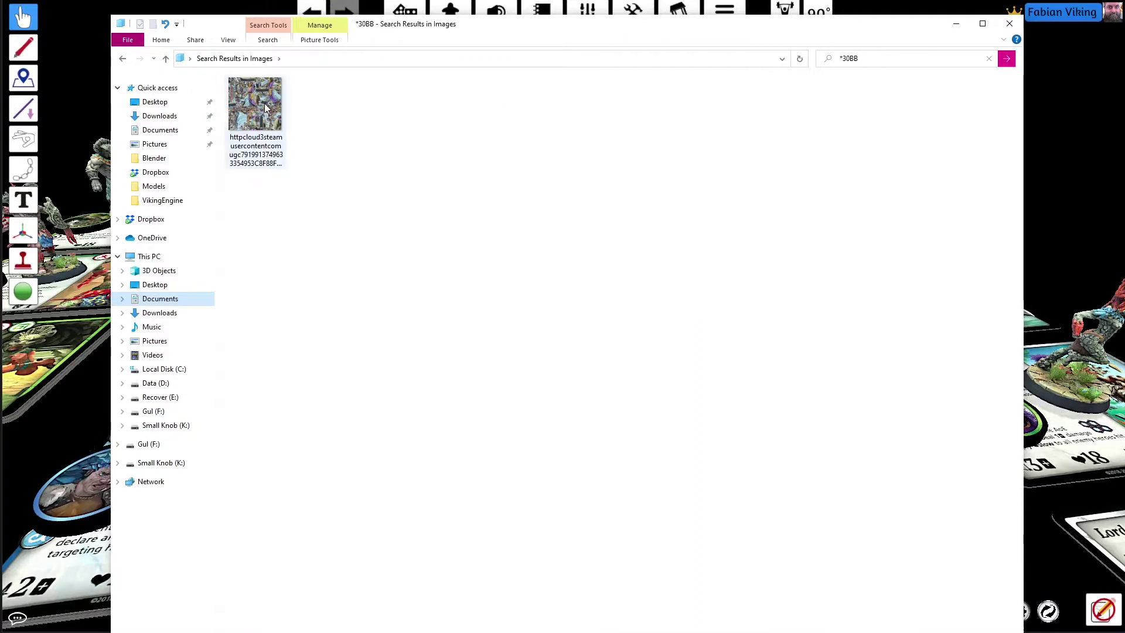
click(264, 103)
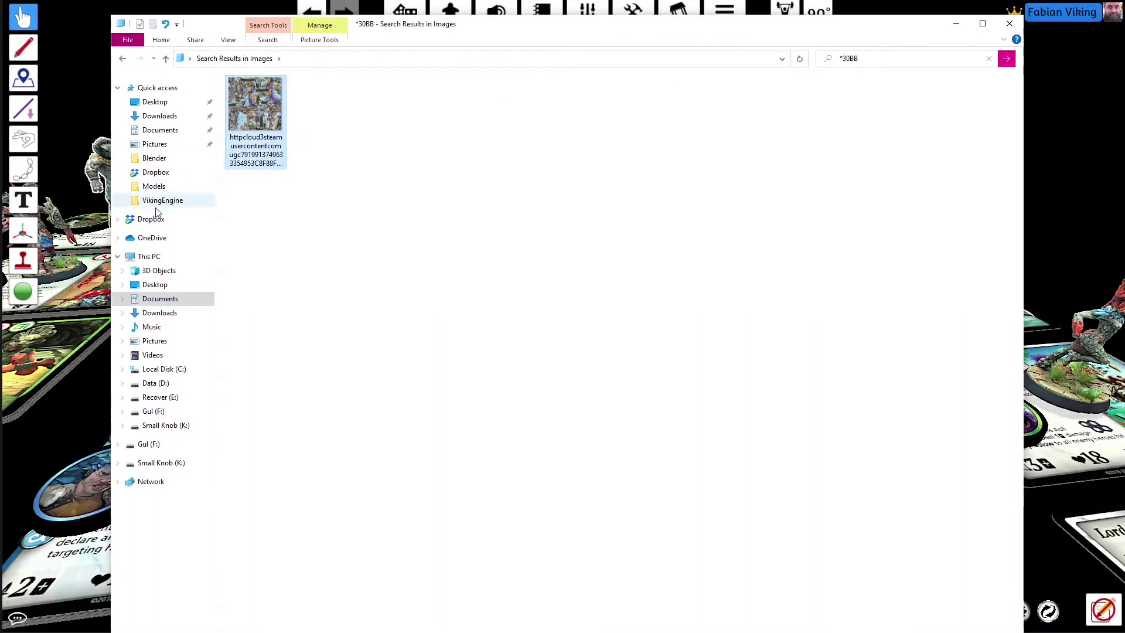
click(154, 284)
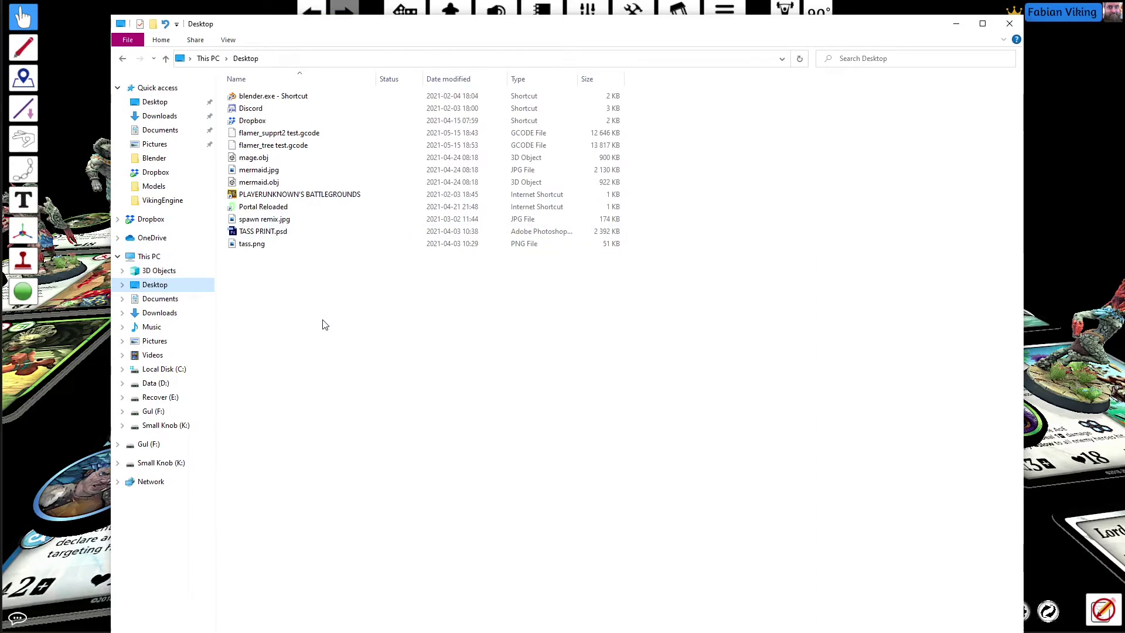
key(ctrl+v)
key(F2)
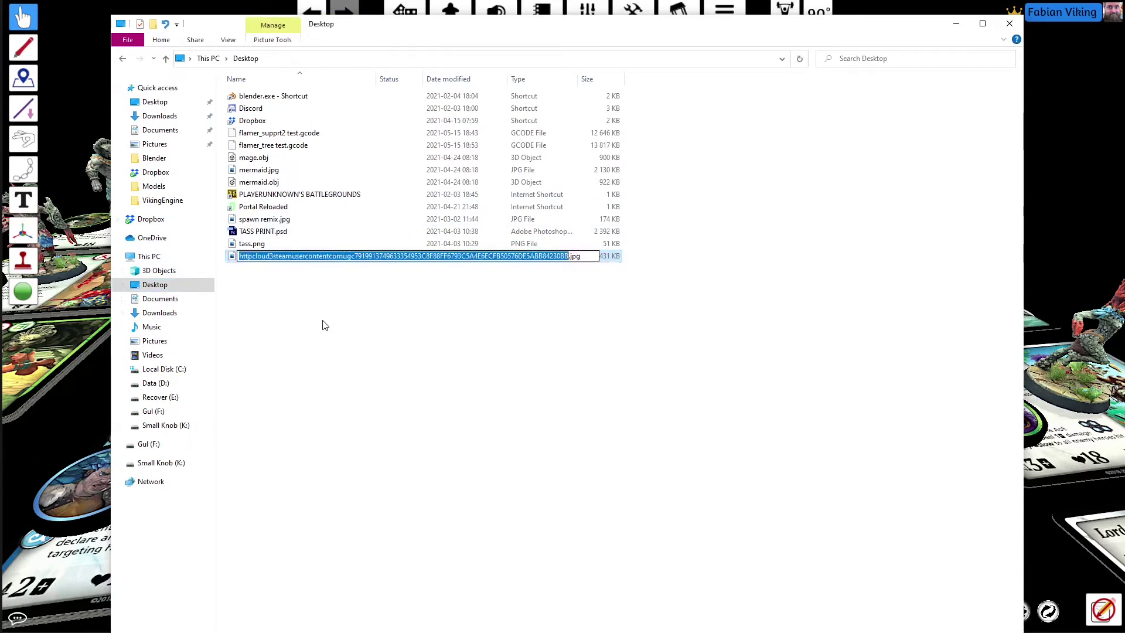
text(mage)
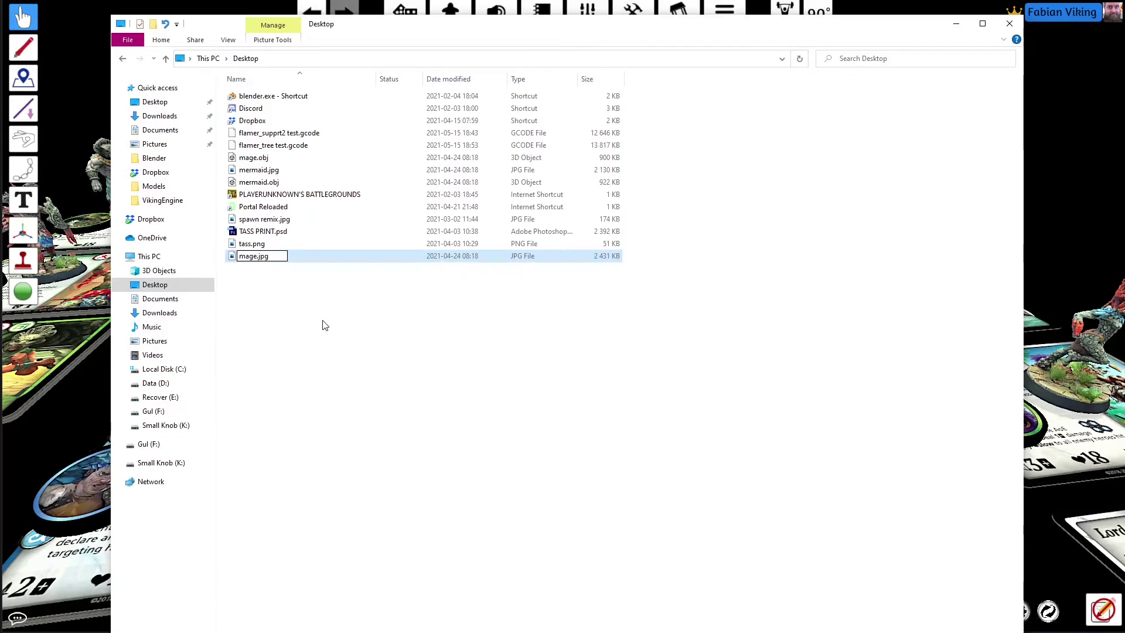
key(Return)
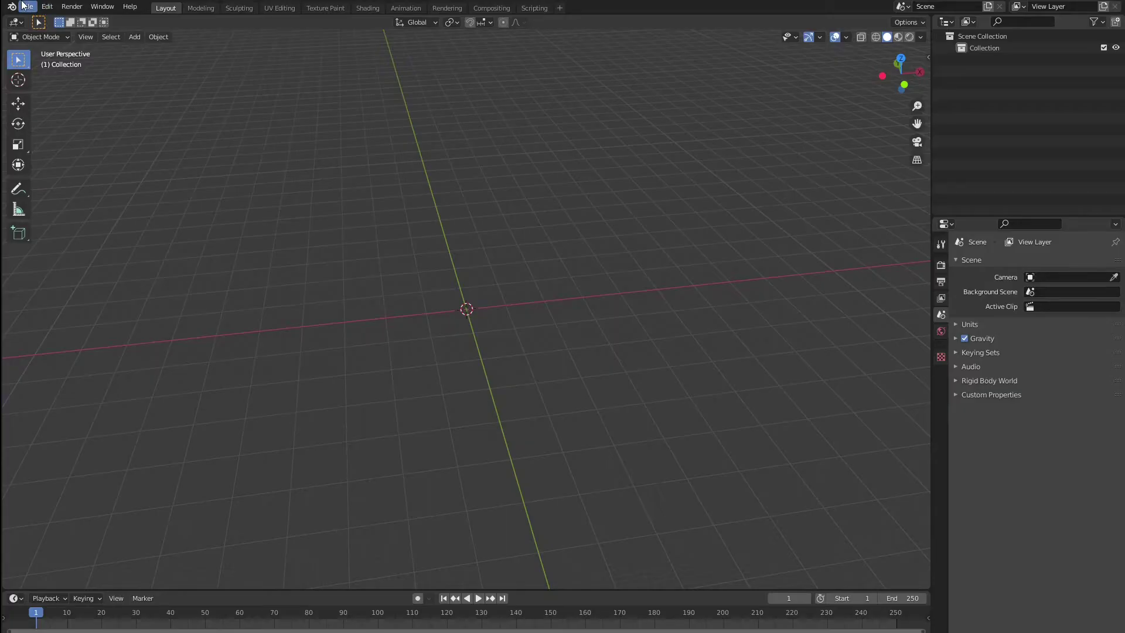
- Import base_w32h4.stl from the Desktop as an STL file into the scene
click(24, 6)
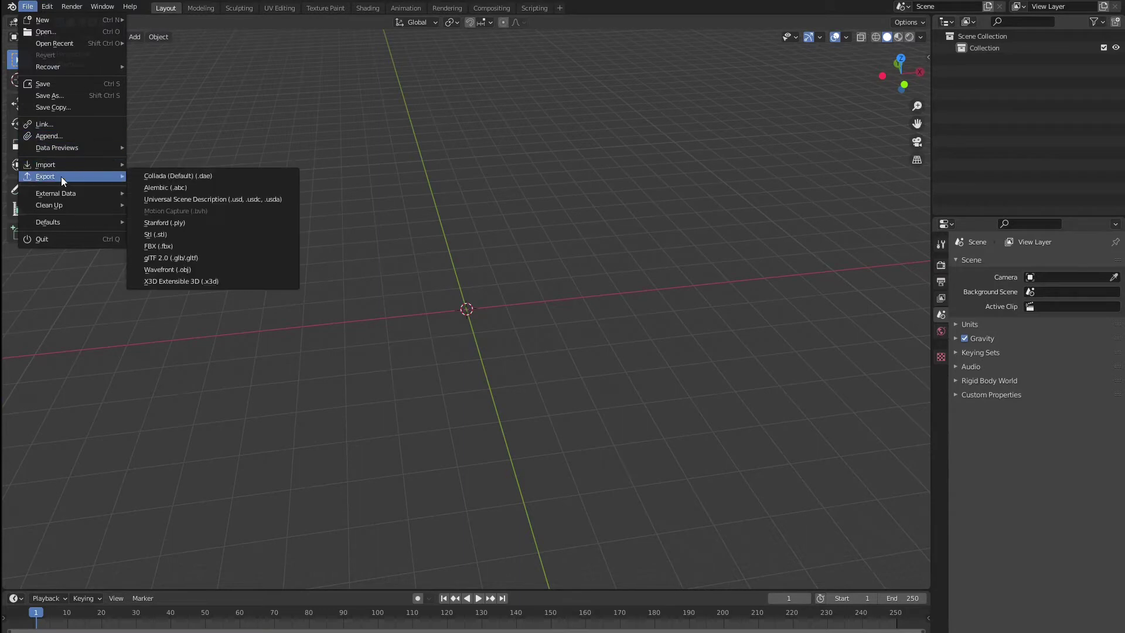
mouse_move(71, 164)
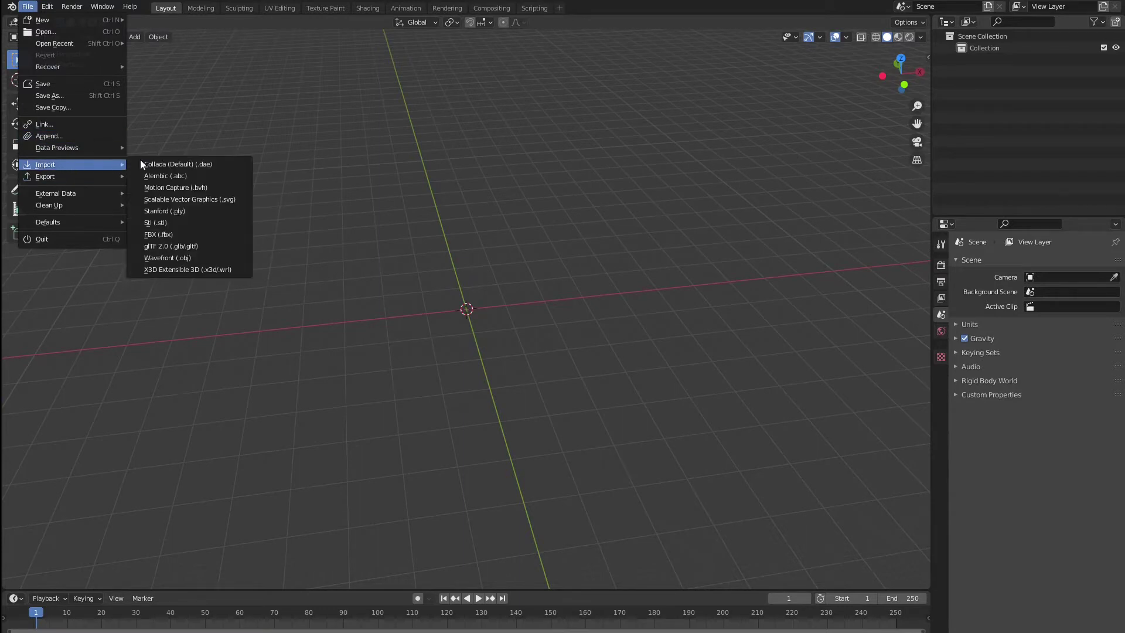
click(170, 222)
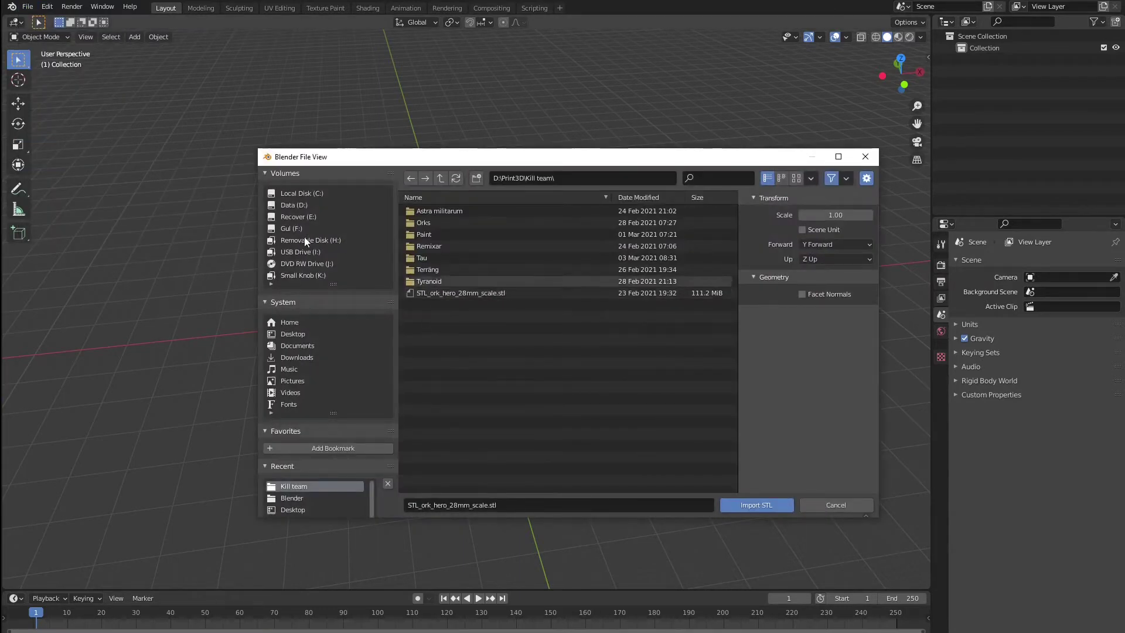
click(295, 332)
click(481, 212)
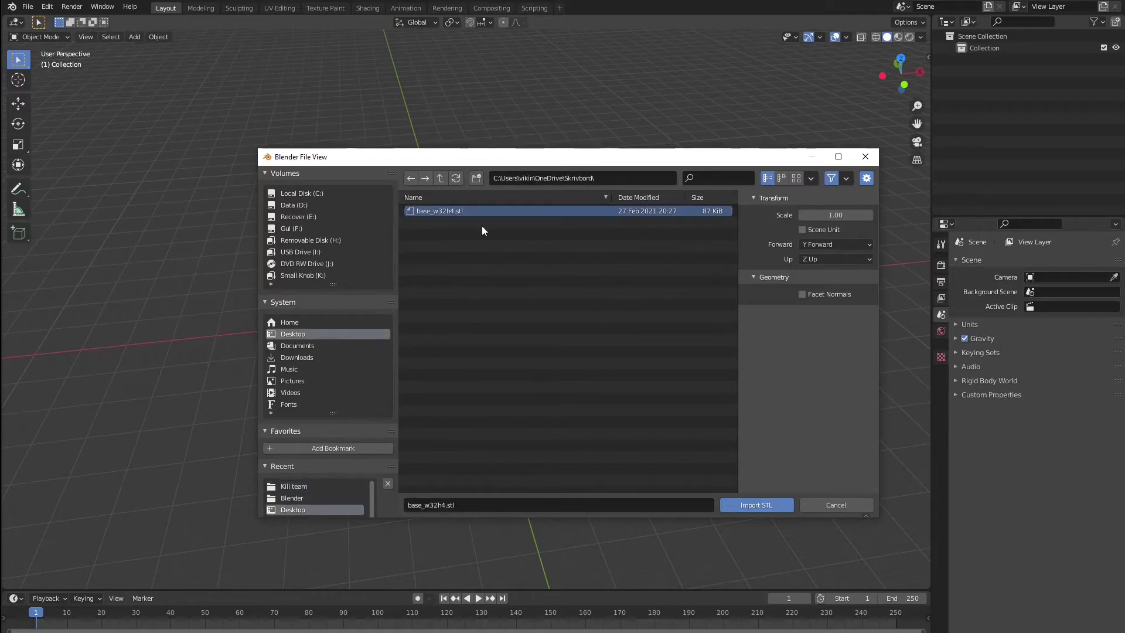
click(758, 505)
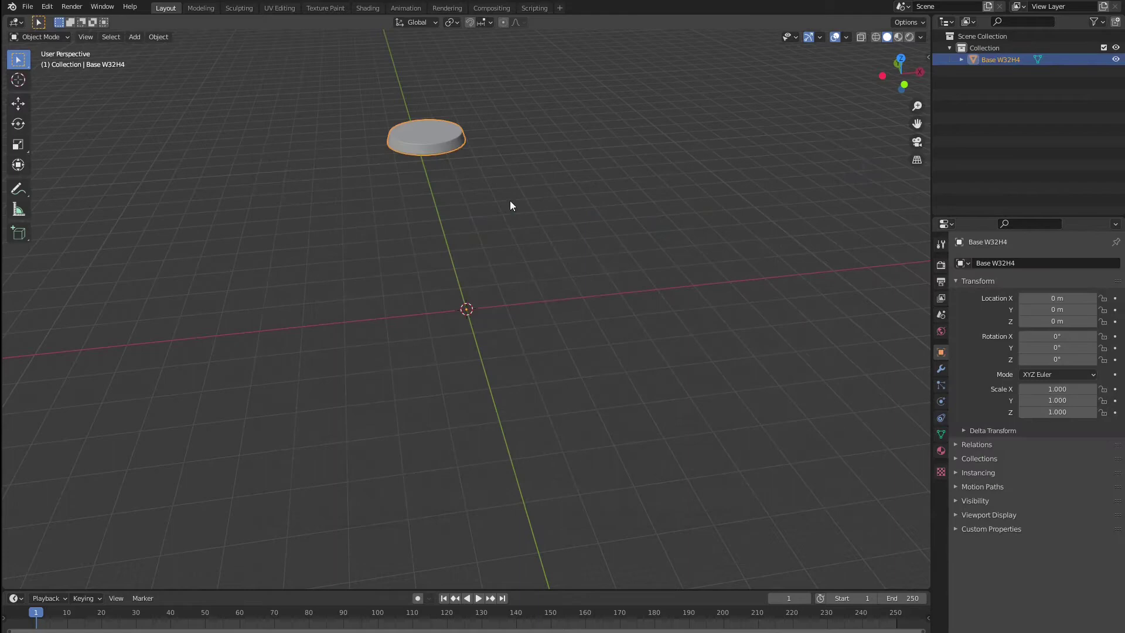
middle_drag(487, 378, 536, 370)
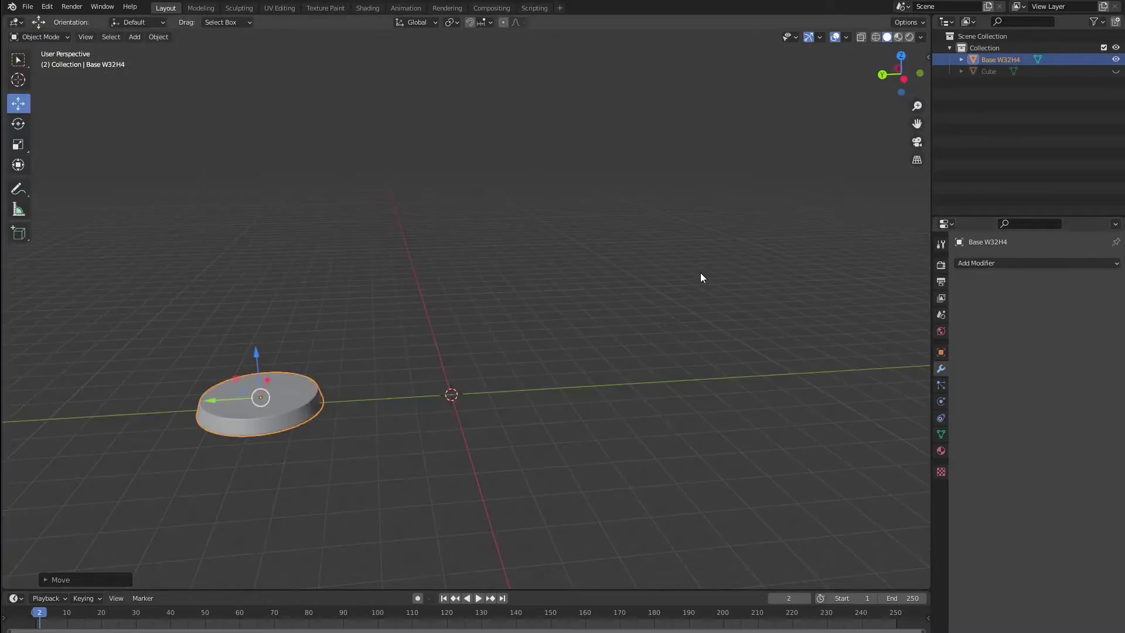
click(27, 7)
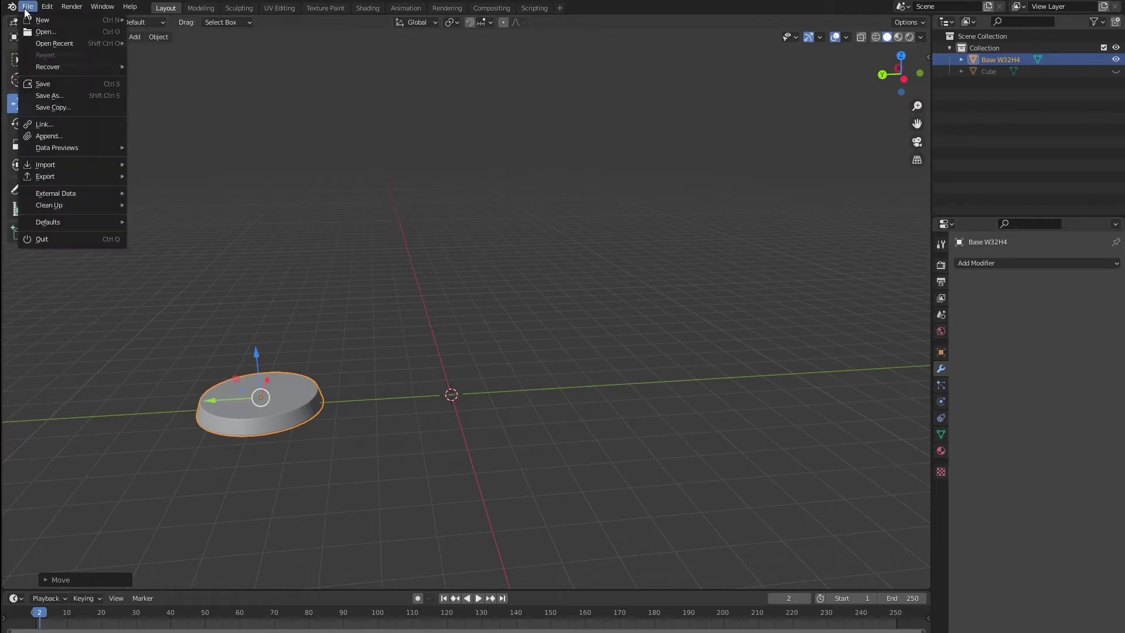
- Import mage.obj from the Desktop as a Wavefront OBJ model, creating Setheru.001
mouse_move(54, 160)
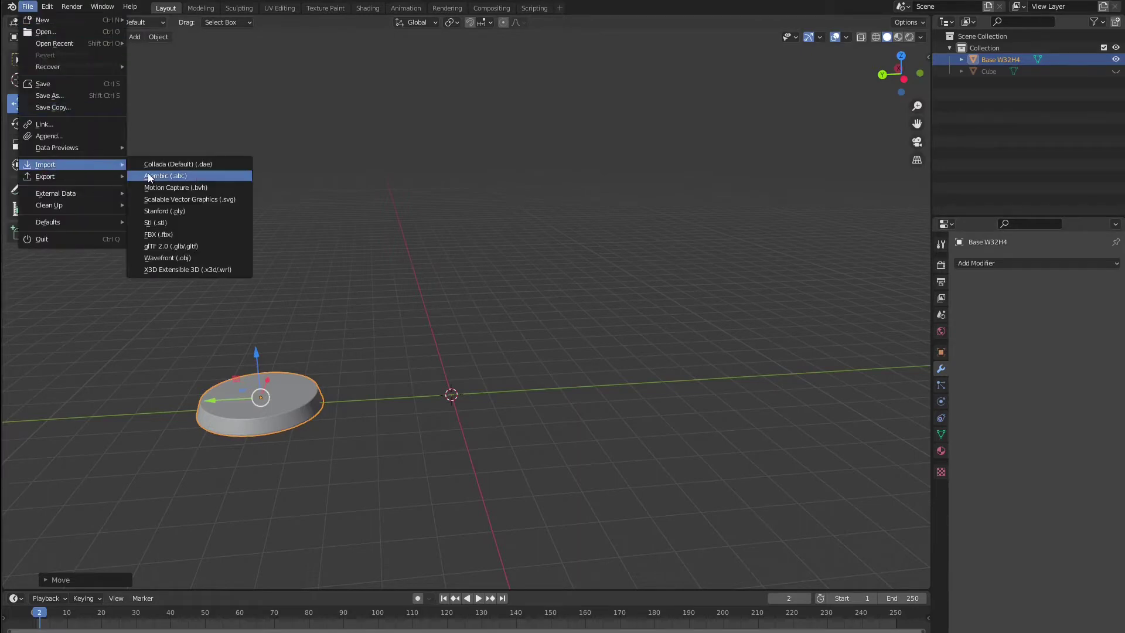
click(181, 257)
click(430, 212)
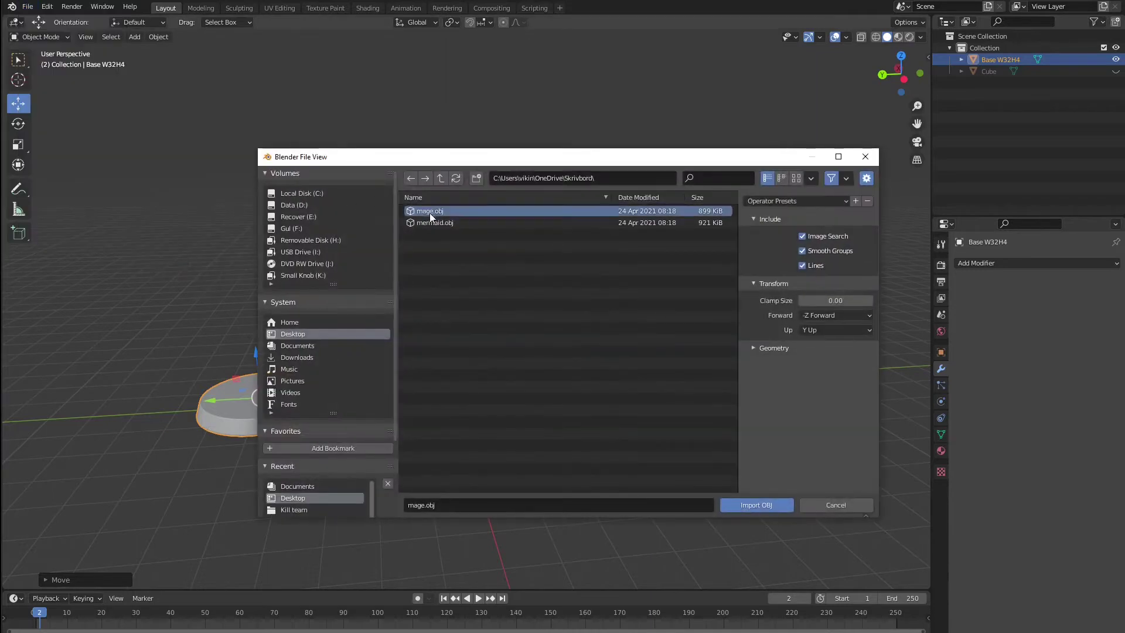
click(755, 505)
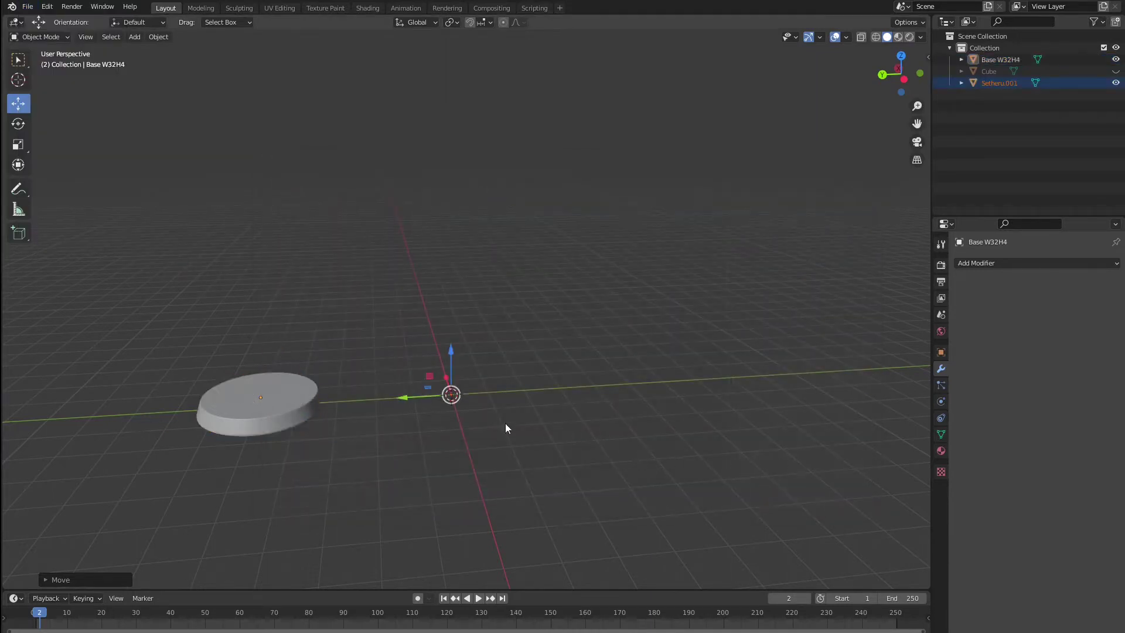
- Scale the tiny Setheru.001 wizard up to miniature size in two passes
click(18, 144)
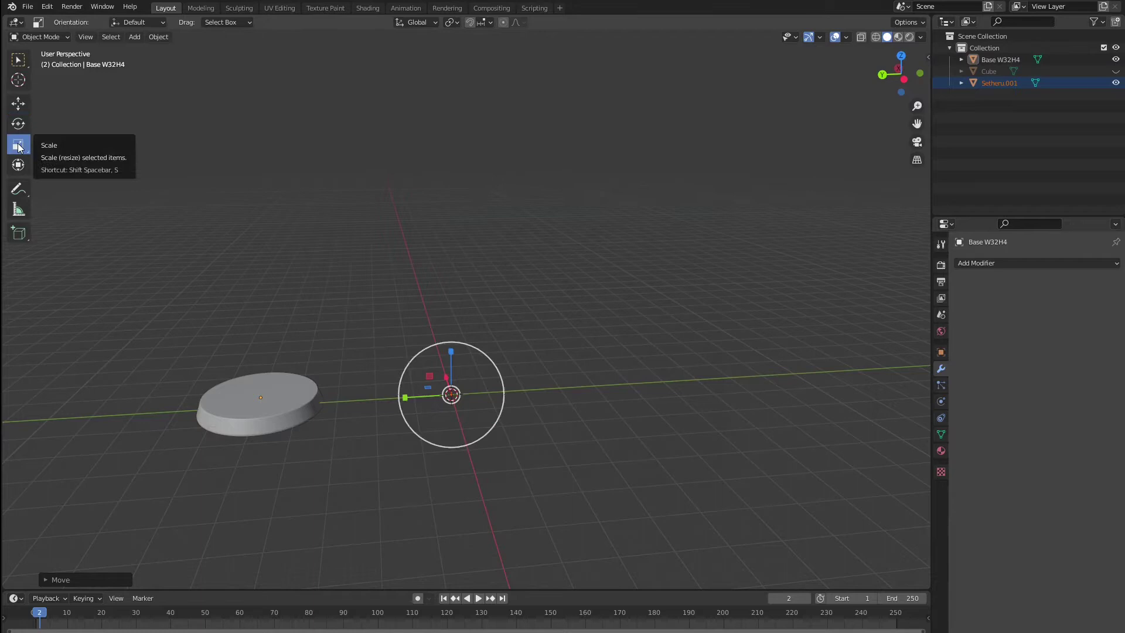
key(s)
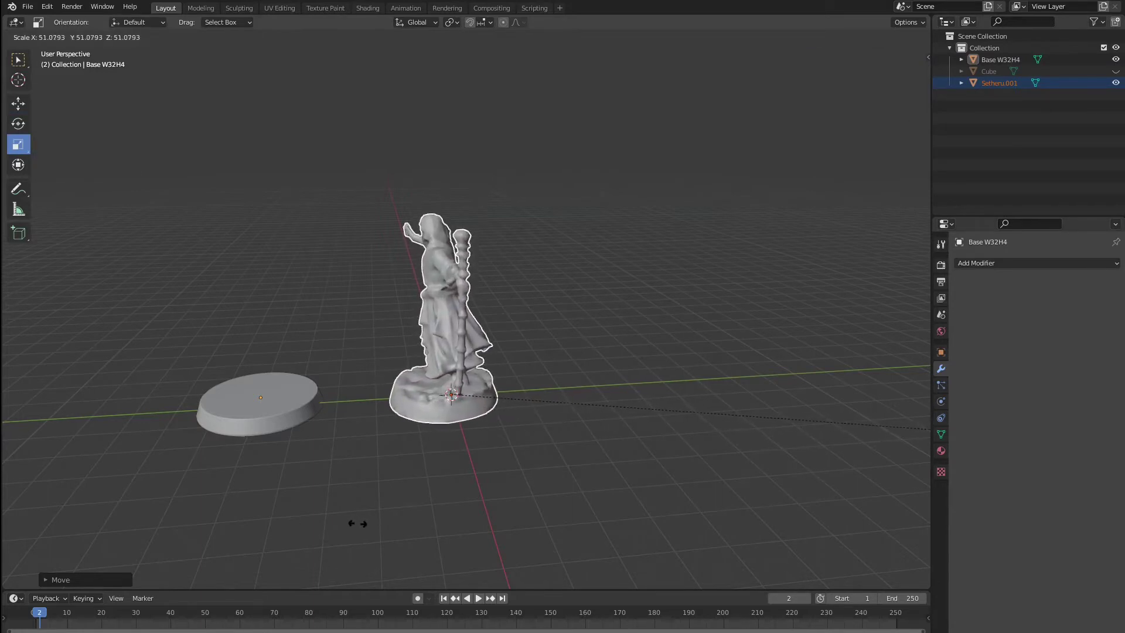
click(477, 530)
middle_drag(477, 525, 545, 451)
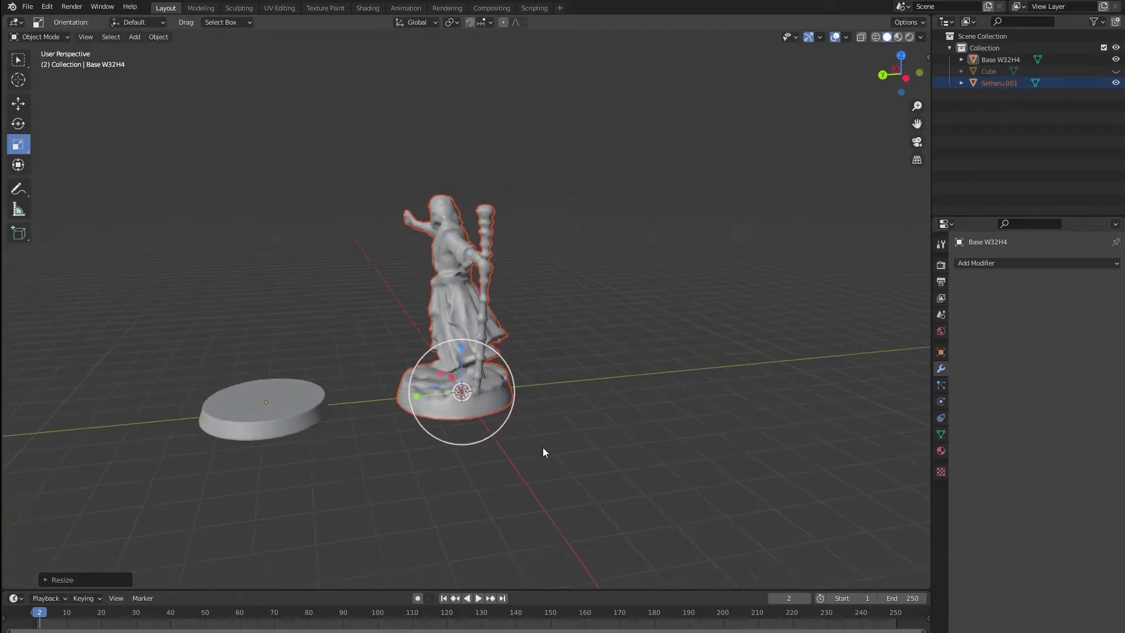
key(s)
click(487, 399)
middle_drag(487, 399, 611, 452)
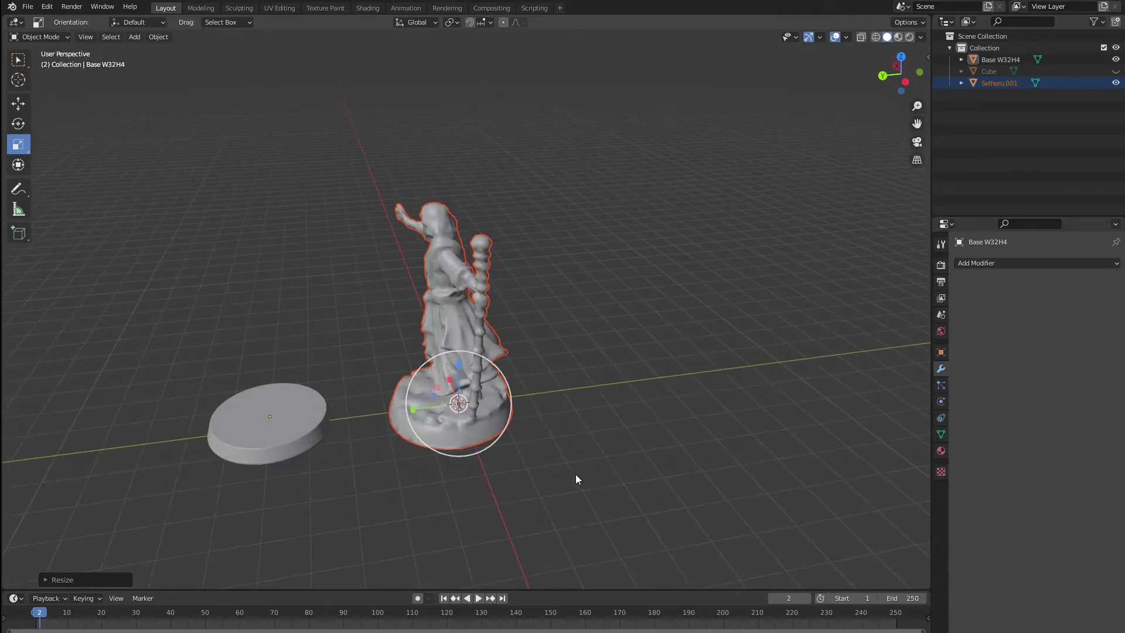
- Hide the Base W32H4 disc in the Outliner so only the wizard shows
click(265, 436)
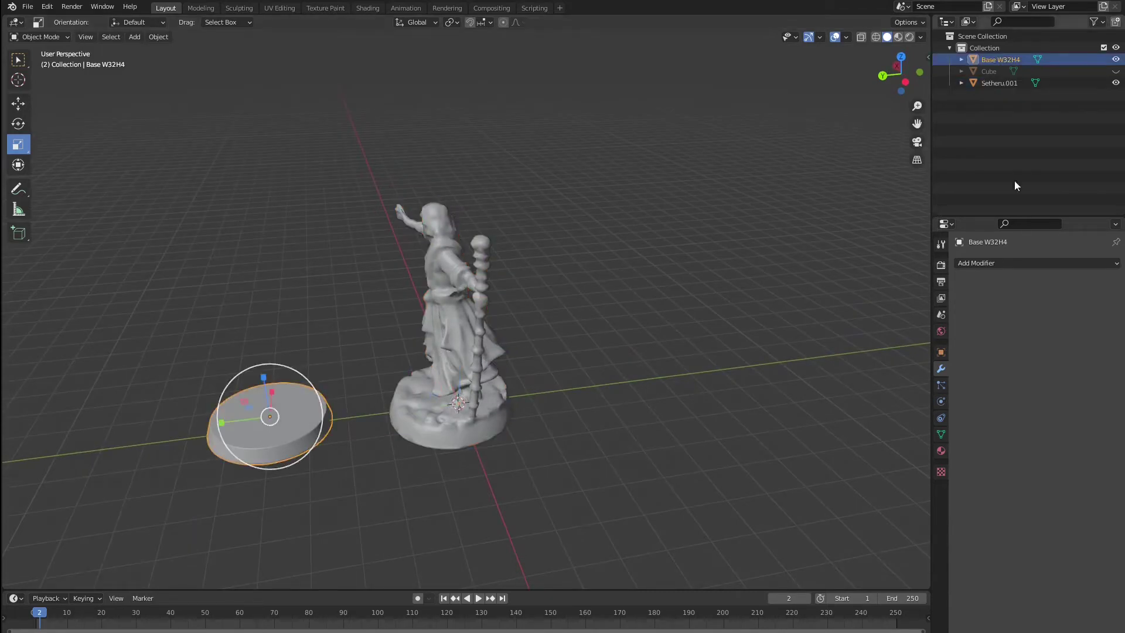
click(1115, 59)
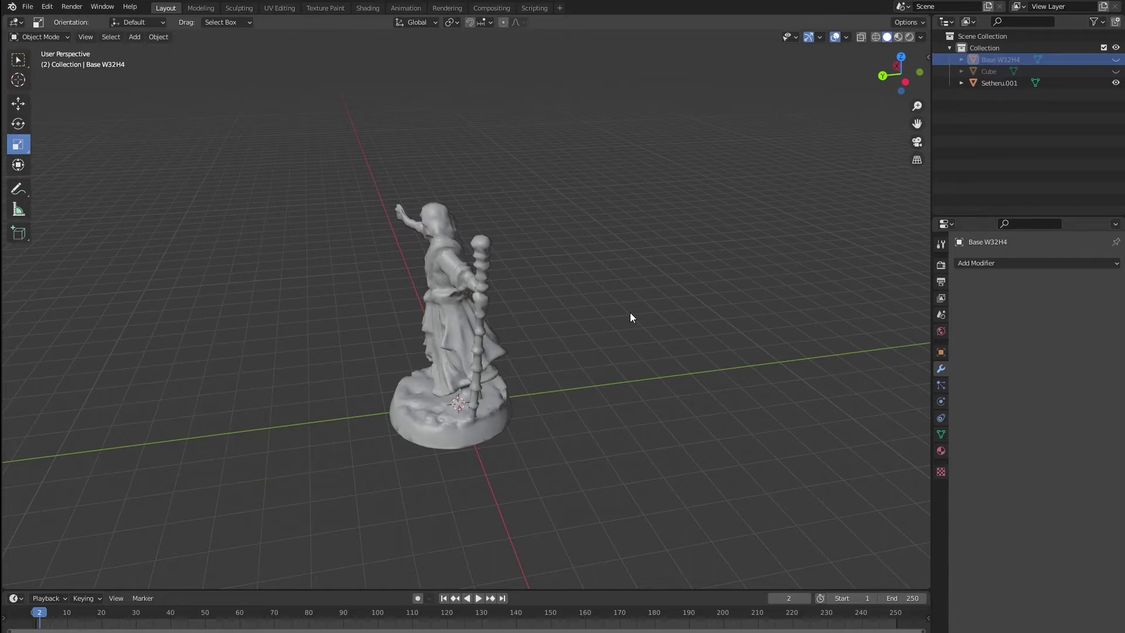
middle_drag(634, 314, 633, 346)
- Add a Displace modifier to the Setheru.001 wizard mesh
key(w)
click(628, 351)
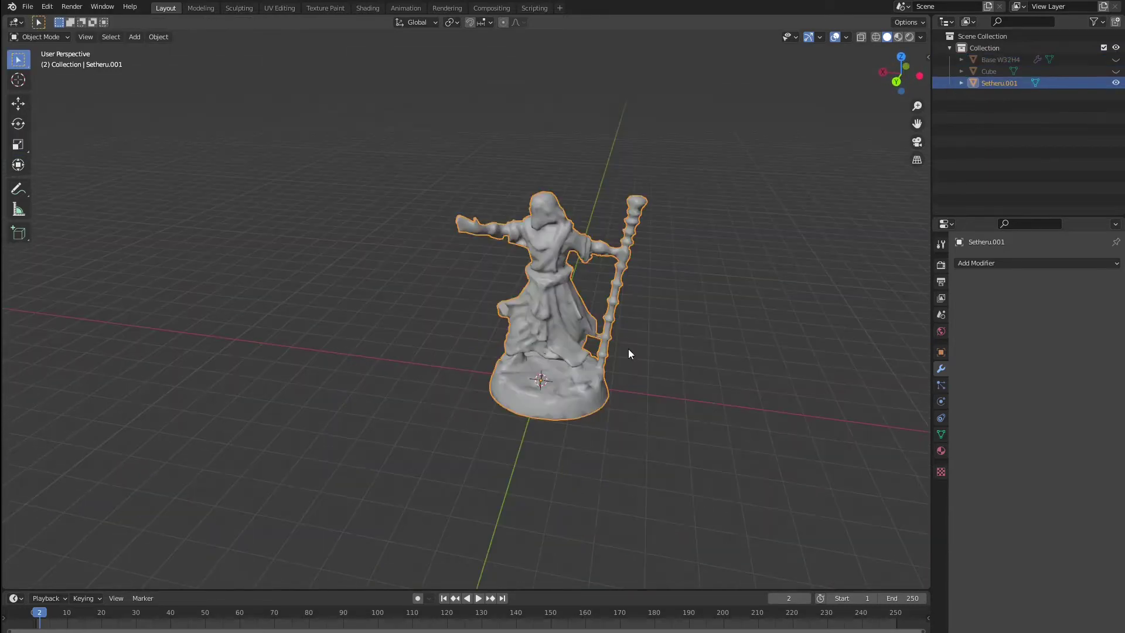
click(1103, 265)
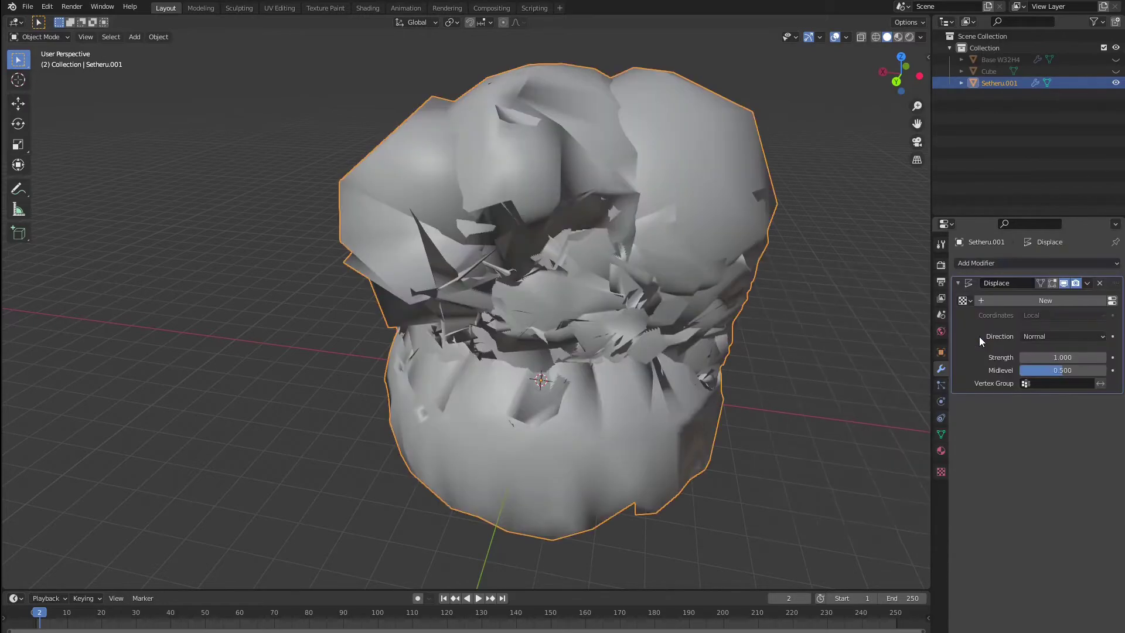
click(979, 337)
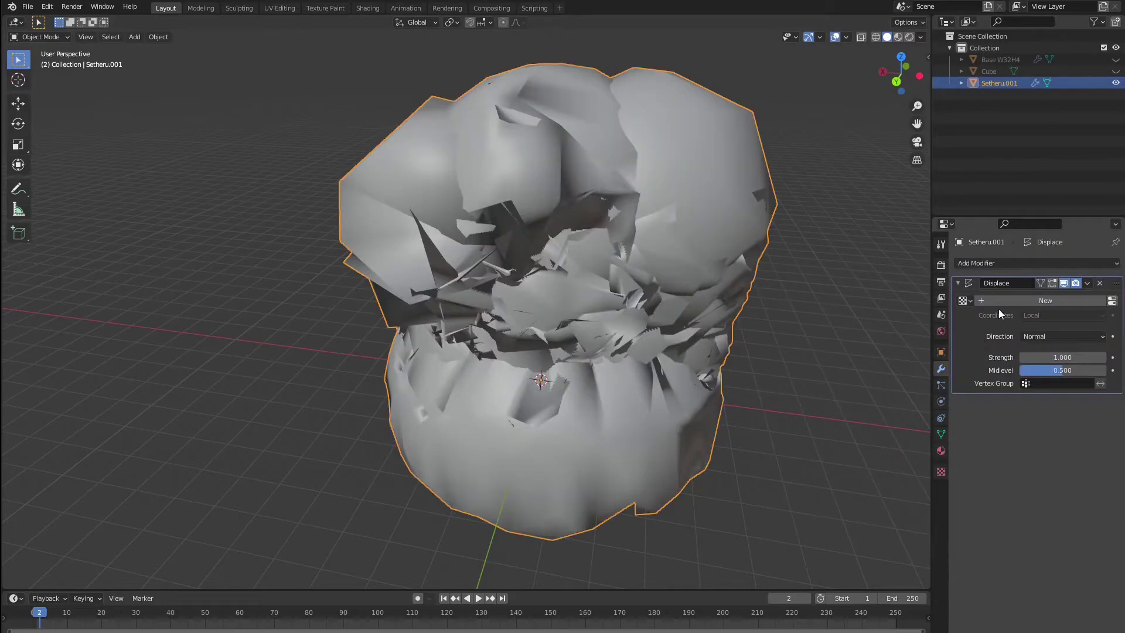
- Give the Displace modifier a new image texture loaded from mage.jpg on the Desktop
click(1111, 301)
click(1048, 283)
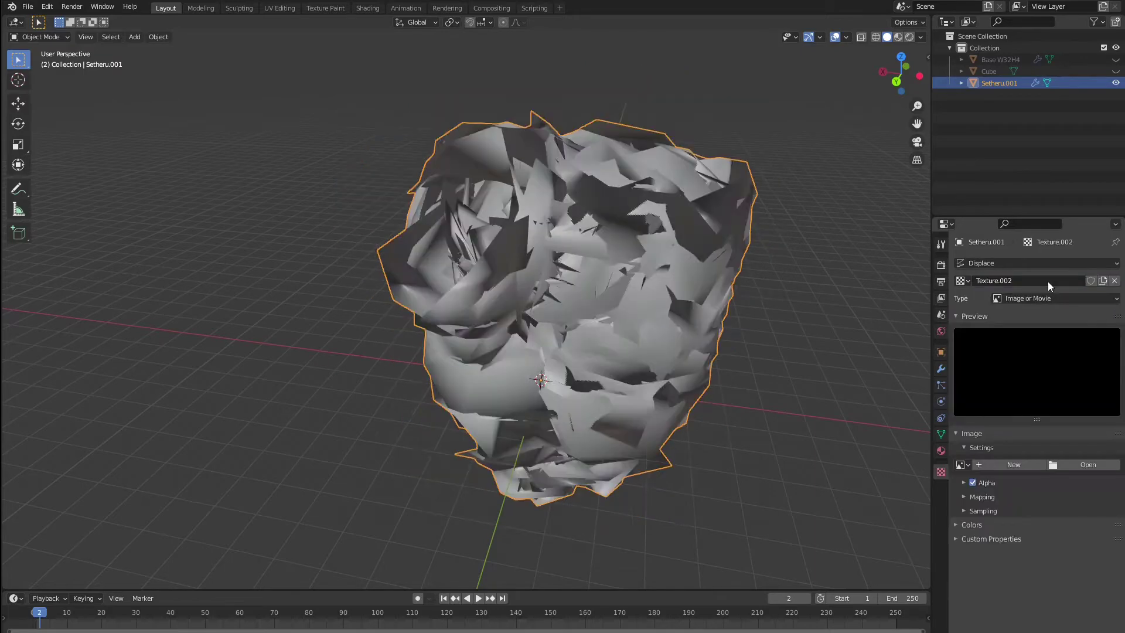
click(1073, 464)
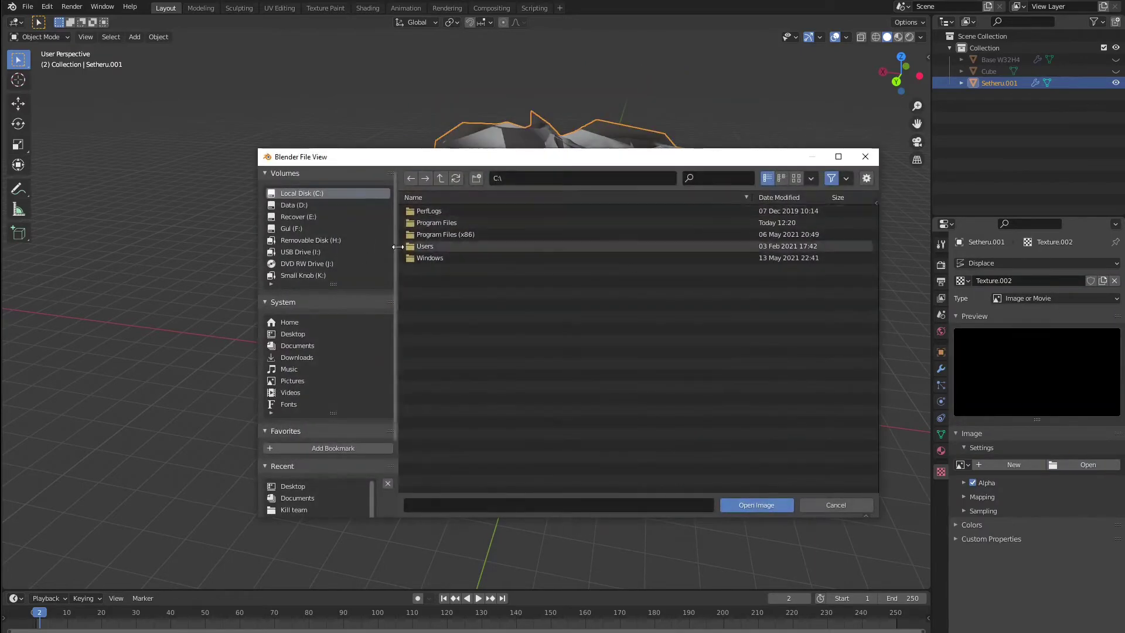
click(288, 334)
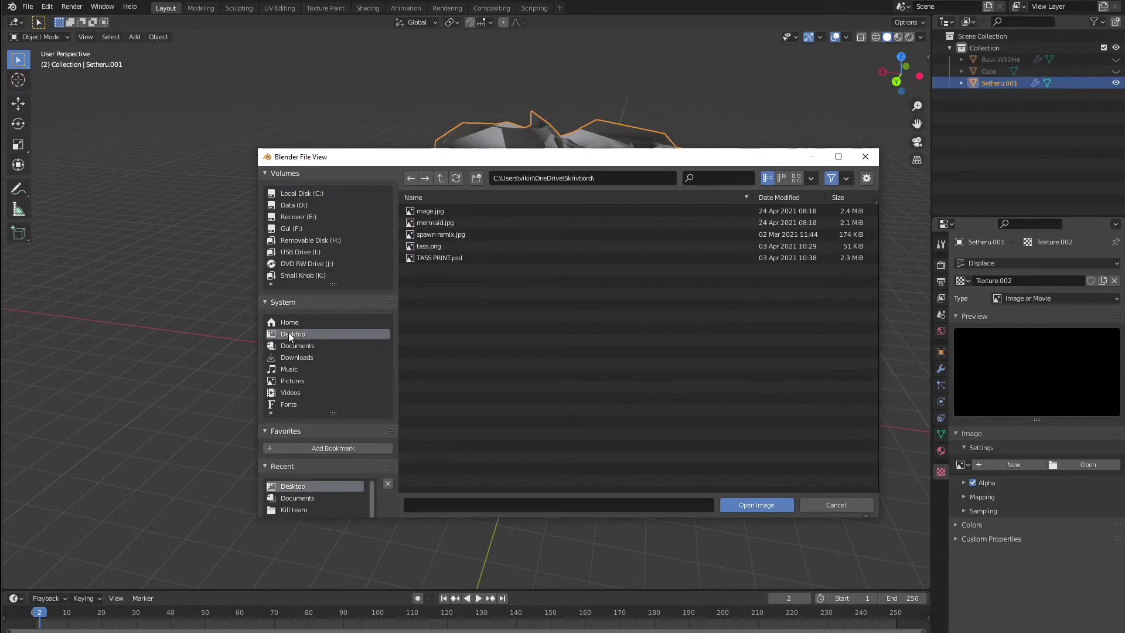
click(438, 212)
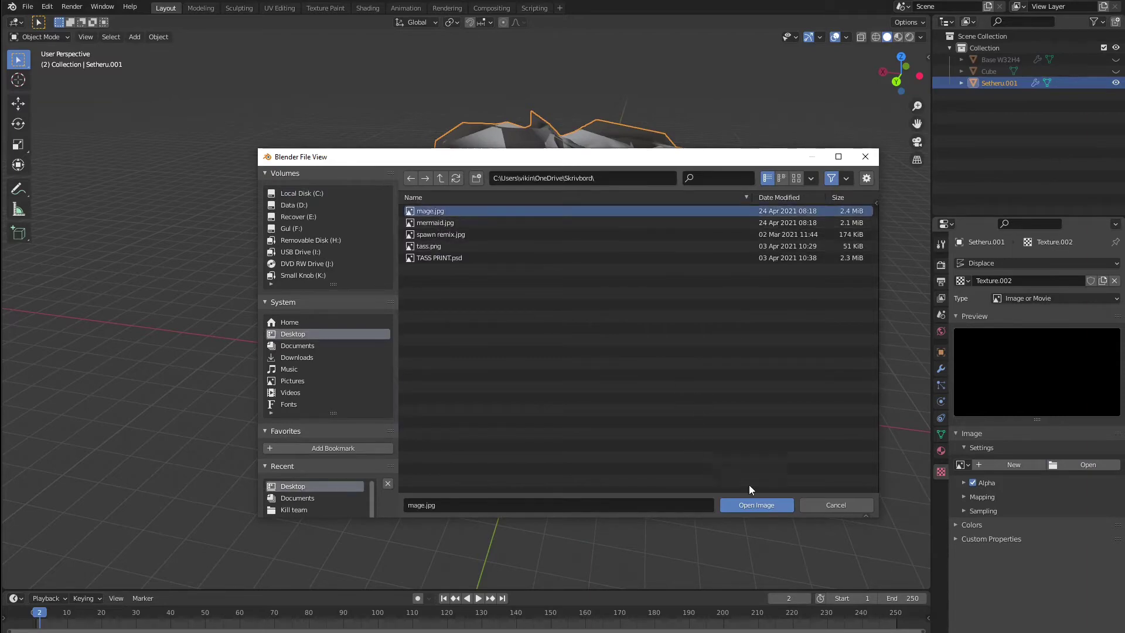
click(761, 505)
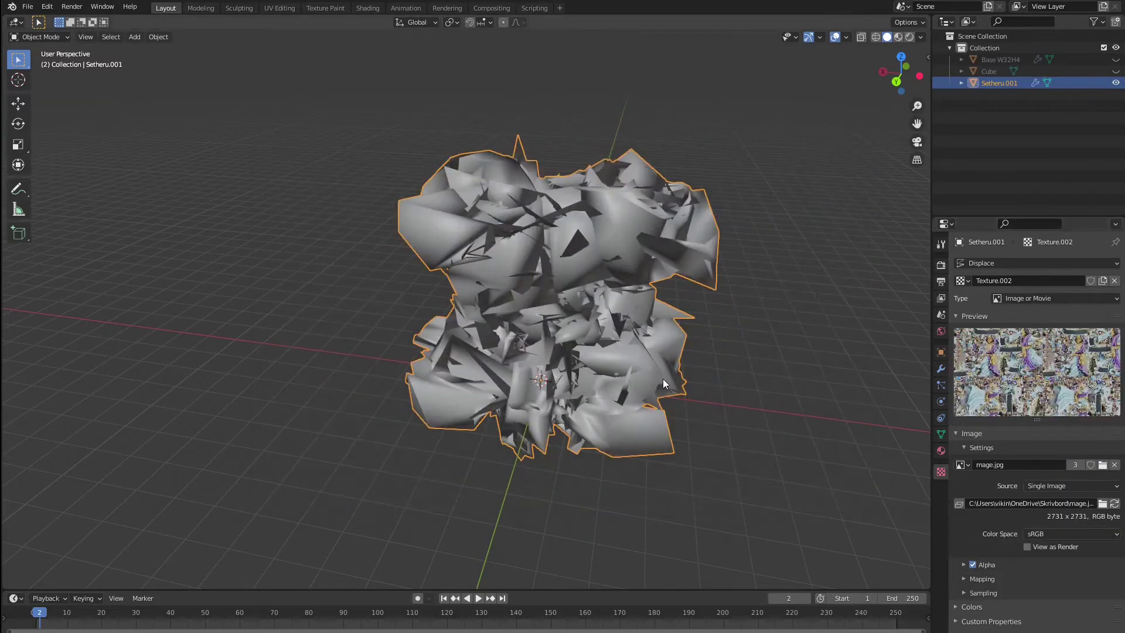
- Set the Displace Strength to 0.020 and inspect the wizard's subtly rough surface
click(943, 369)
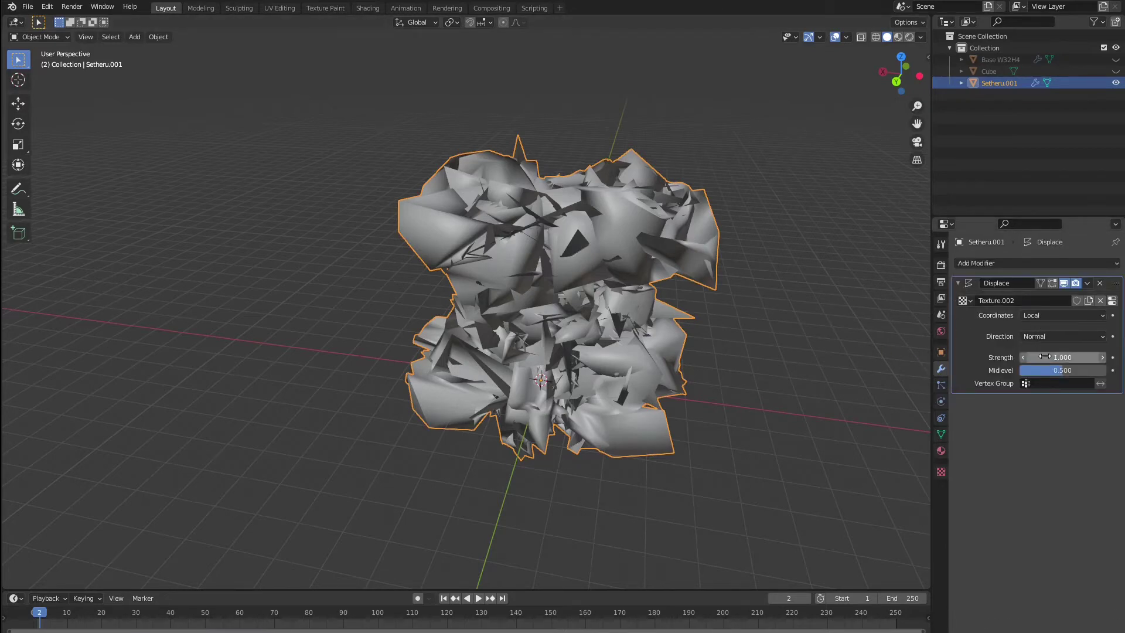
click(1094, 357)
text(1.0)
key(Return)
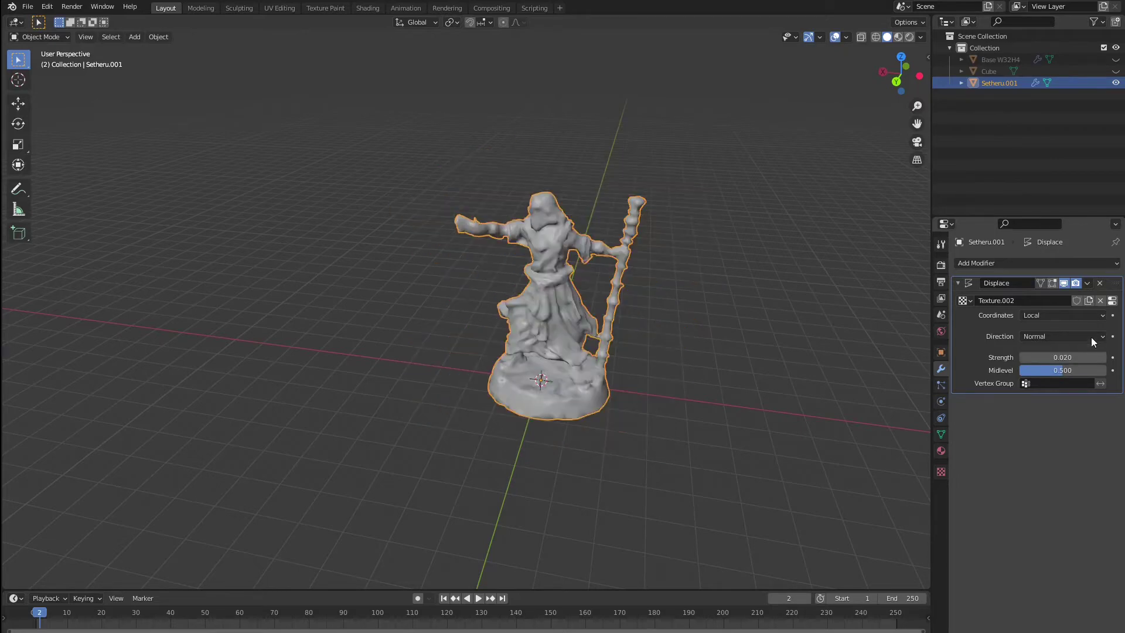
middle_drag(563, 284, 599, 245)
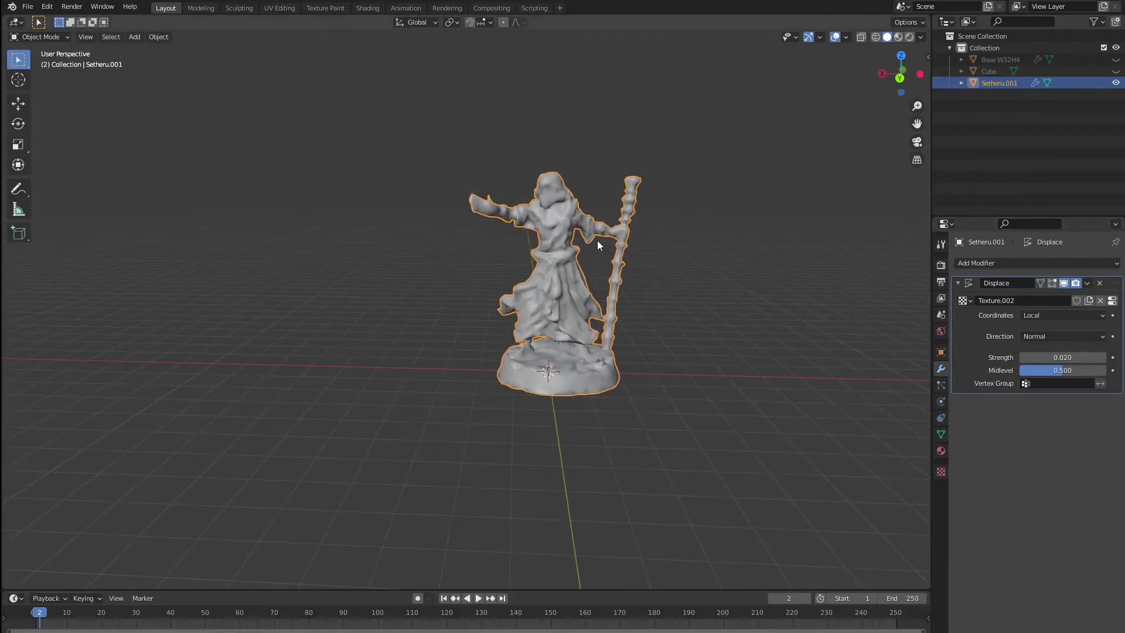
scroll(599, 244, up, 5)
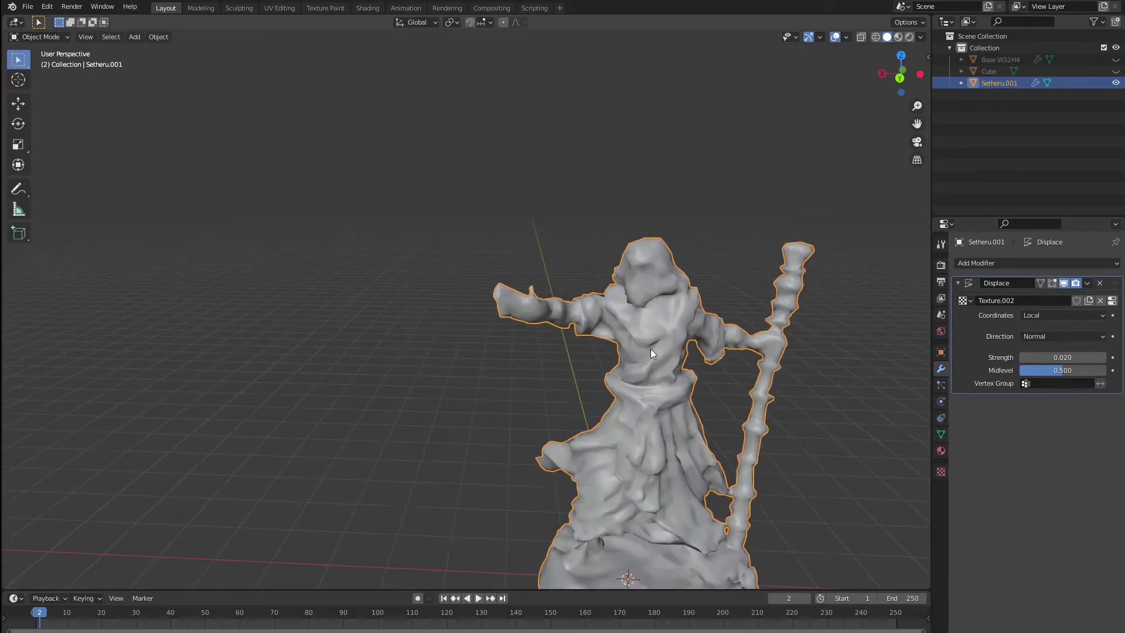
scroll(616, 297, down, 3)
middle_drag(616, 297, 614, 303)
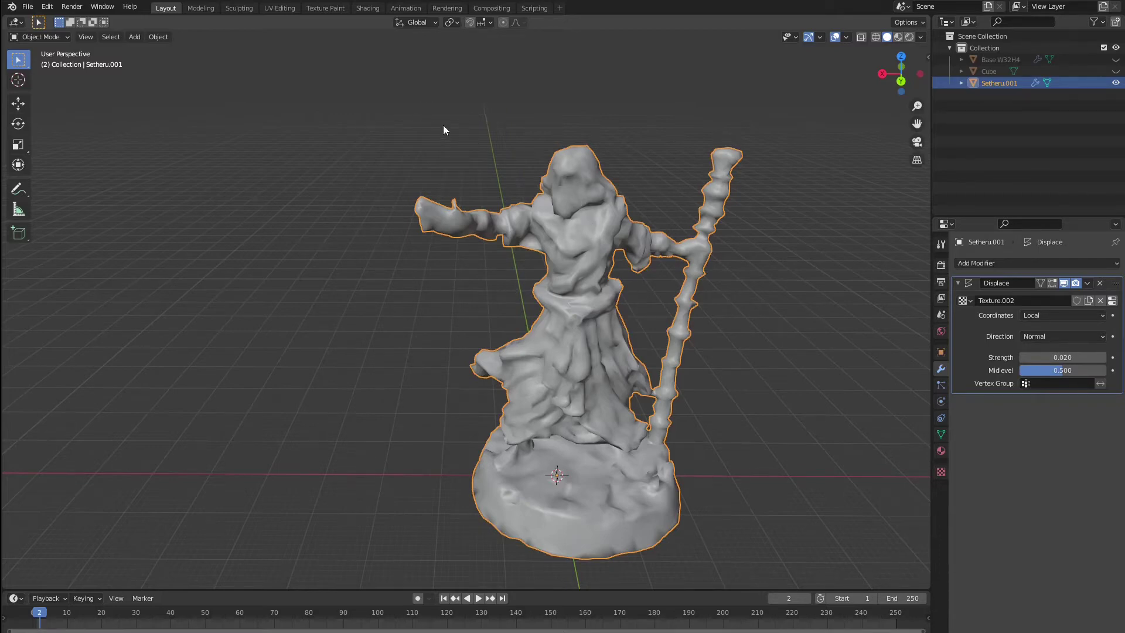
- Subdivide all edges of Setheru.001 with 2 cuts in Edit Mode, then return to Object Mode
click(33, 37)
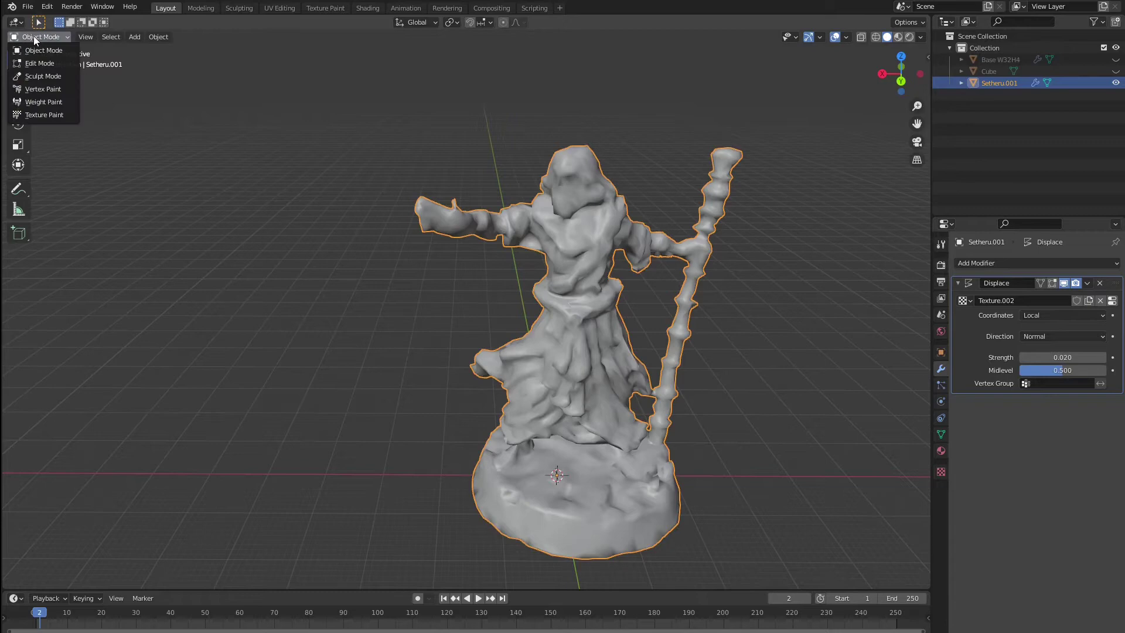
key(Tab)
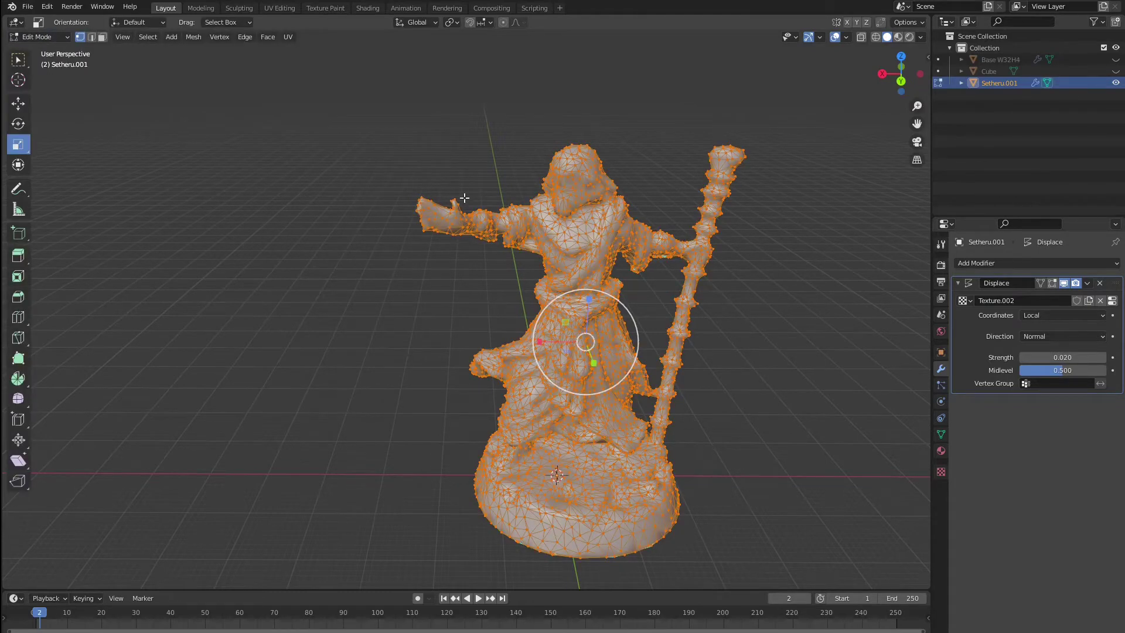
click(246, 38)
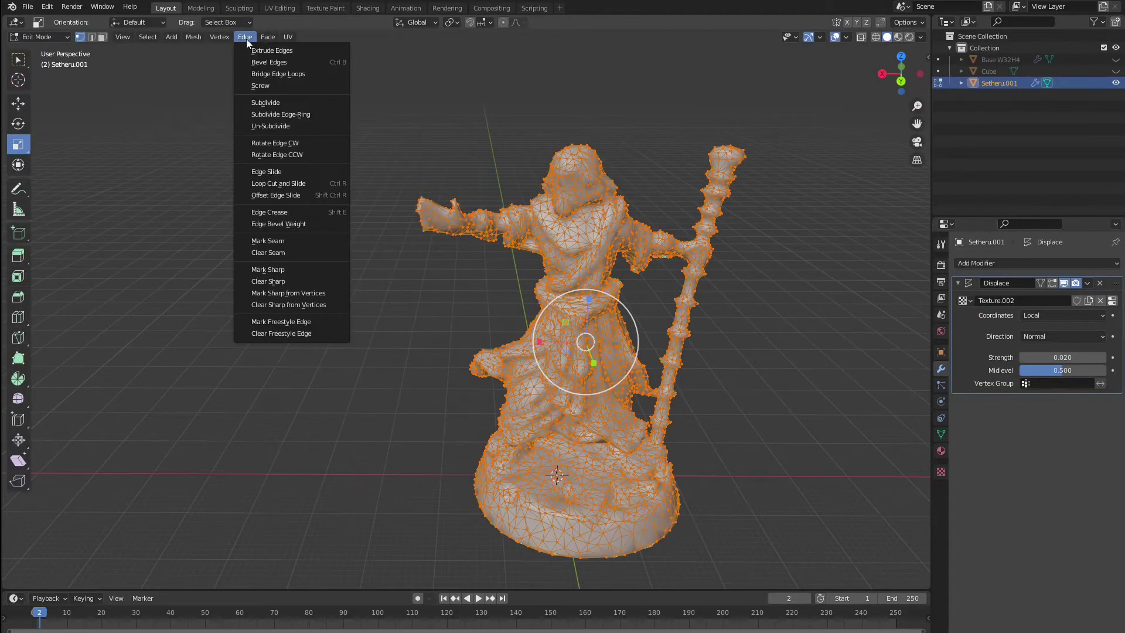
click(277, 102)
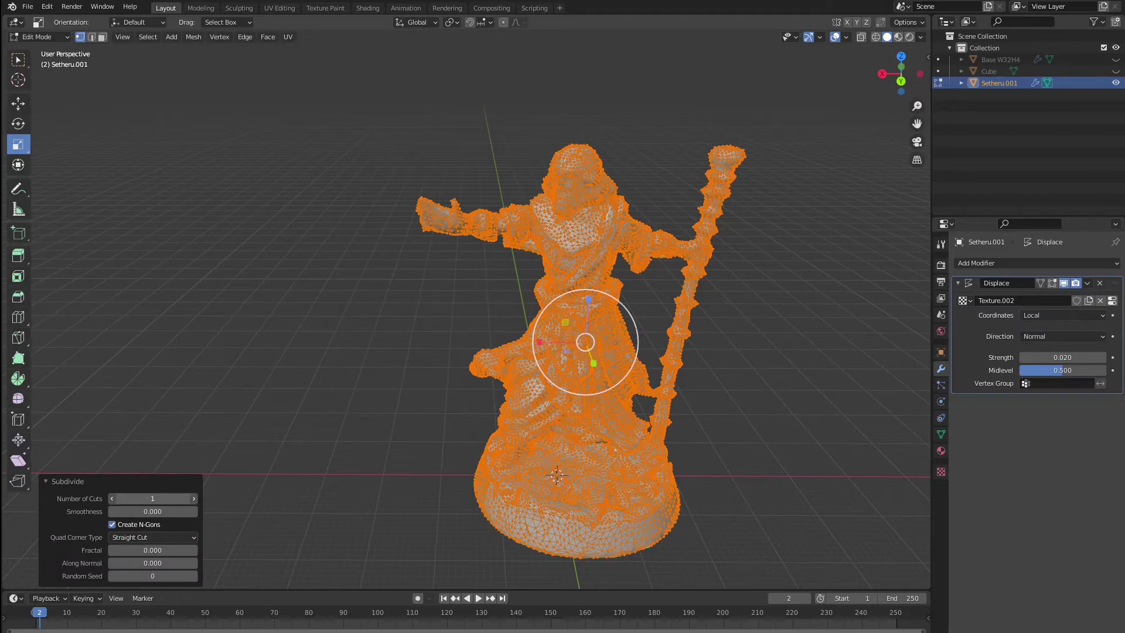
click(194, 498)
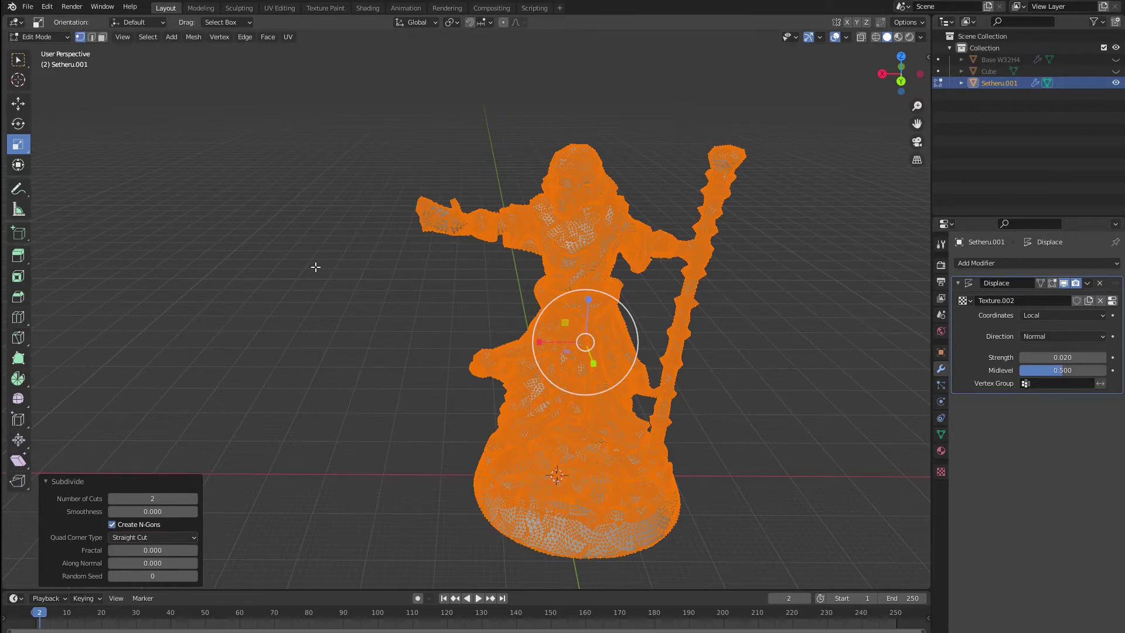
key(Tab)
mouse_move(409, 318)
middle_down()
mouse_move(409, 303)
mouse_move(386, 308)
mouse_move(397, 314)
middle_up()
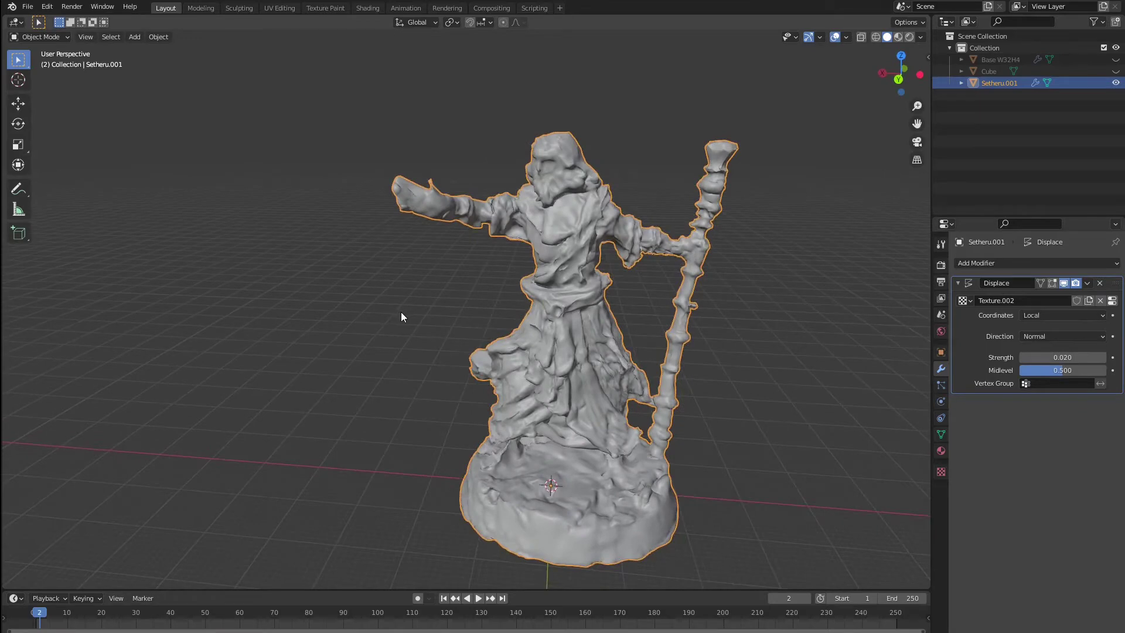
- Toggle the Displace modifier's viewport display to compare the smooth and displaced statue
click(1066, 283)
click(1066, 283)
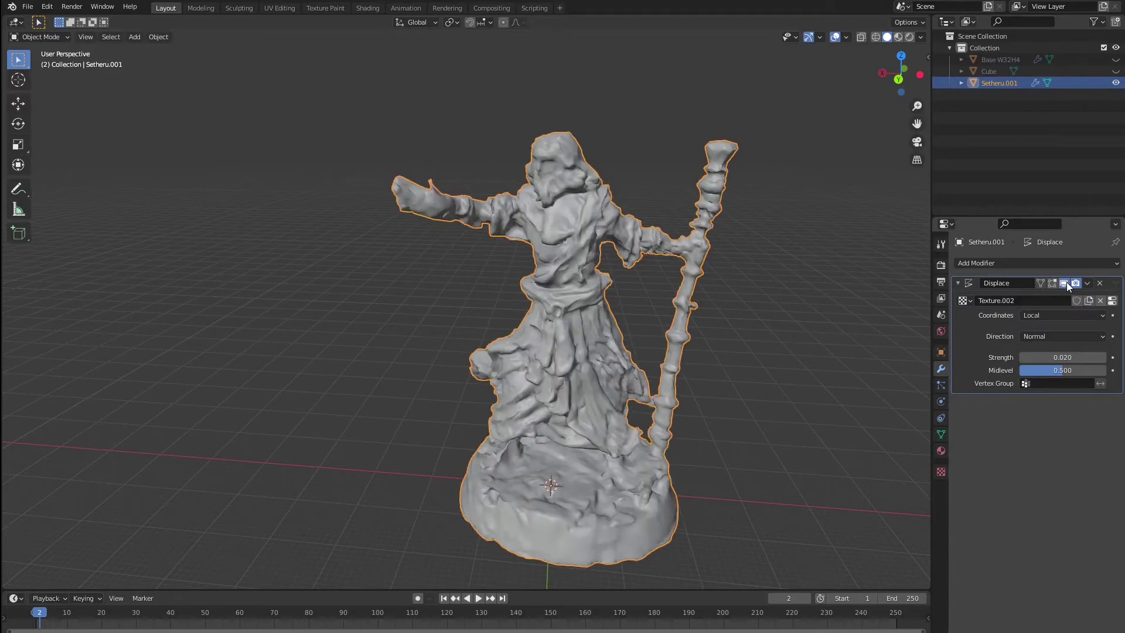
click(1066, 282)
click(1066, 282)
click(1066, 282)
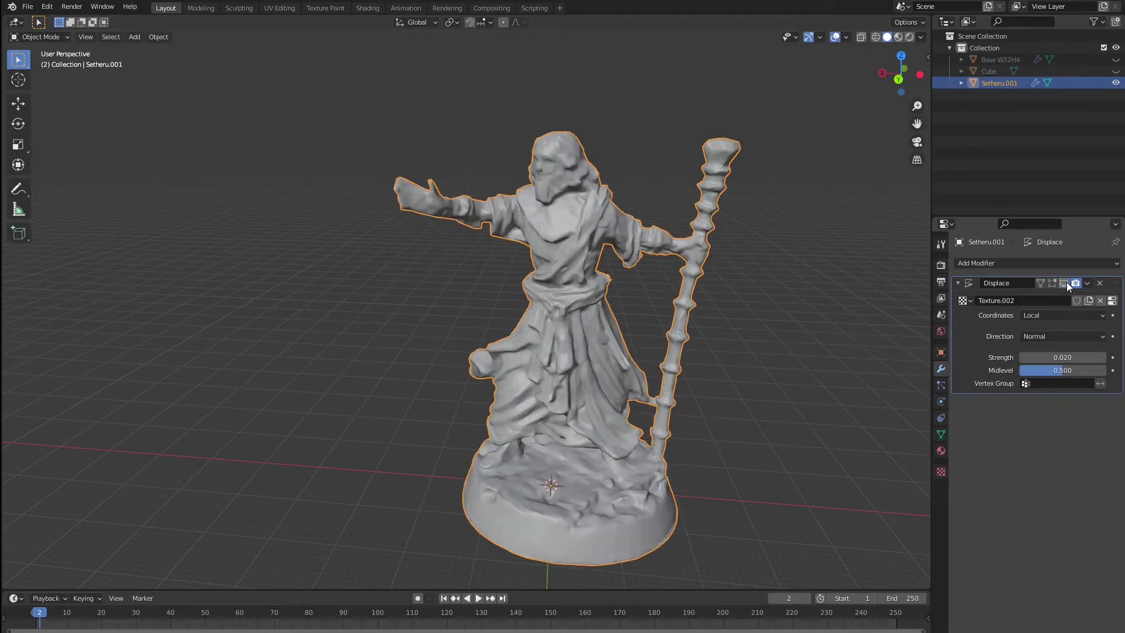
click(1064, 282)
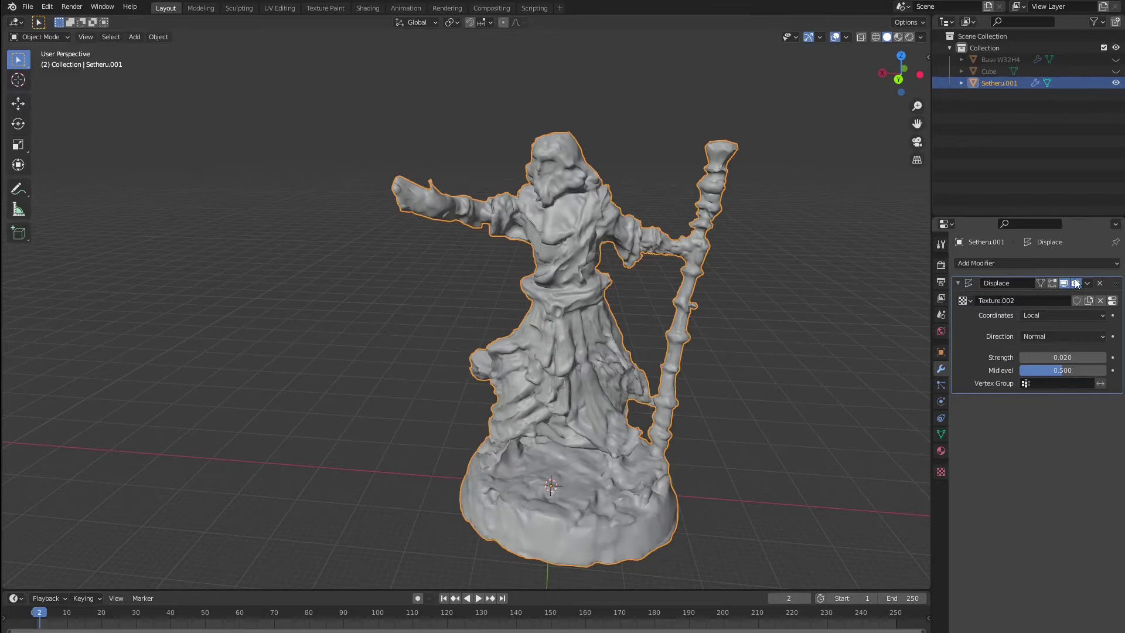
middle_drag(688, 309, 737, 306)
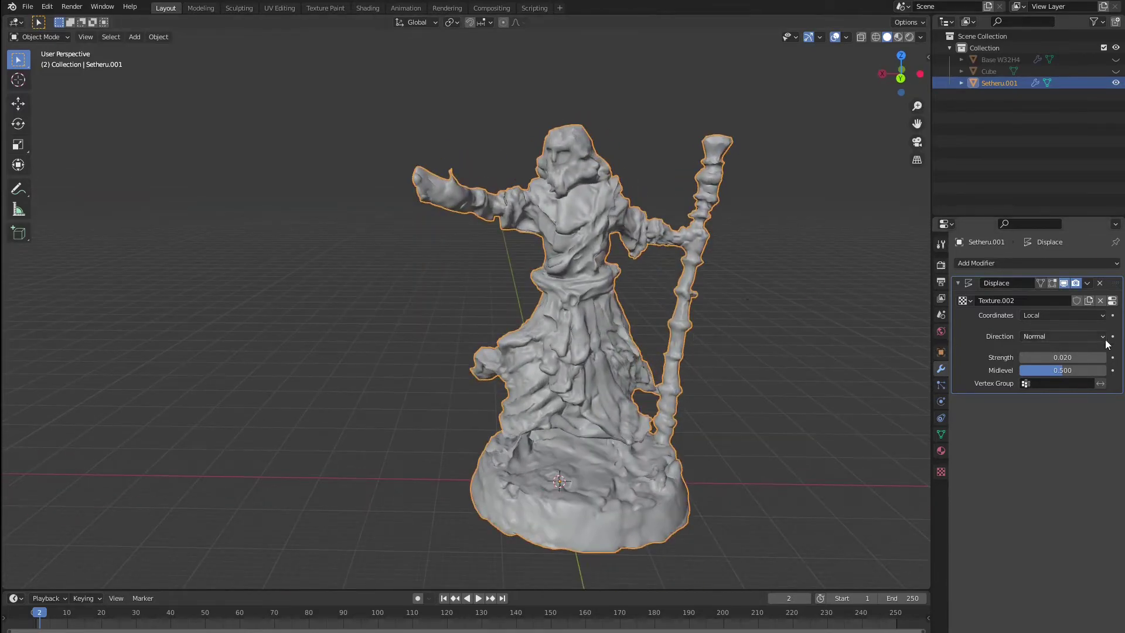
- Set the Displace modifier's Strength to 0.010 and Midlevel to 0.473
click(1023, 357)
click(1043, 356)
text(1)
key(Return)
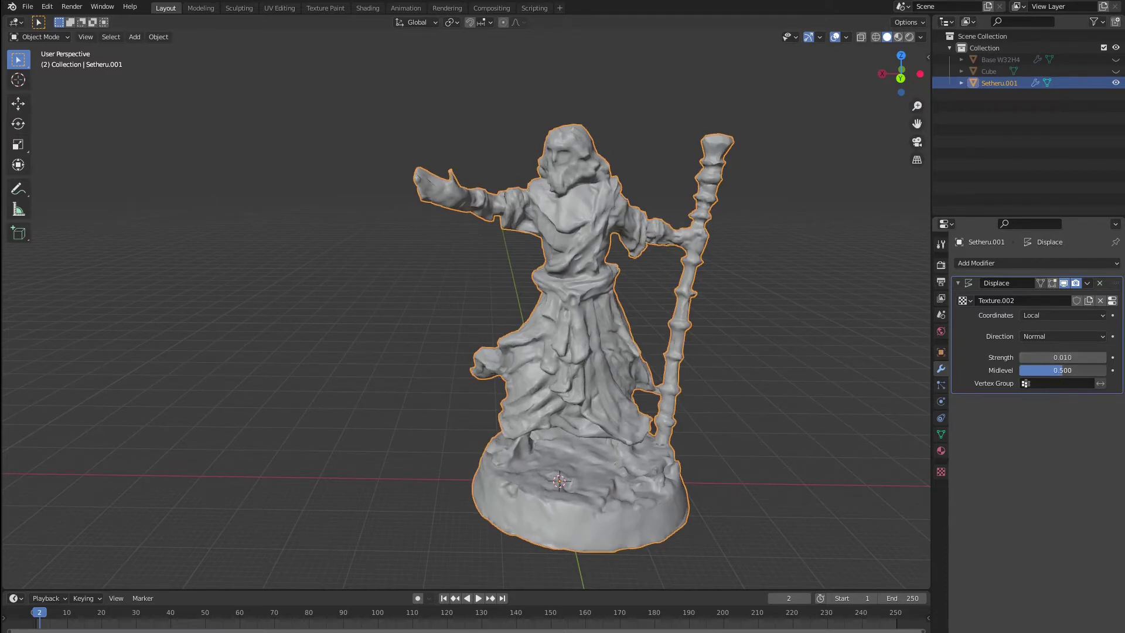
mouse_move(1062, 369)
mouse_down()
mouse_move(1104, 370)
mouse_move(1061, 370)
mouse_up()
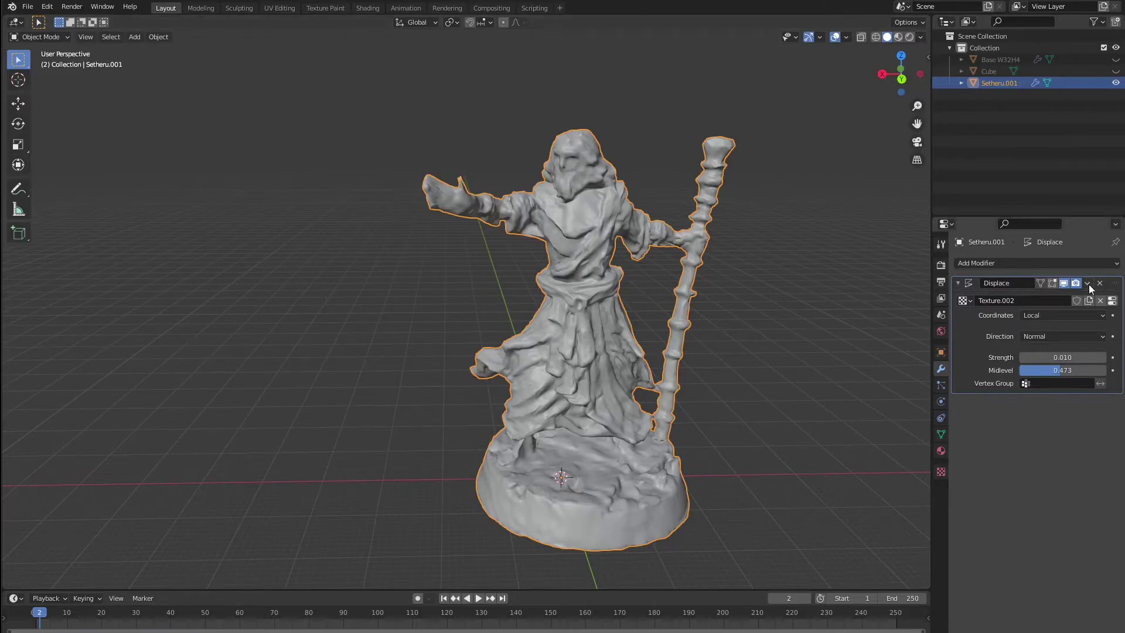
scroll(716, 252, down, 4)
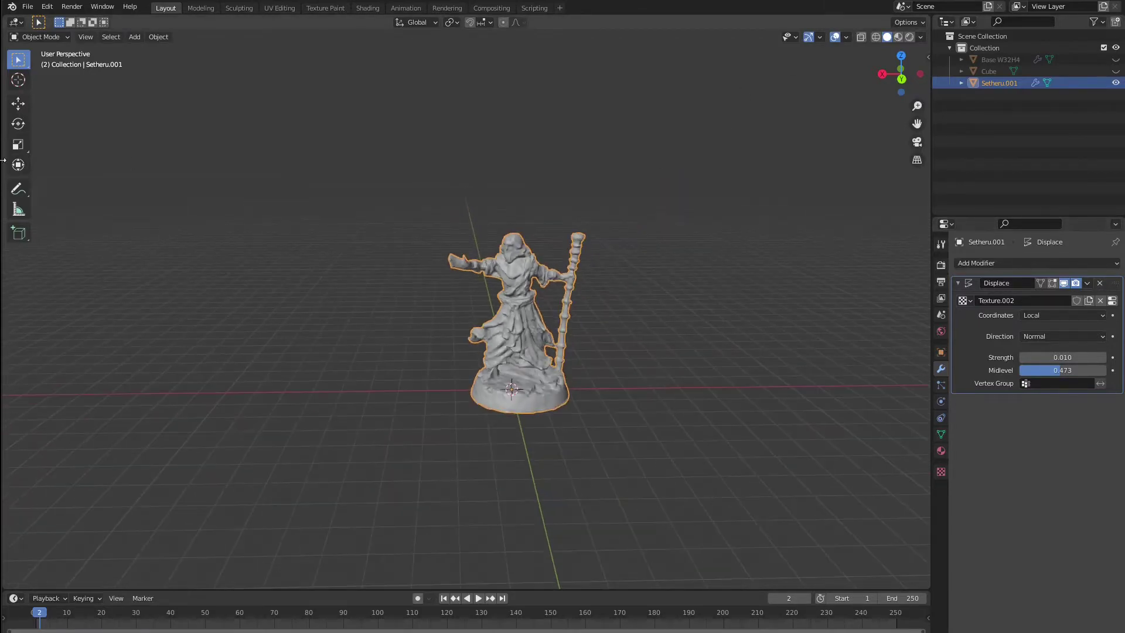
click(18, 106)
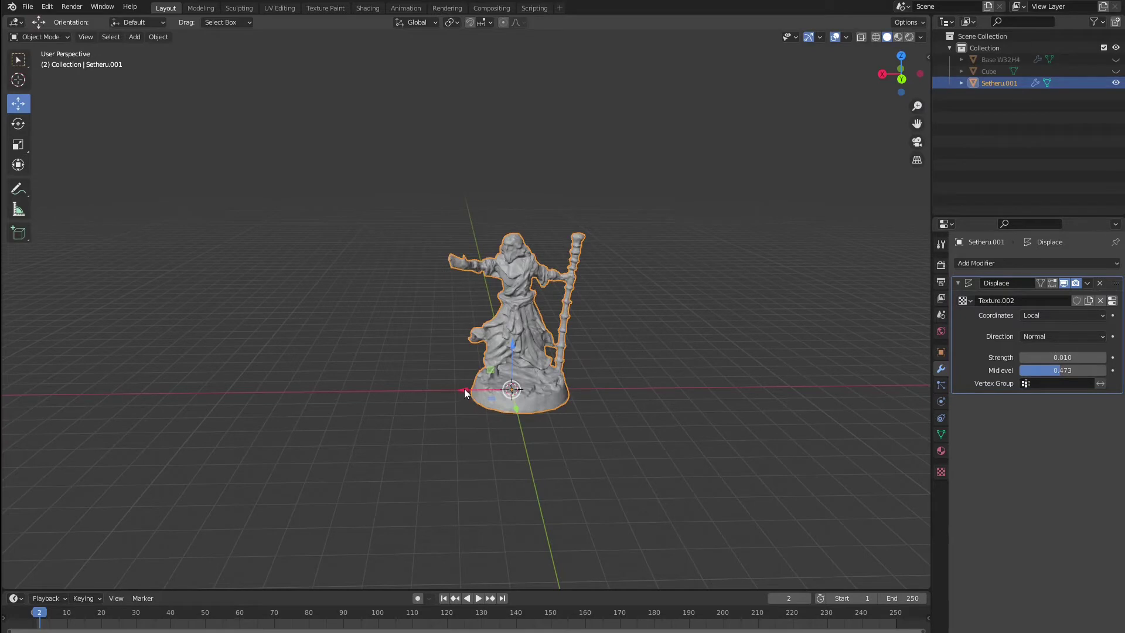
- Move the wizard left along X and place a duplicate, Setheru.002, beside it
drag(464, 388, 117, 381)
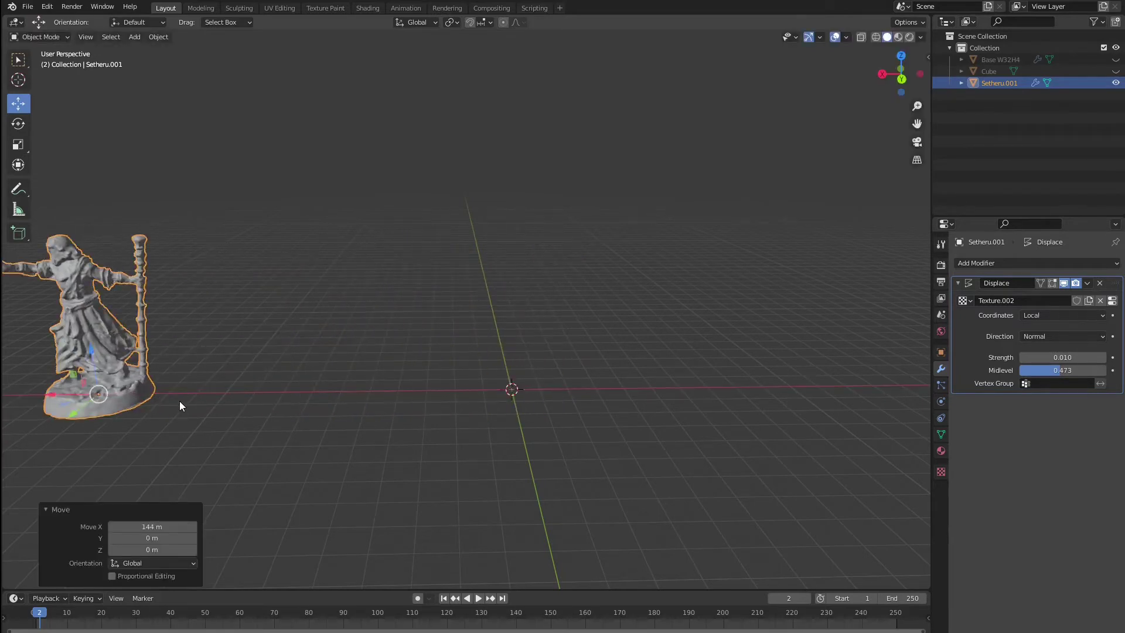
key(shift+d)
key(x)
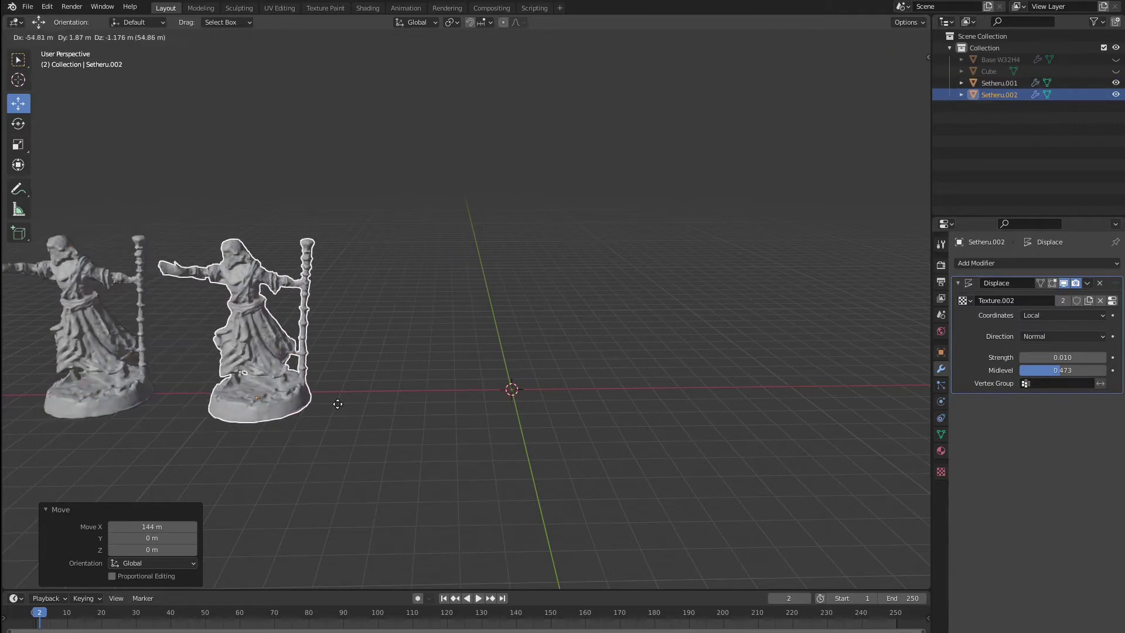
click(583, 391)
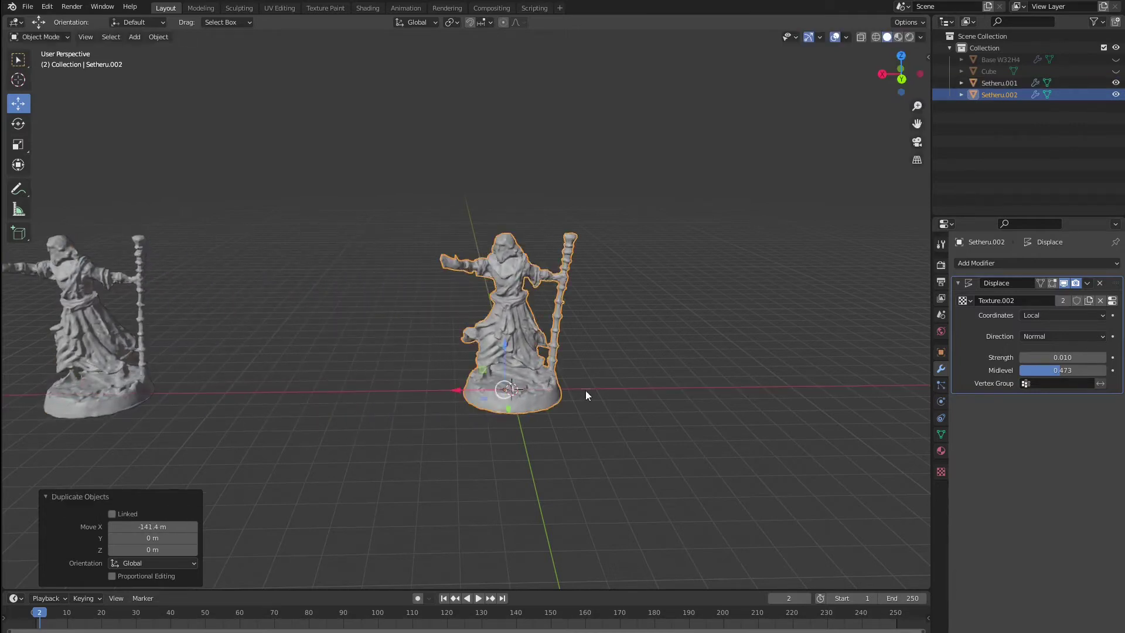
- Apply the copy's Displace modifier permanently and frame Setheru.002 in the view
scroll(624, 336, up, 4)
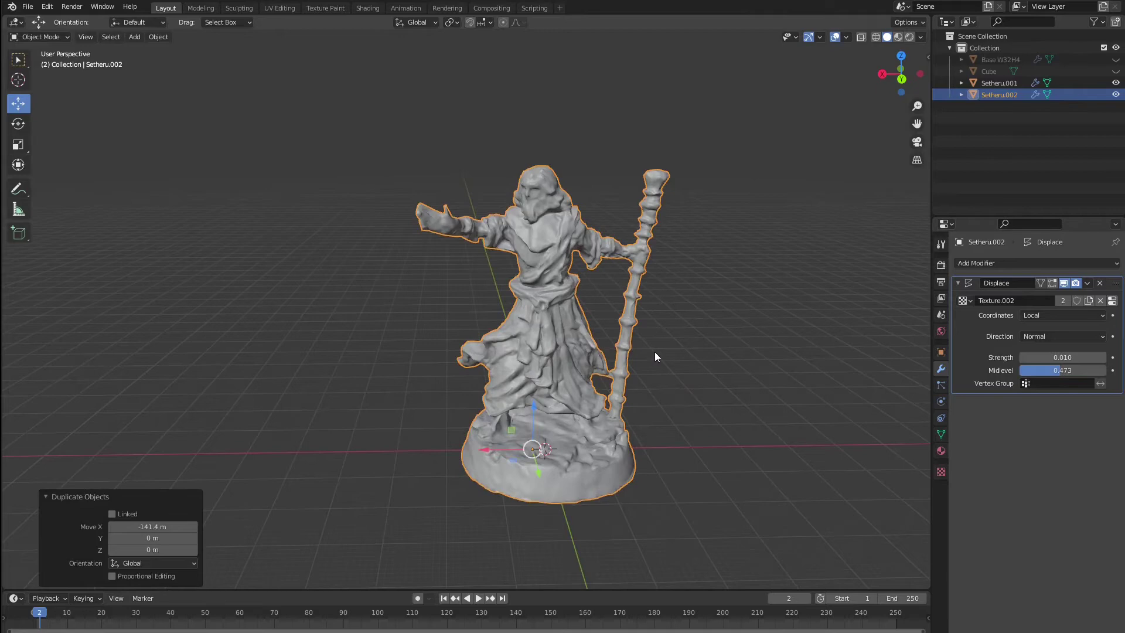
click(1088, 283)
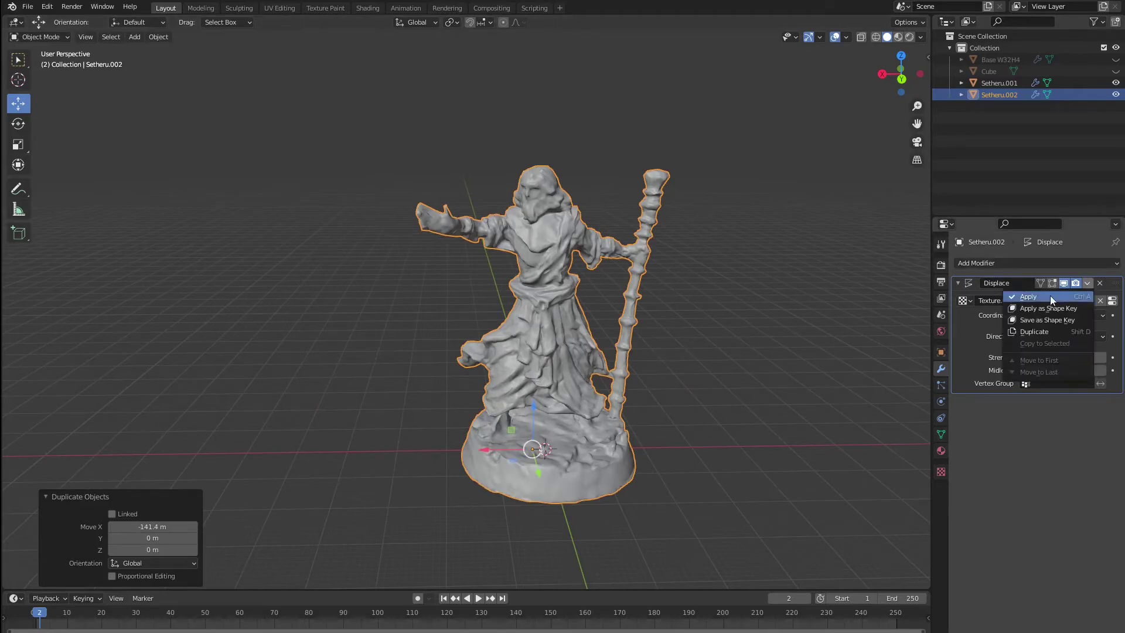
click(1033, 298)
middle_drag(406, 352, 423, 338)
scroll(423, 344, down, 4)
click(103, 375)
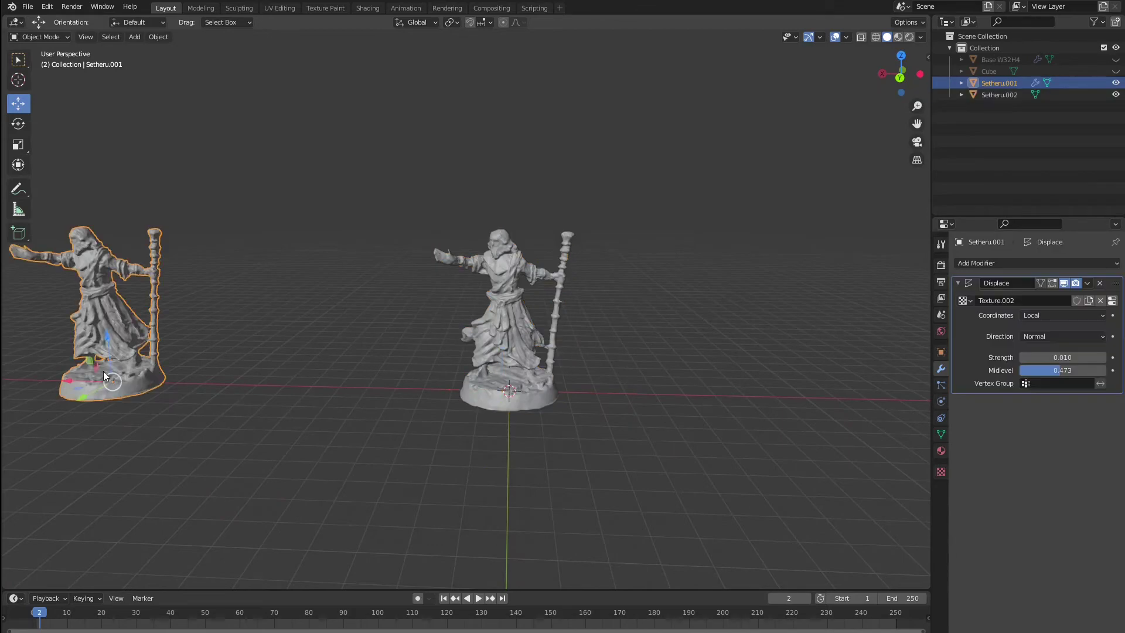
click(501, 366)
key(KP_Decimal)
- In the Sculpting workspace, inflate the upper staff and hand down along the staff
middle_drag(617, 315, 504, 335)
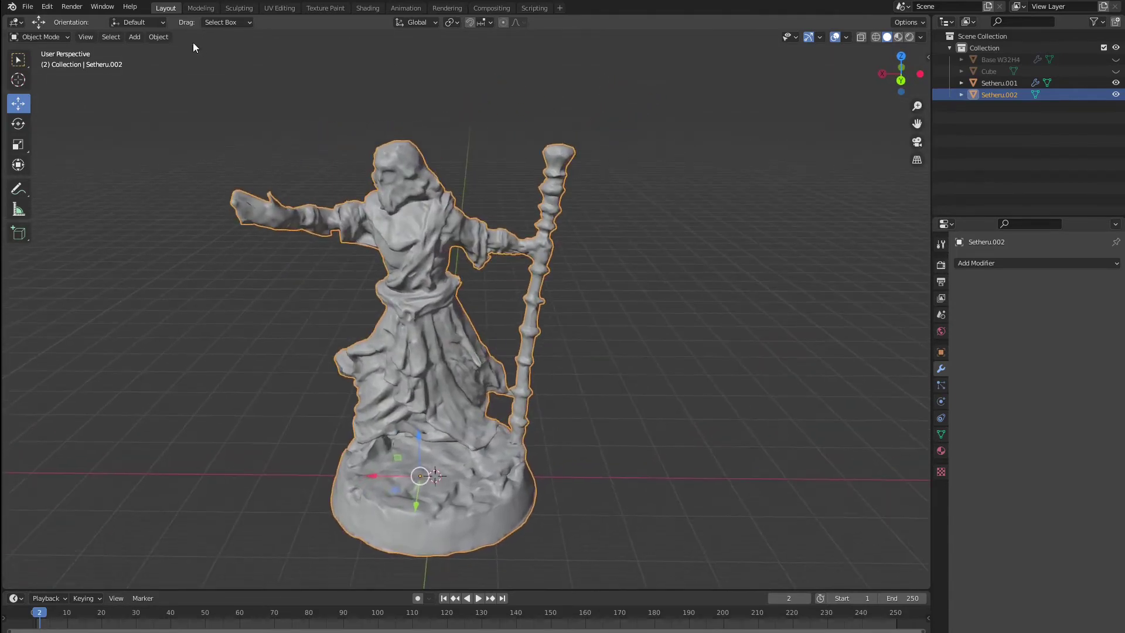
click(239, 8)
scroll(617, 453, up, 4)
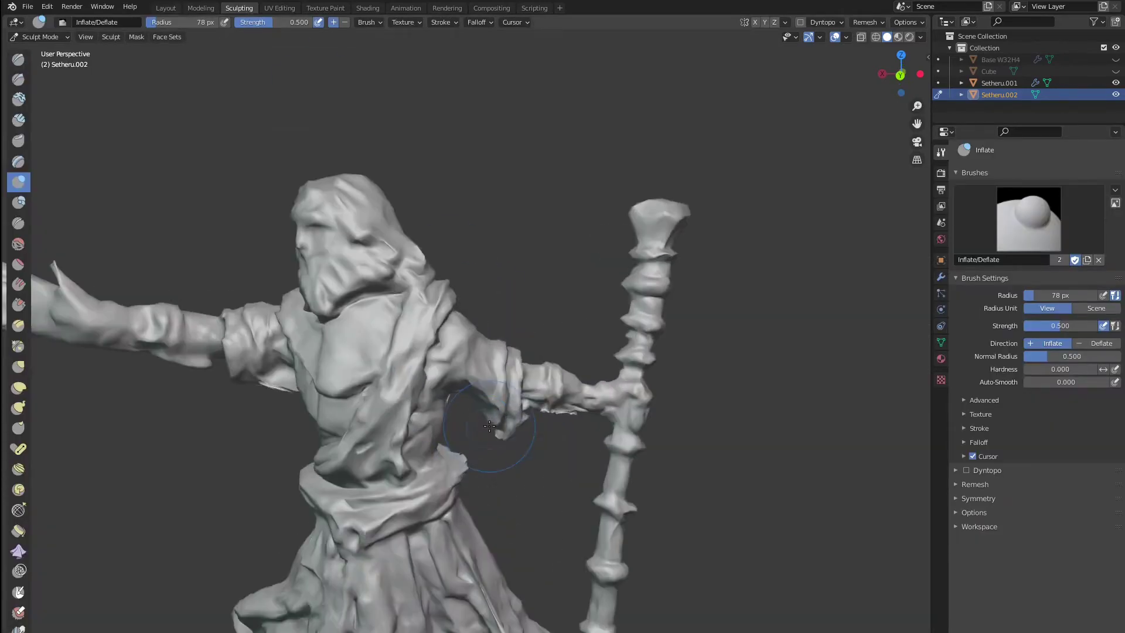
shift+middle_drag(618, 453, 603, 314)
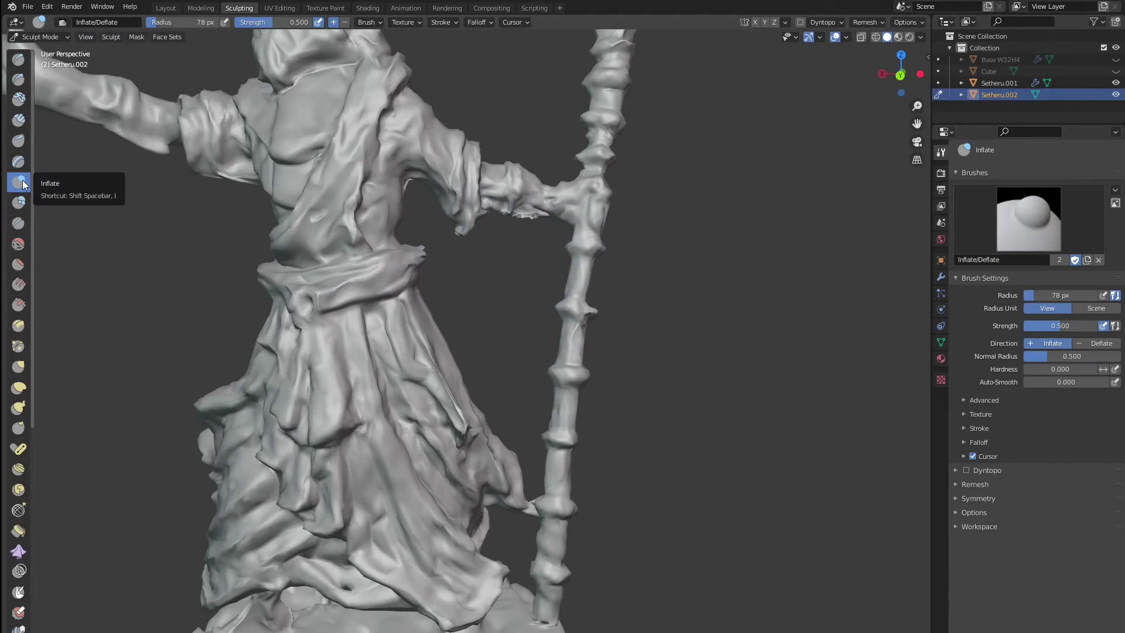
scroll(616, 258, down, 5)
mouse_move(615, 258)
middle_down()
mouse_move(631, 279)
mouse_move(577, 213)
middle_up()
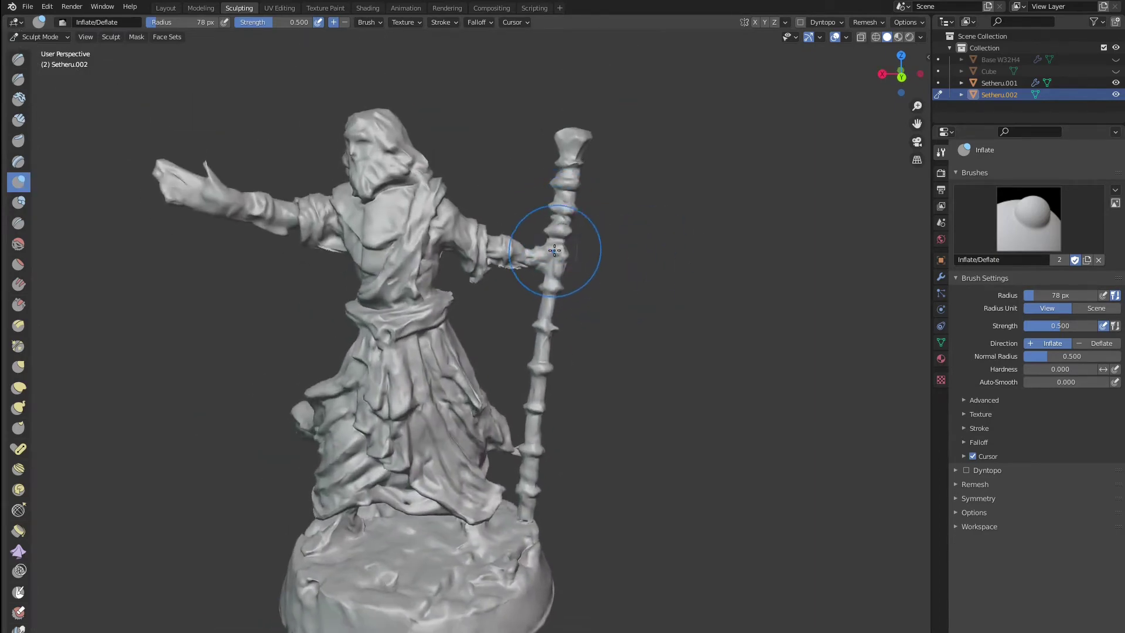
mouse_move(554, 251)
mouse_down()
mouse_move(569, 165)
mouse_move(548, 252)
mouse_up()
mouse_move(548, 293)
mouse_down()
mouse_move(537, 466)
mouse_move(516, 544)
mouse_move(527, 510)
mouse_up()
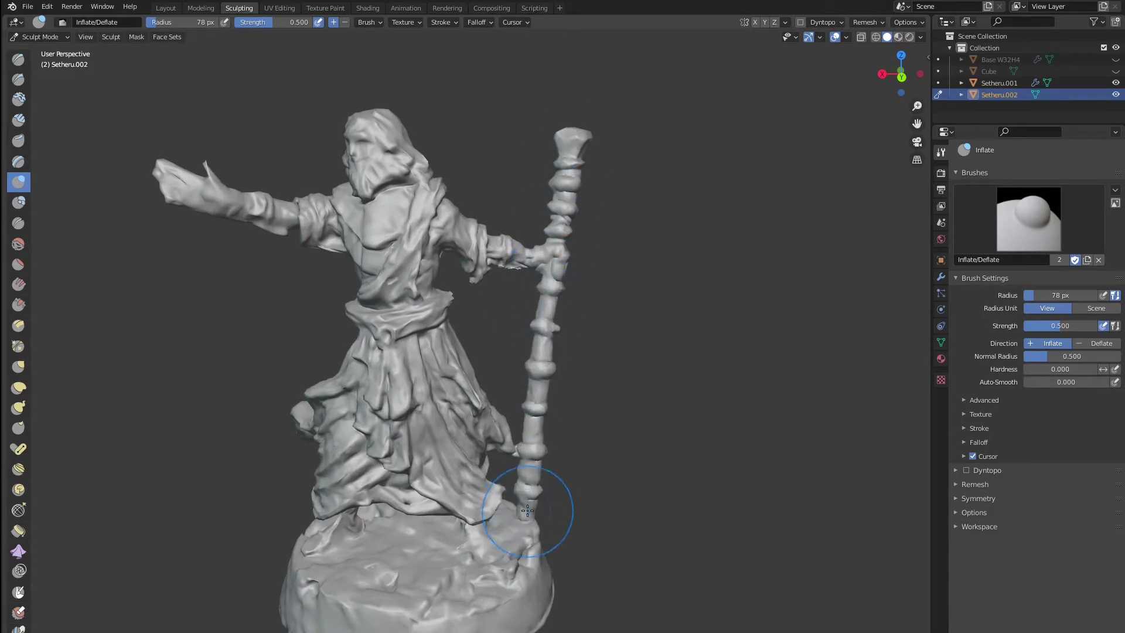
- Slim and sharpen the outstretched thumb, checking the result from several angles
middle_drag(603, 502, 495, 493)
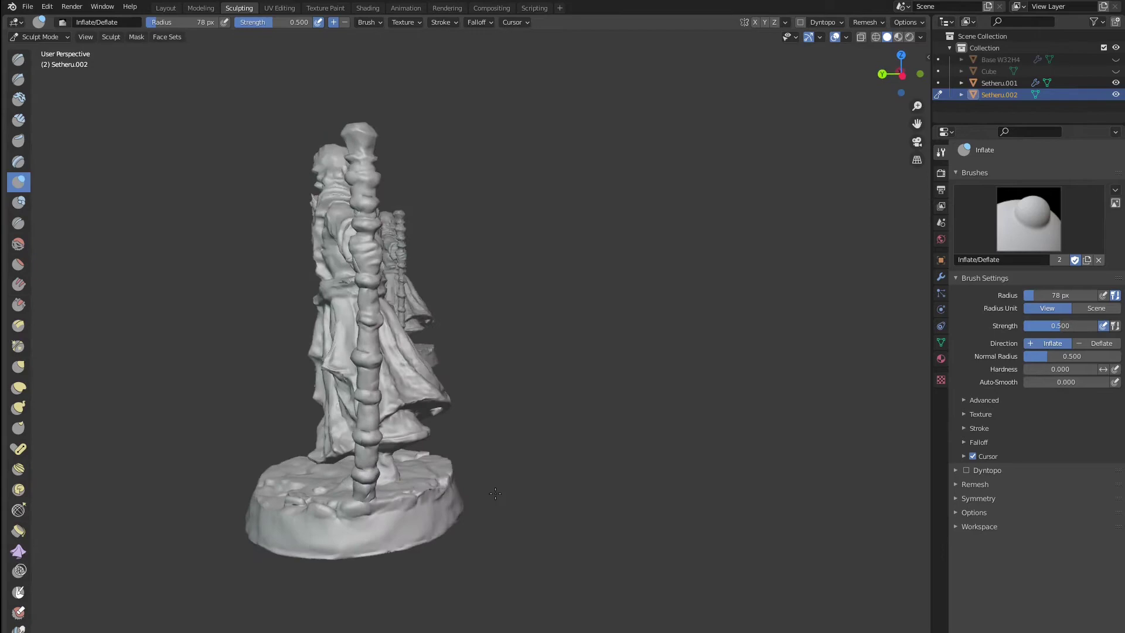
scroll(495, 493, down, 2)
mouse_move(377, 287)
middle_down()
mouse_move(613, 307)
mouse_move(415, 253)
middle_up()
scroll(354, 235, up, 4)
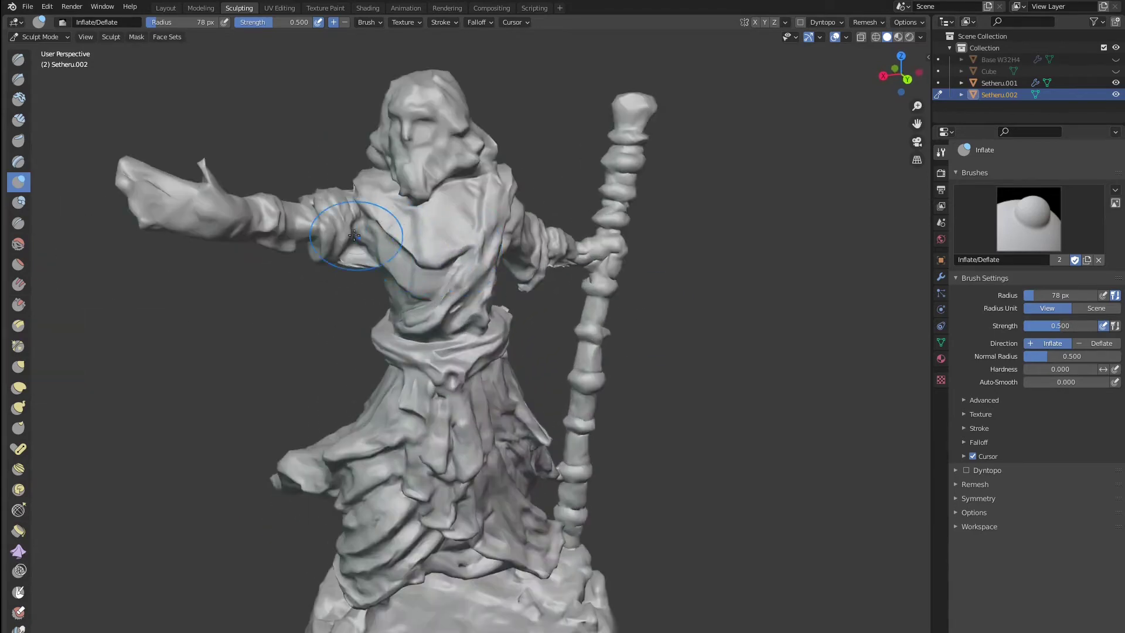
mouse_move(354, 235)
middle_down()
mouse_move(527, 241)
mouse_move(243, 163)
middle_up()
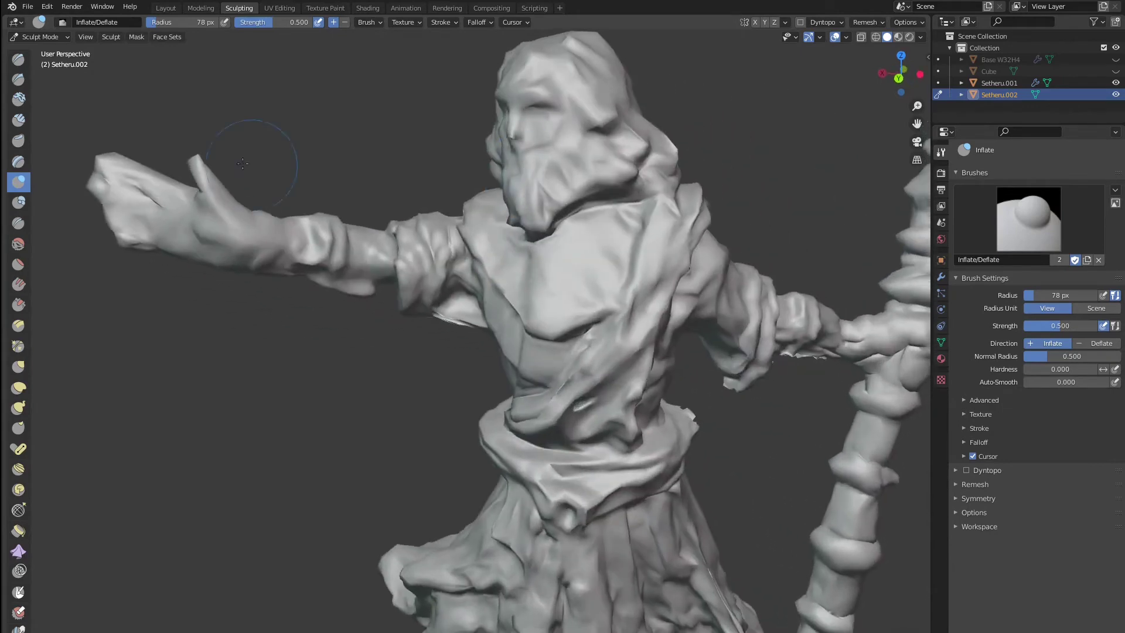
ctrl+drag(188, 163, 202, 176)
scroll(313, 161, down, 8)
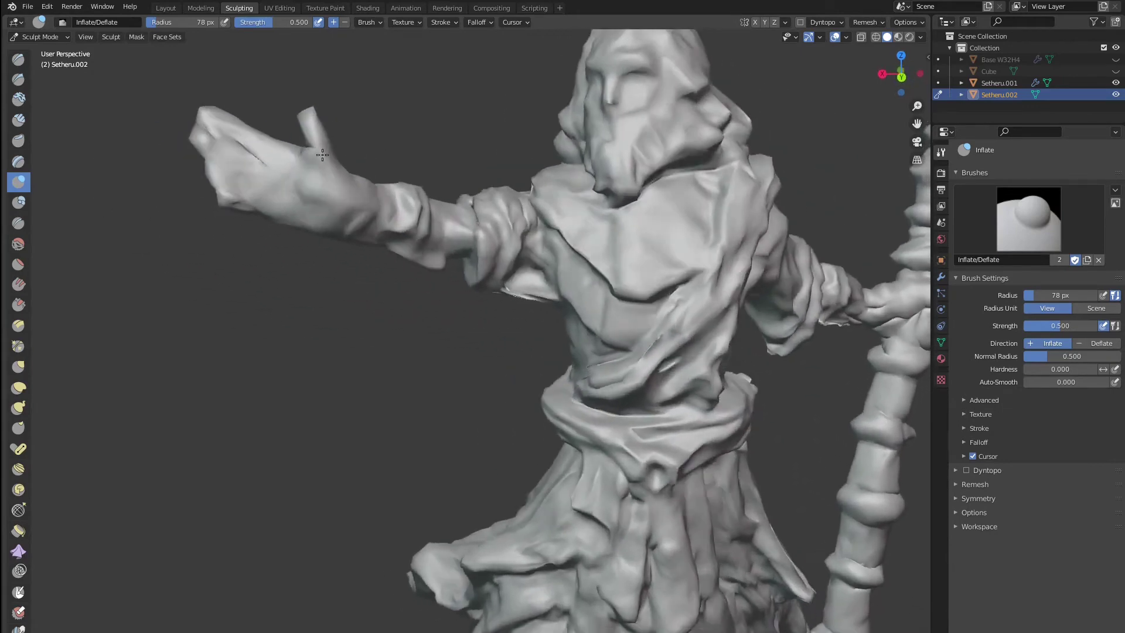
mouse_move(458, 253)
middle_down()
mouse_move(428, 257)
mouse_move(470, 262)
middle_up()
- Return to the Layout workspace, deselect the wizard, and inspect its hollow base from below
click(165, 8)
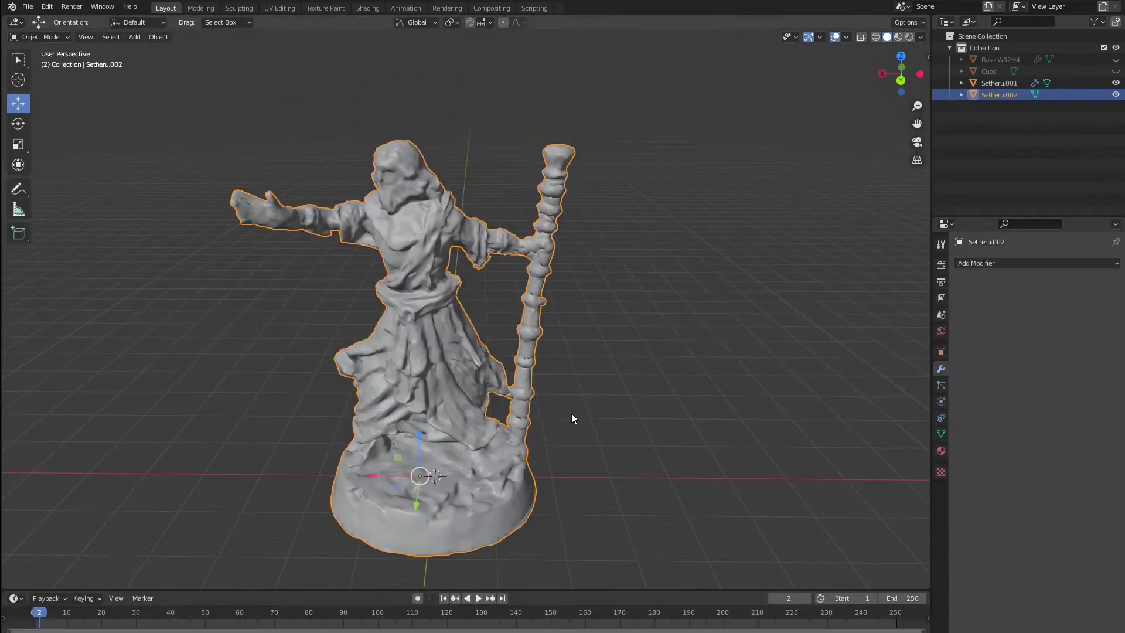
middle_drag(571, 413, 419, 262)
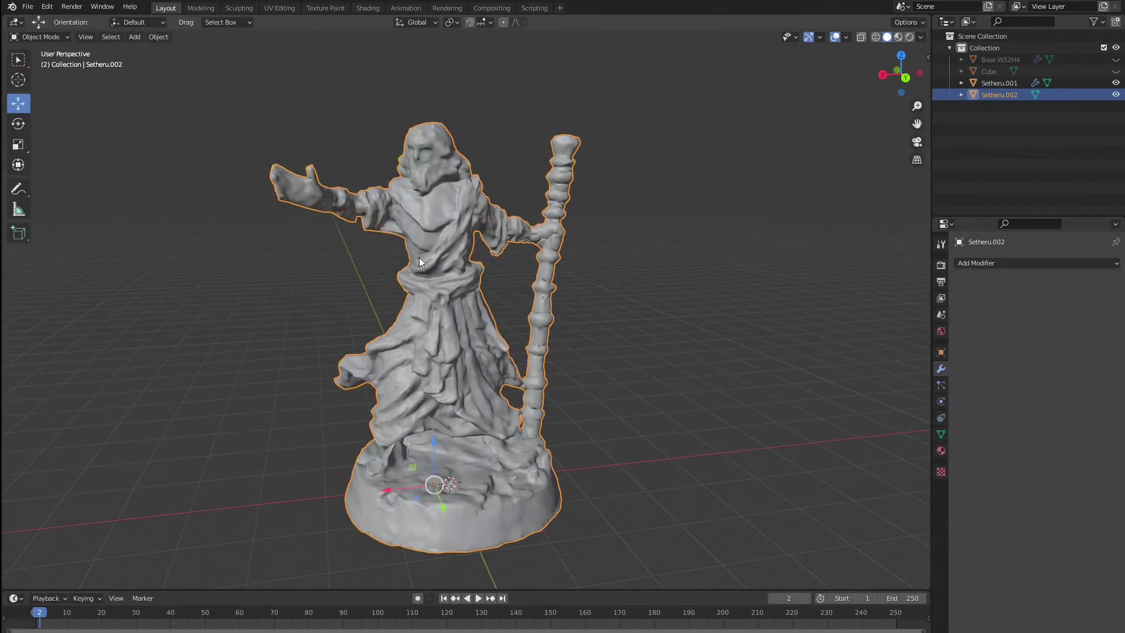
click(920, 36)
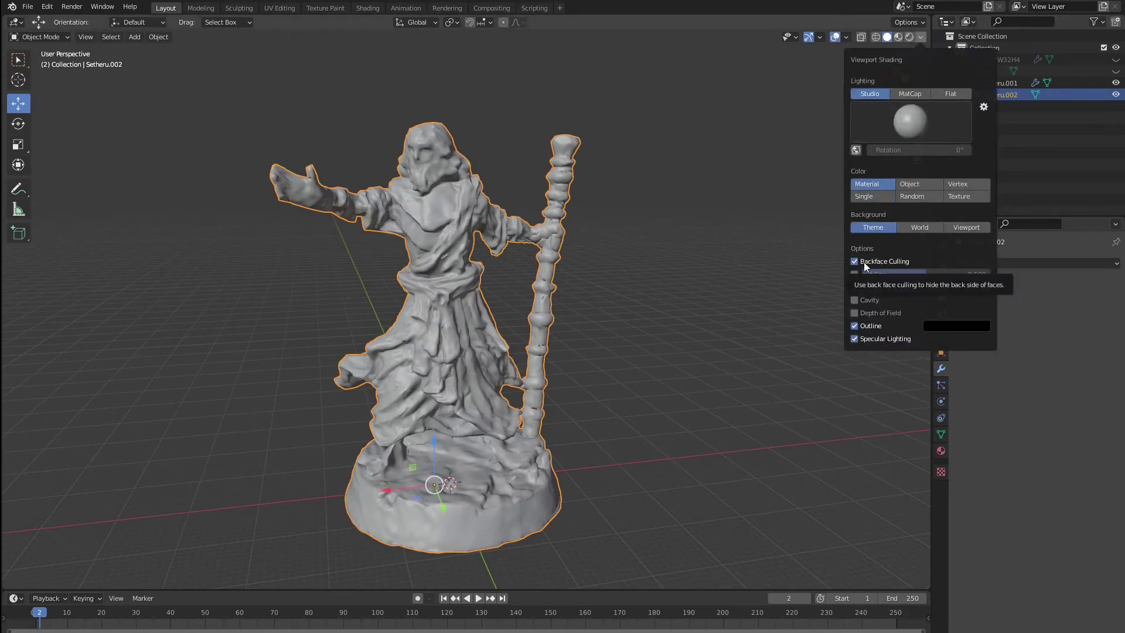
click(590, 350)
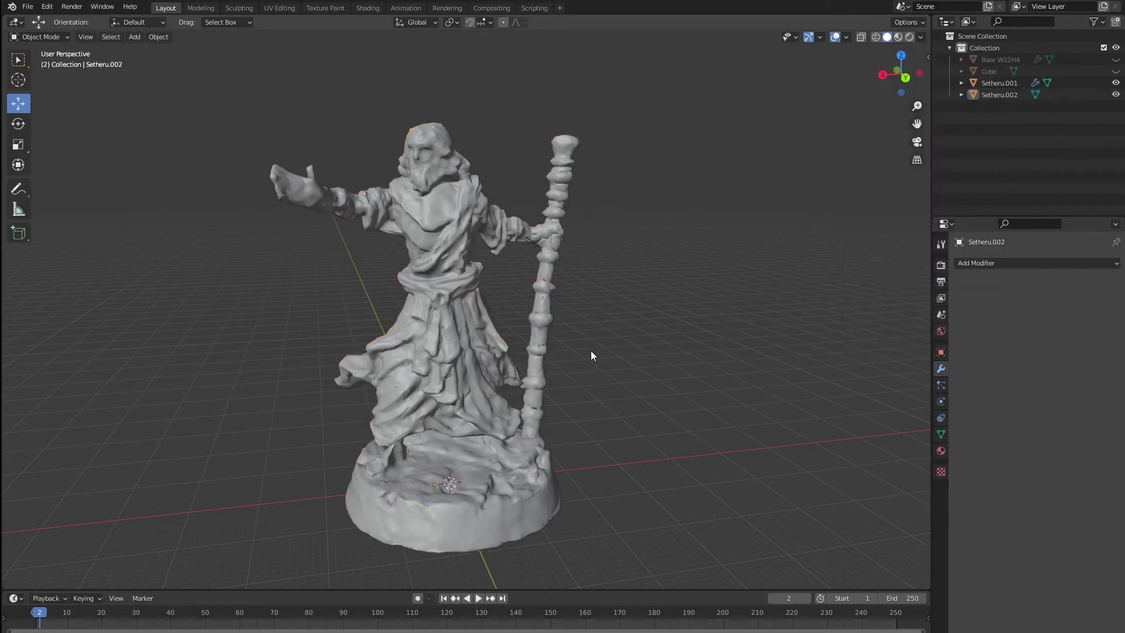
middle_drag(515, 371, 628, 316)
scroll(636, 353, up, 2)
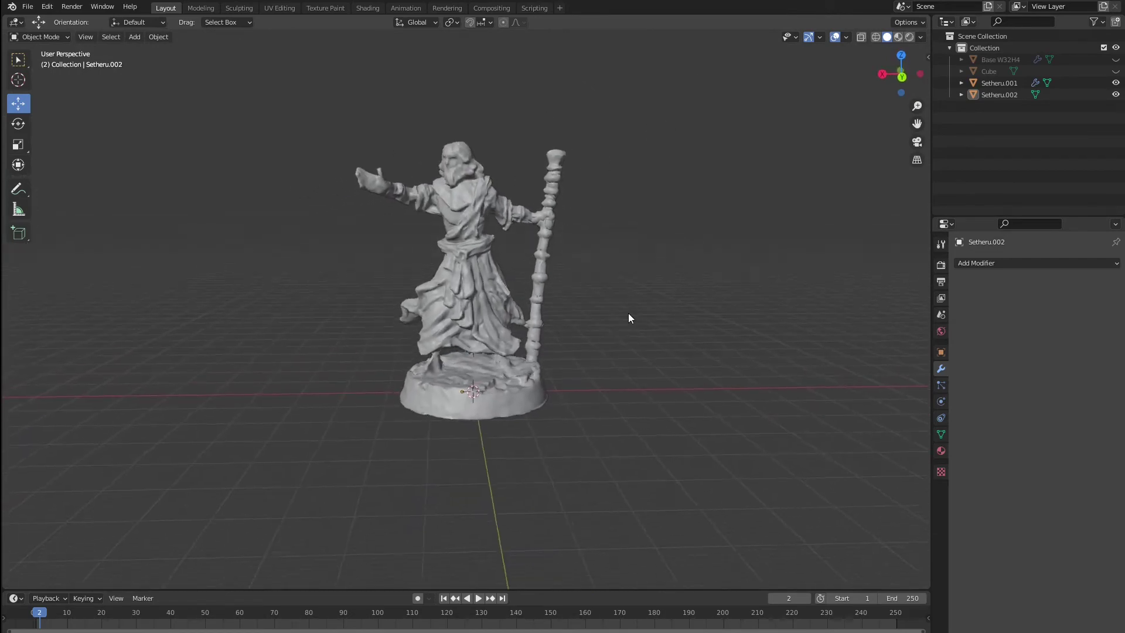
click(134, 37)
- Add a cube, scale it into a large box, and lower it beneath the statue's base
mouse_move(150, 50)
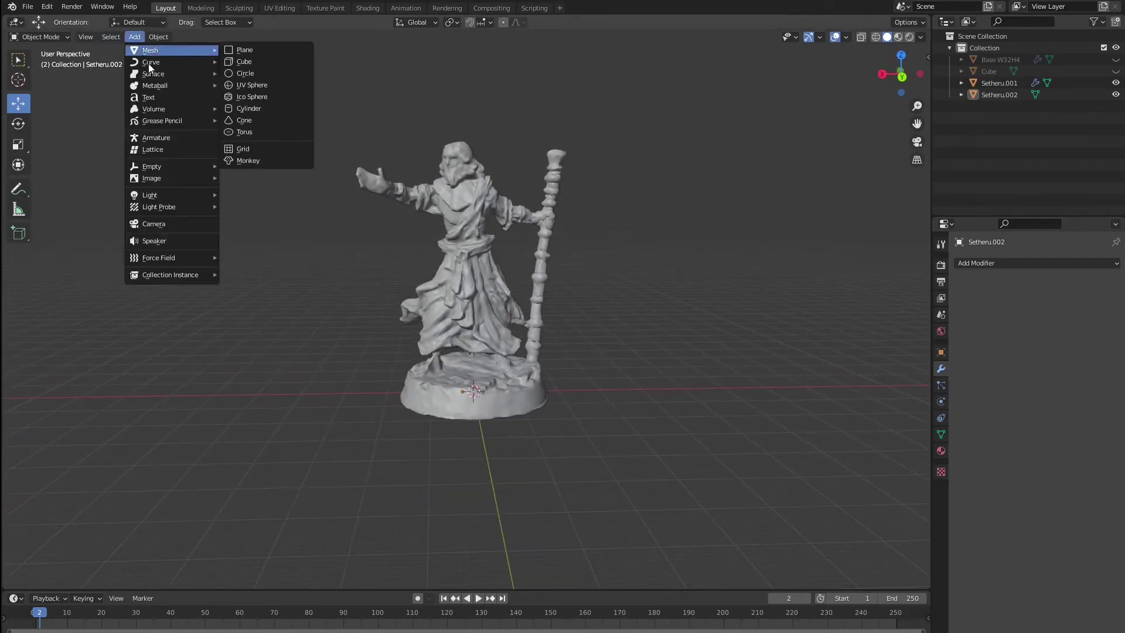
click(238, 62)
click(22, 145)
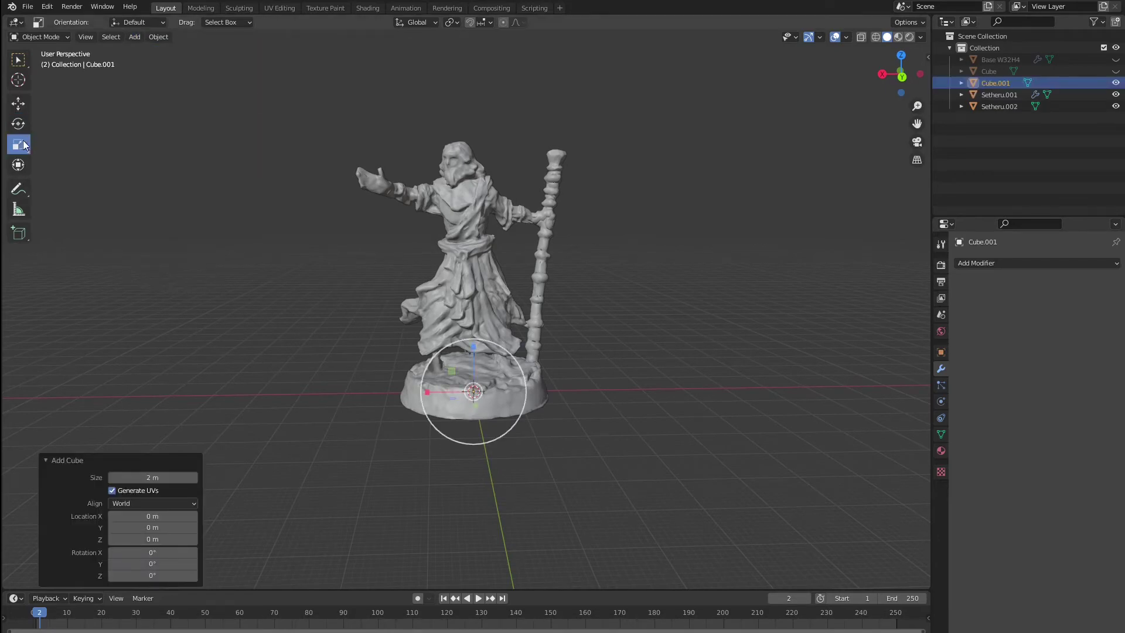
drag(503, 441, 720, 30)
click(18, 103)
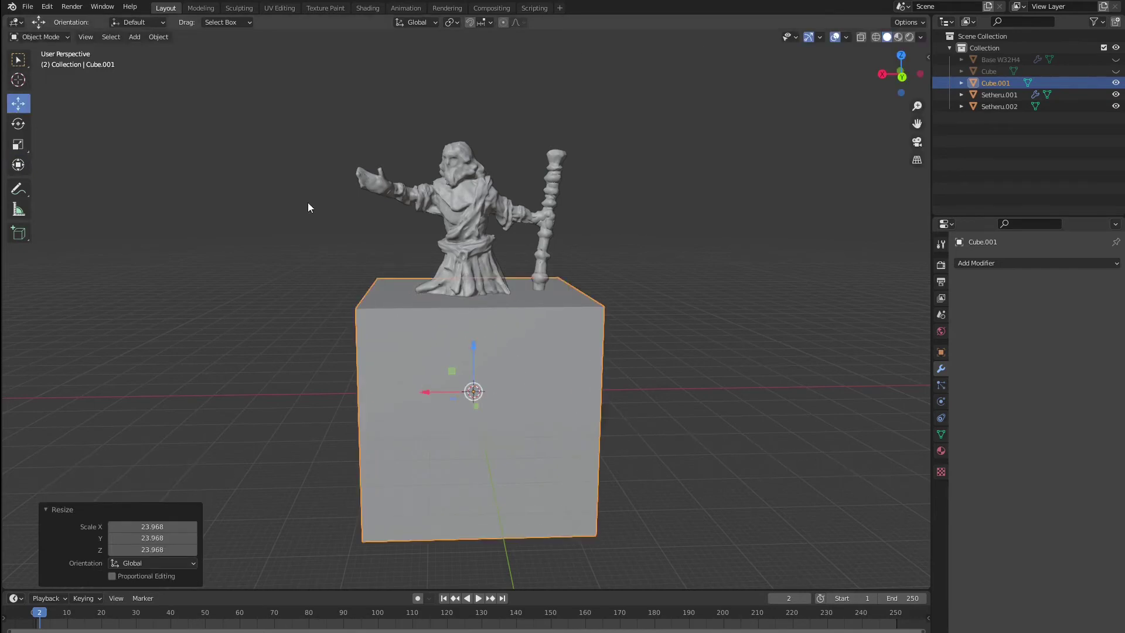
drag(470, 348, 469, 444)
mouse_move(673, 329)
middle_down()
mouse_move(646, 320)
mouse_move(656, 325)
middle_up()
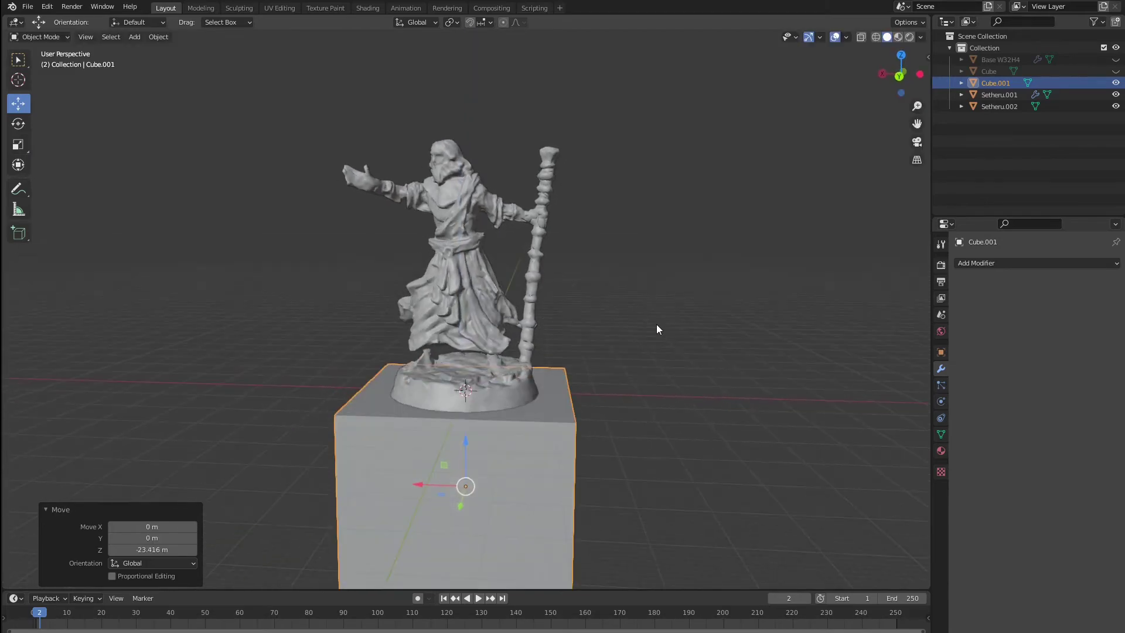
- Give Setheru.002 a Boolean modifier using Cube.001 as the cutting object
click(441, 267)
click(996, 262)
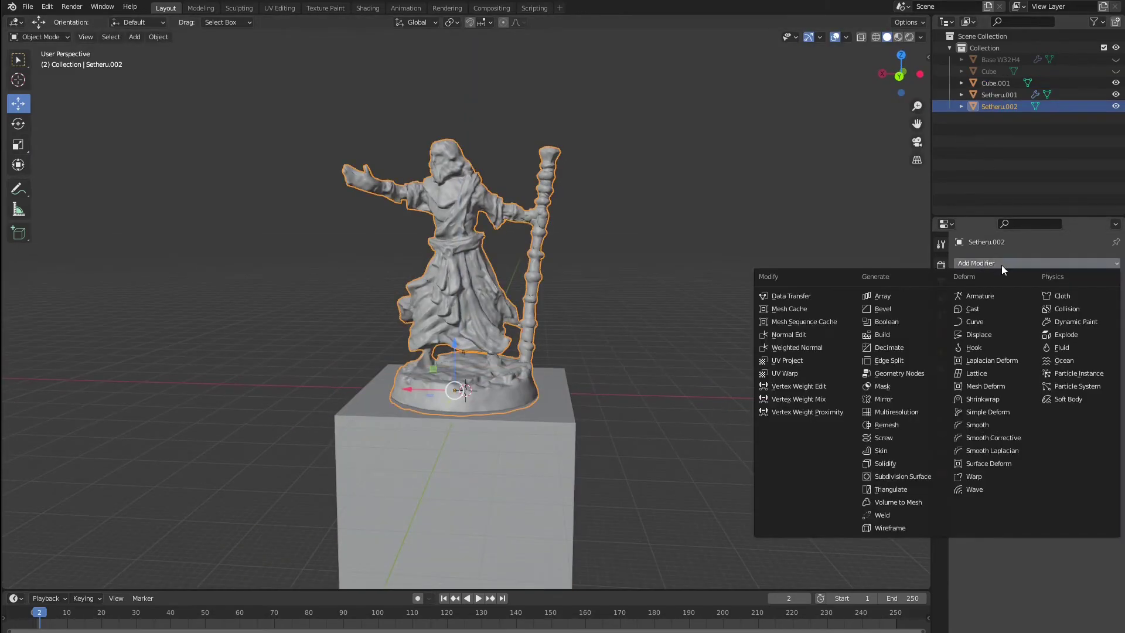
click(888, 322)
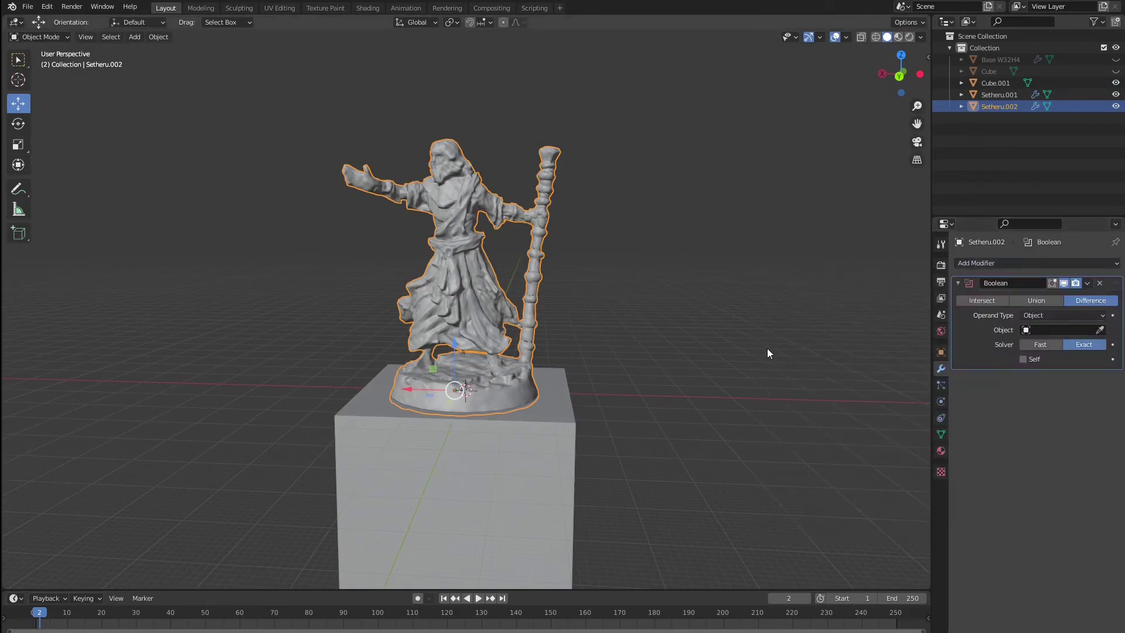
click(1100, 330)
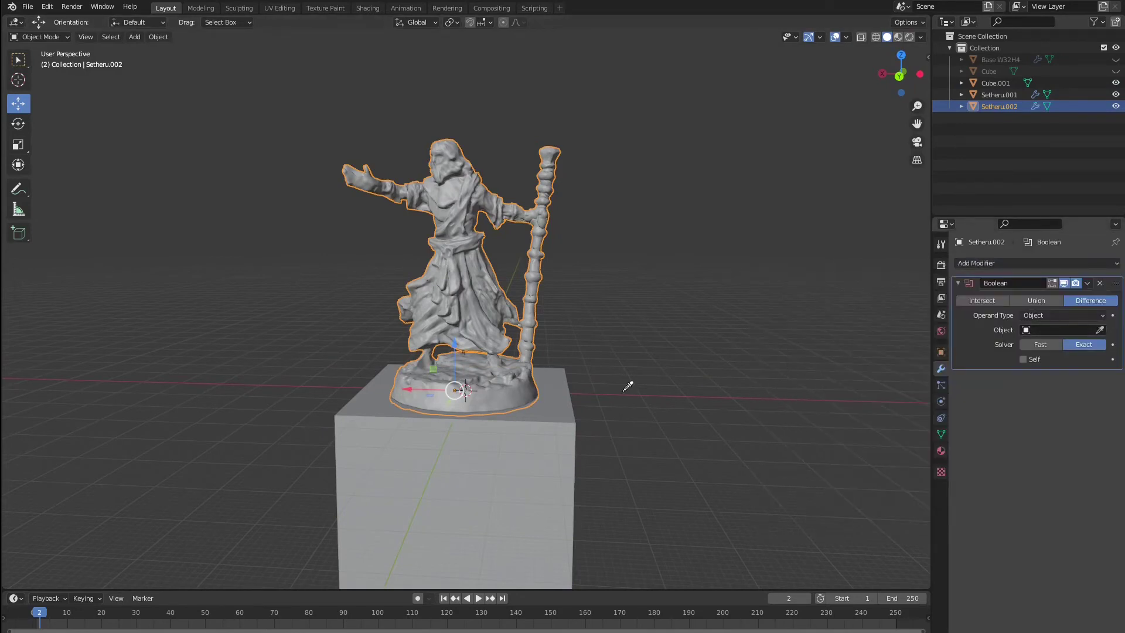
click(703, 399)
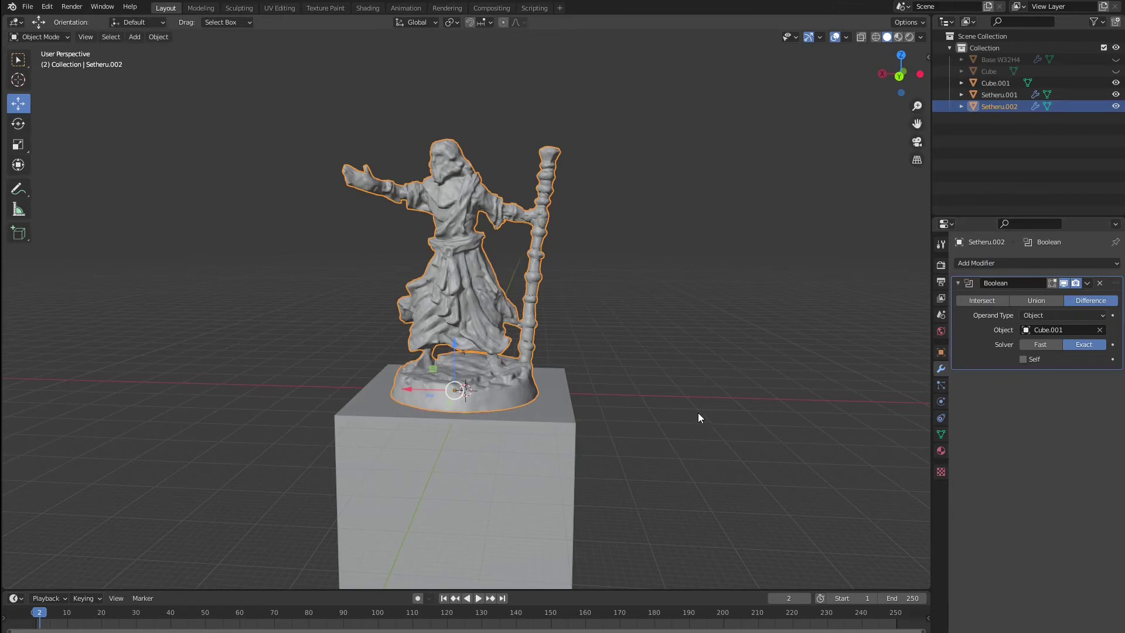
mouse_move(698, 412)
middle_down()
mouse_move(694, 392)
mouse_move(698, 414)
middle_up()
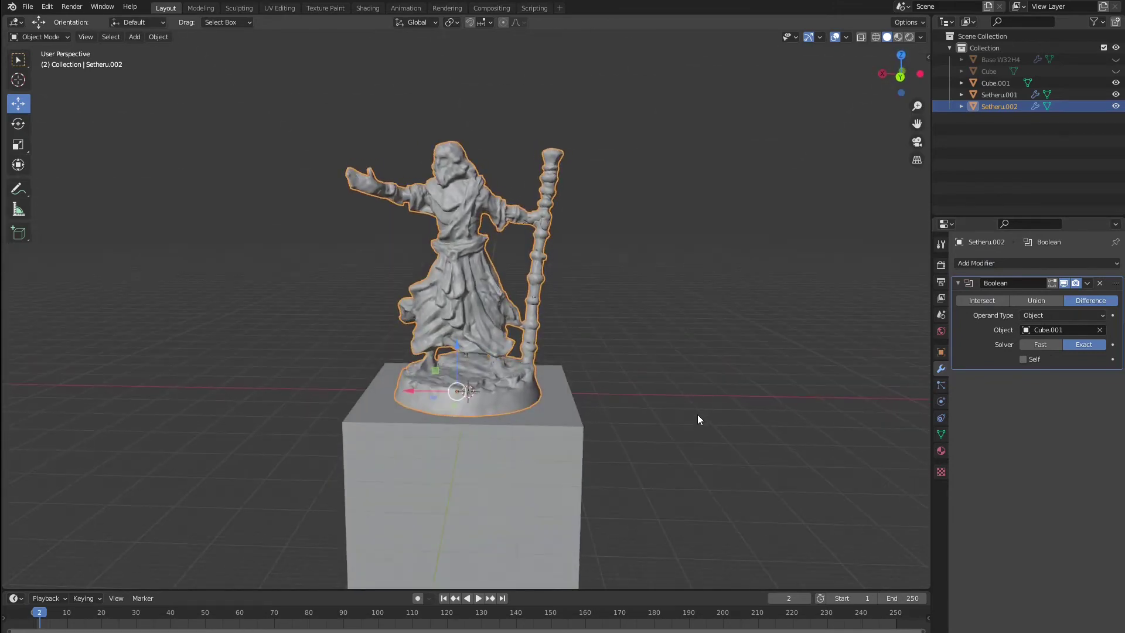
click(1087, 283)
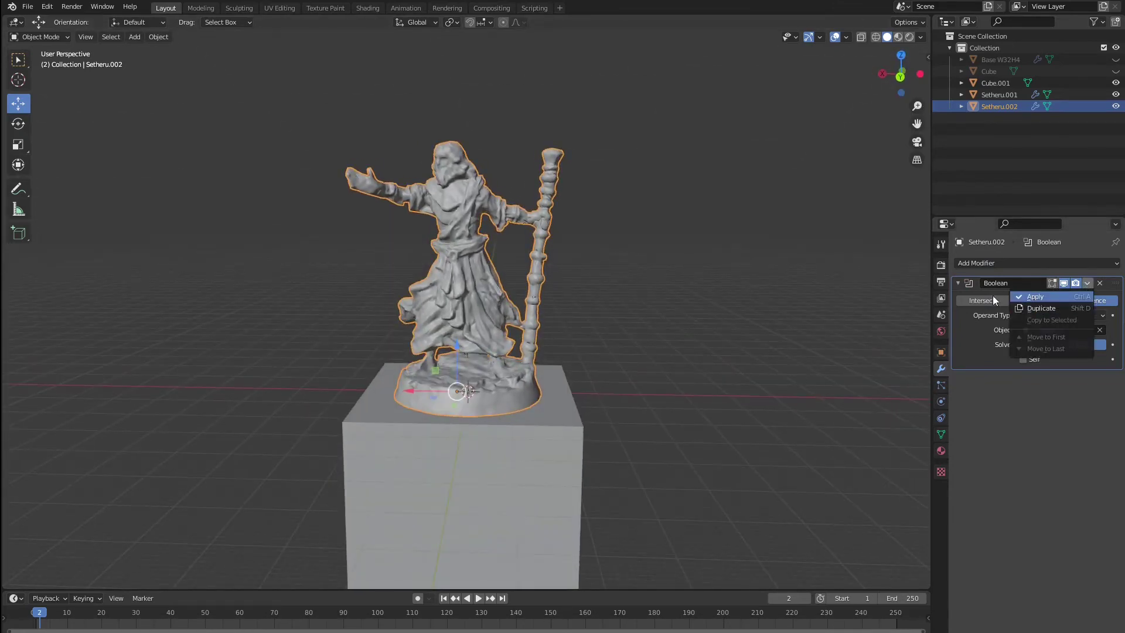
- Apply the Boolean cut to the wizard and hide the pedestal cube Cube.001
key(ctrl+a)
click(533, 443)
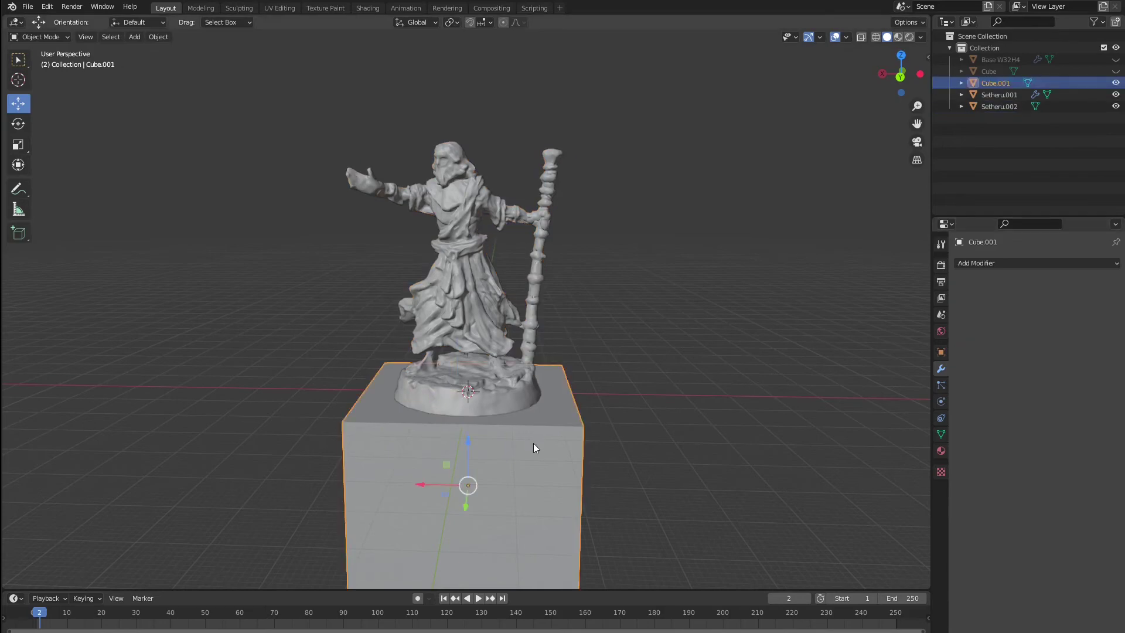
click(1116, 82)
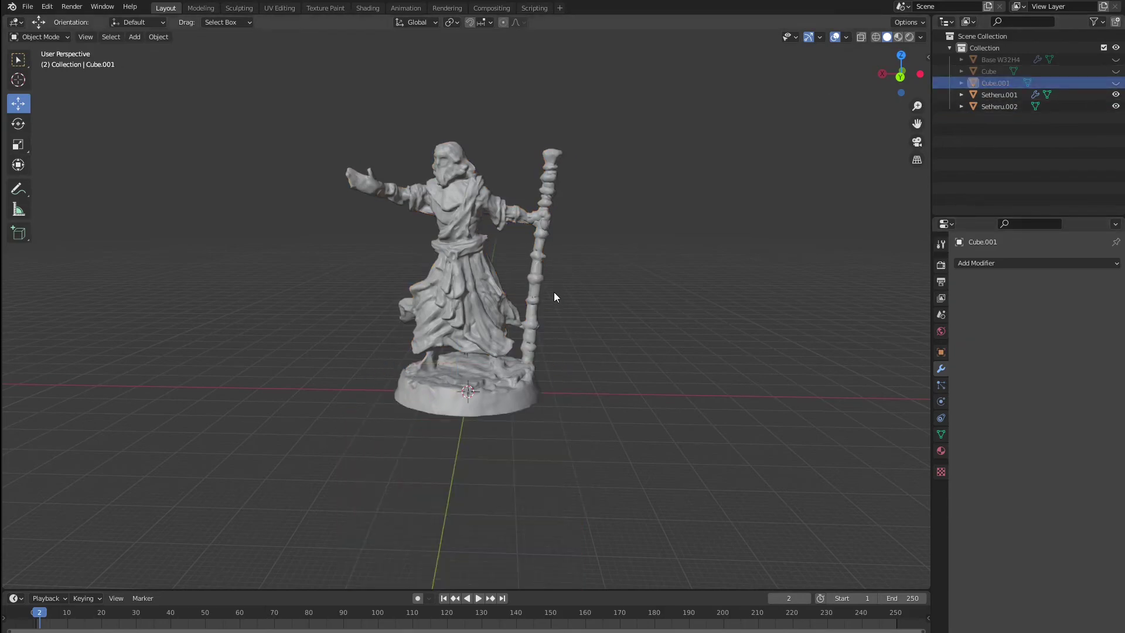
mouse_move(554, 292)
middle_down()
mouse_move(560, 230)
mouse_move(552, 284)
mouse_move(561, 281)
middle_up()
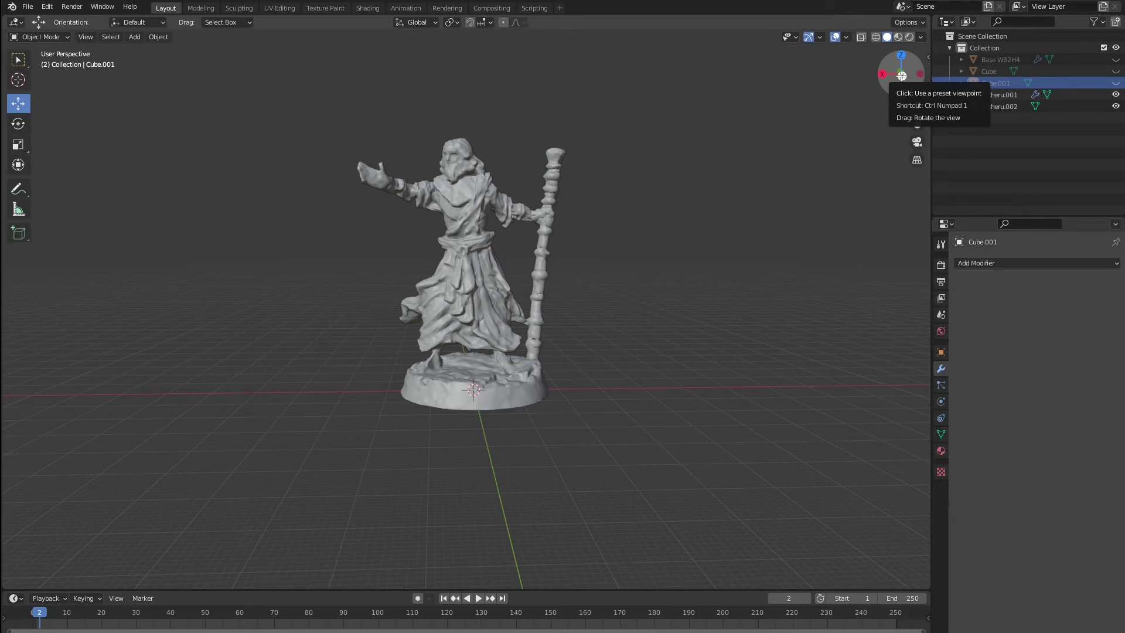
- View the wizard's lower half straight from the back in wireframe shading
click(901, 76)
scroll(630, 174, up, 3)
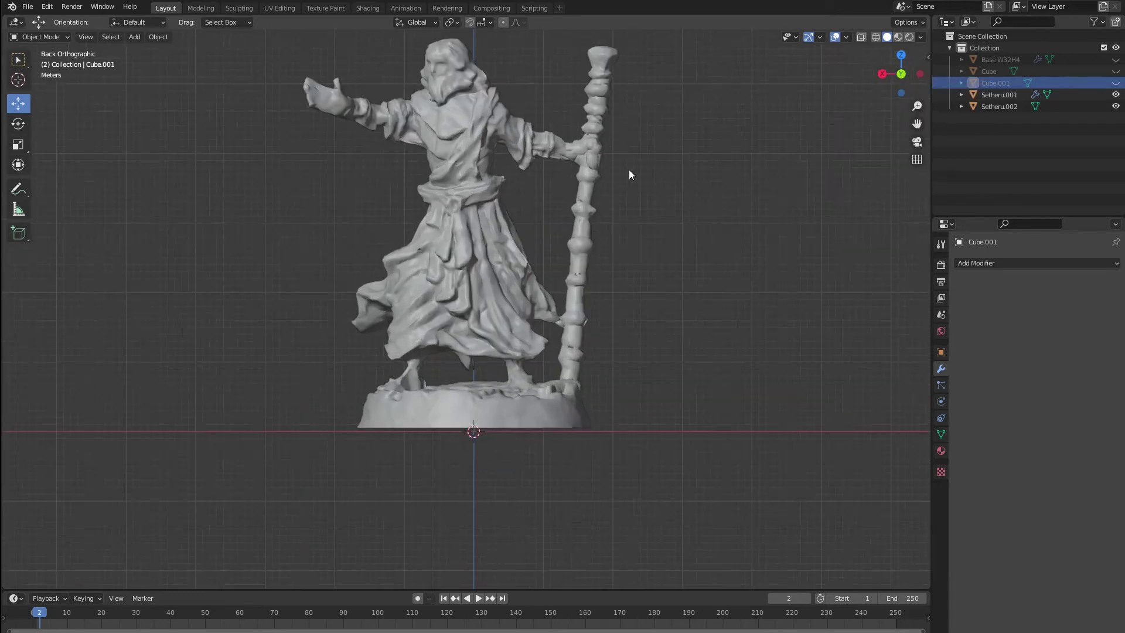
click(876, 36)
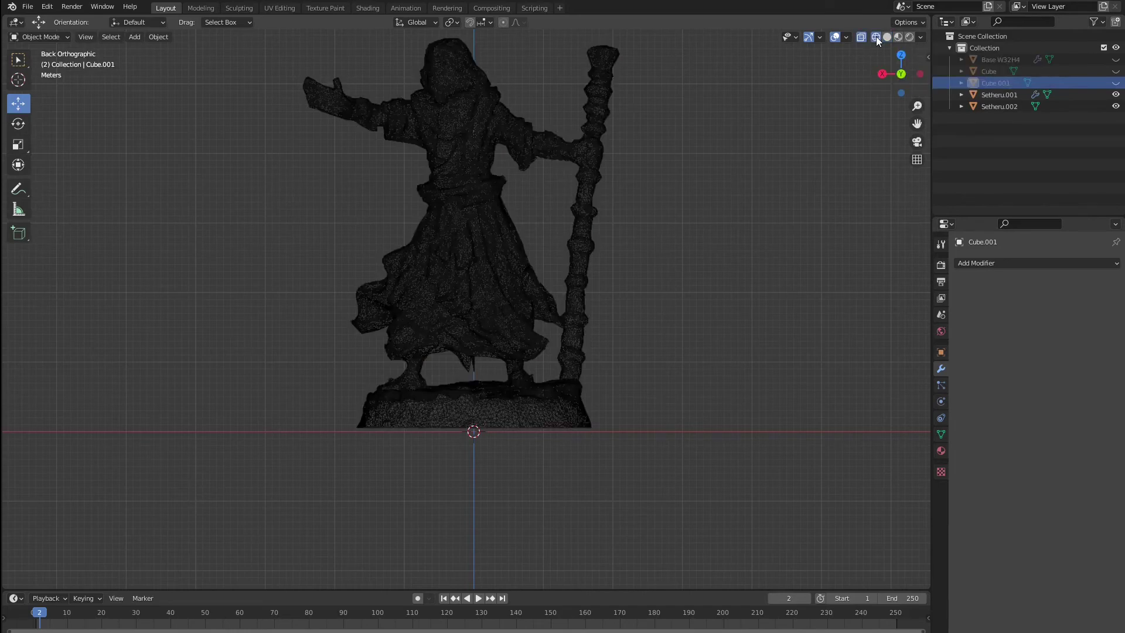
scroll(474, 475, up, 3)
scroll(474, 469, down, 1)
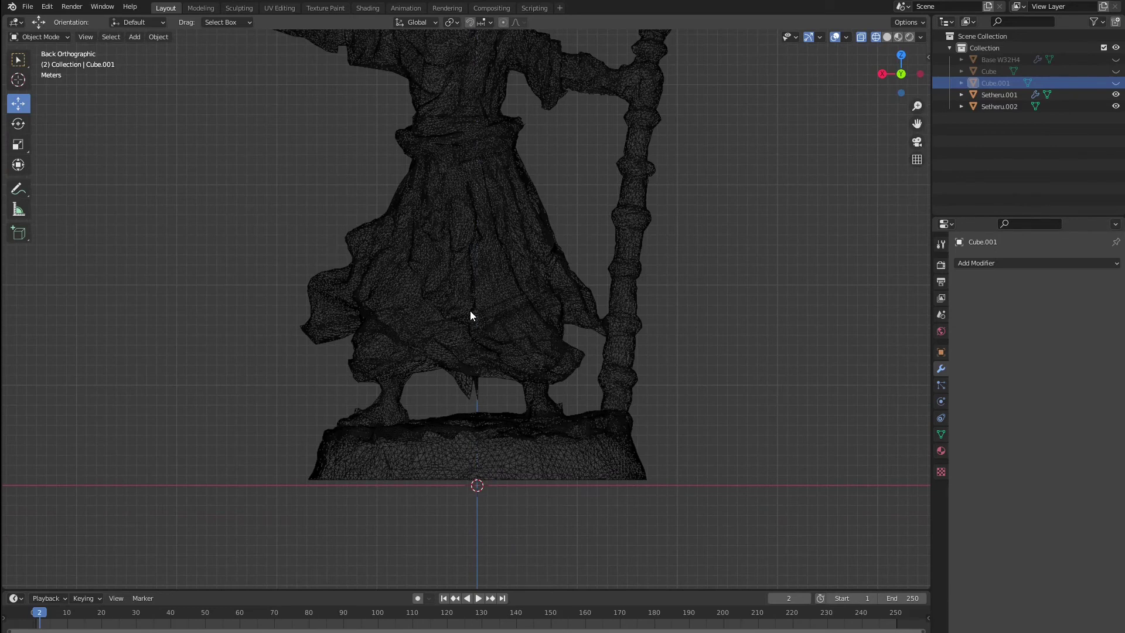
- Box-select Setheru.002's bottom edge ring in Edit Mode and cap it with Face > Fill
click(447, 283)
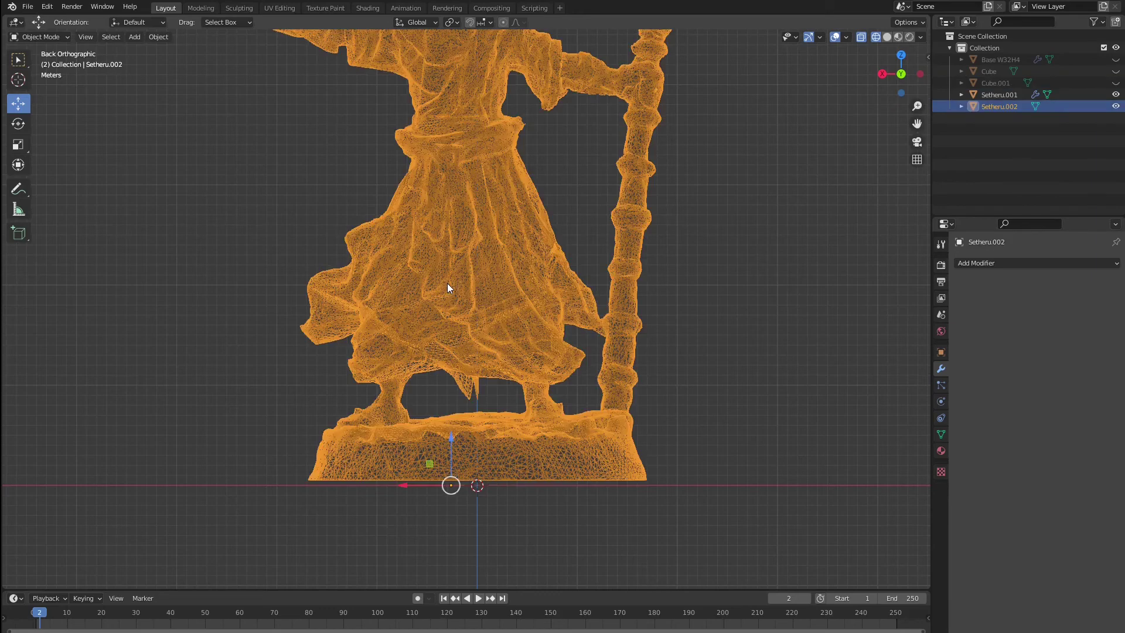
key(Tab)
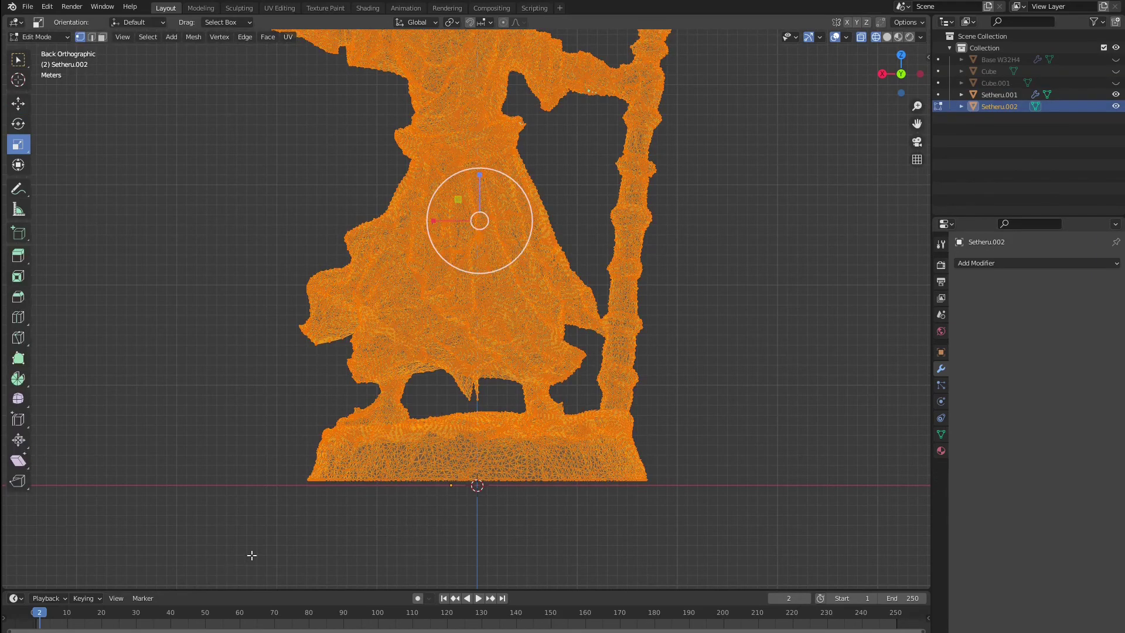
drag(239, 546, 794, 478)
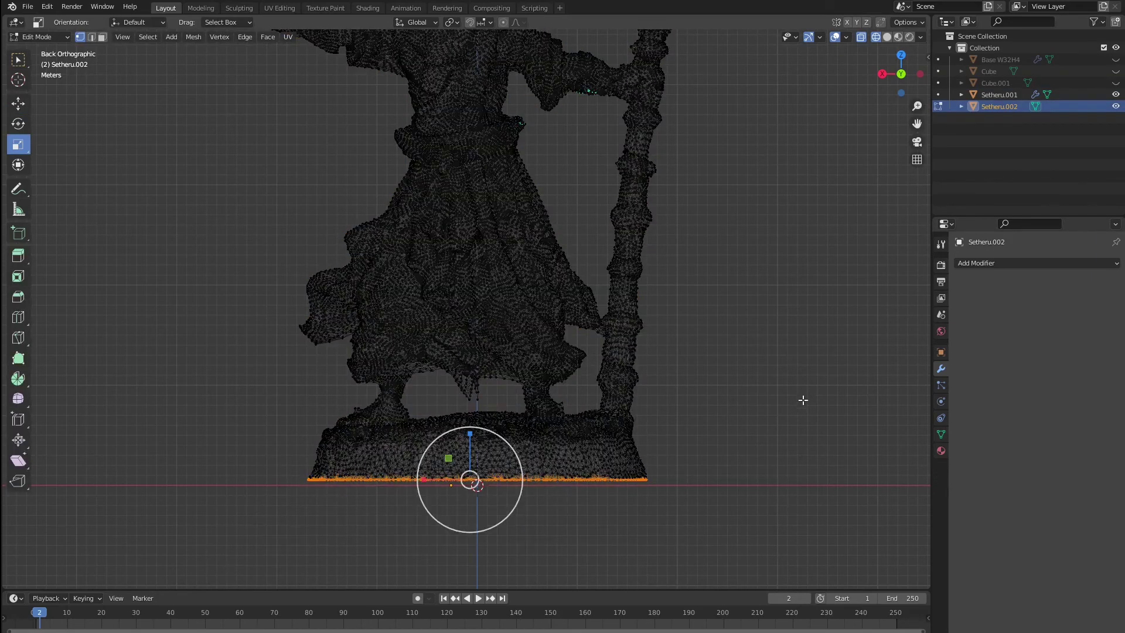
middle_drag(678, 451, 698, 415)
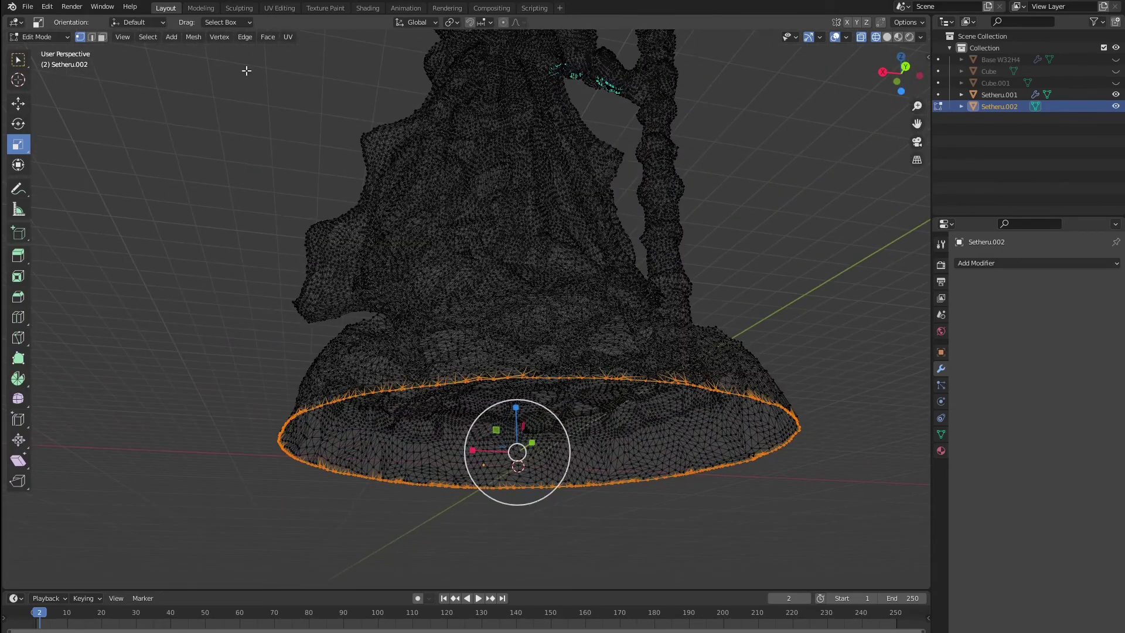
click(267, 37)
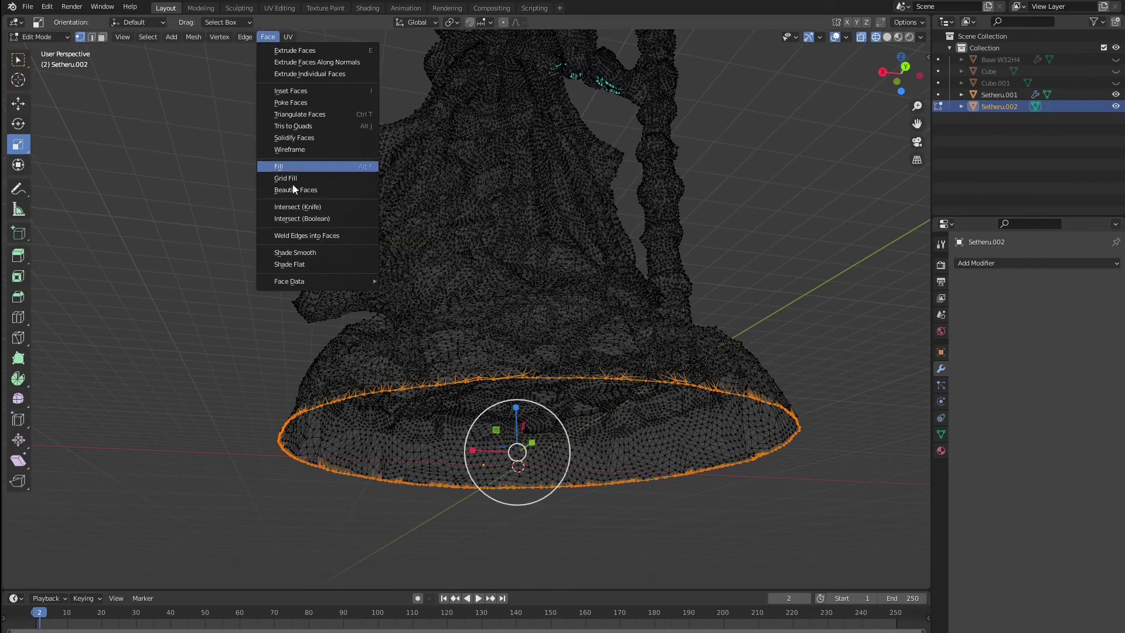
click(294, 167)
middle_drag(705, 350, 787, 191)
click(887, 37)
middle_drag(527, 421, 521, 338)
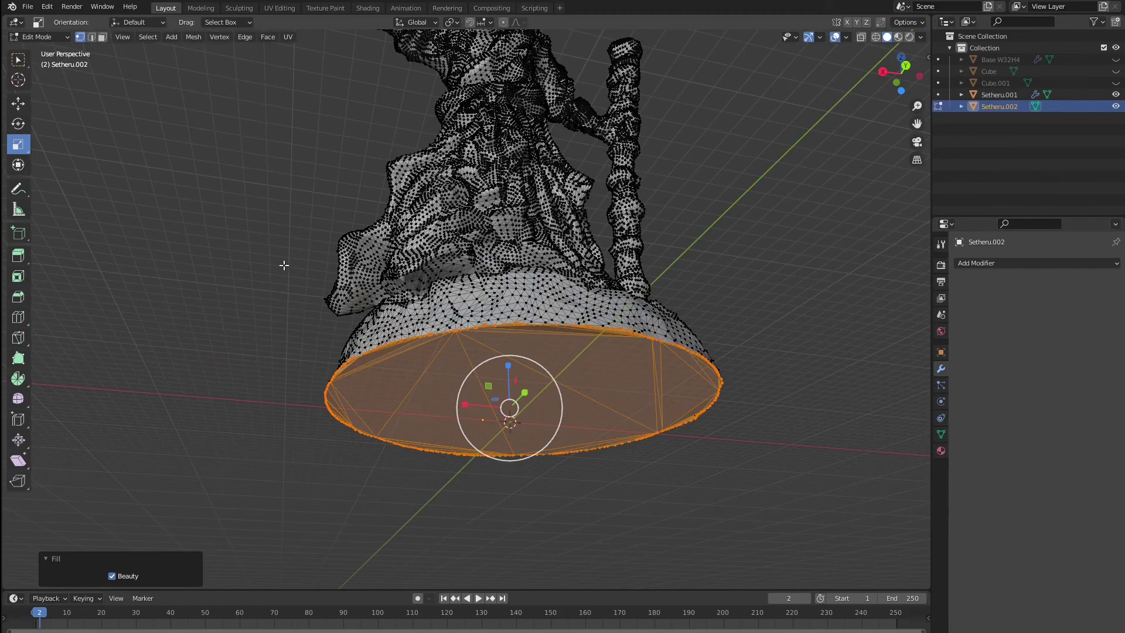
- Return to Object Mode and check the filled base and the upright wizard
key(Tab)
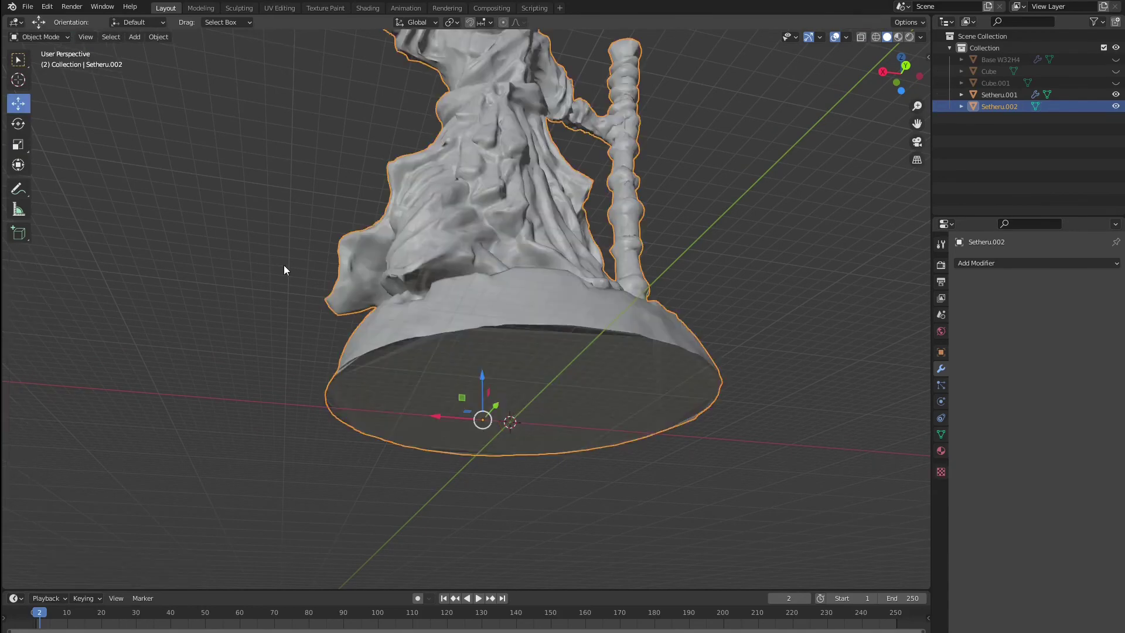
middle_drag(382, 321, 368, 407)
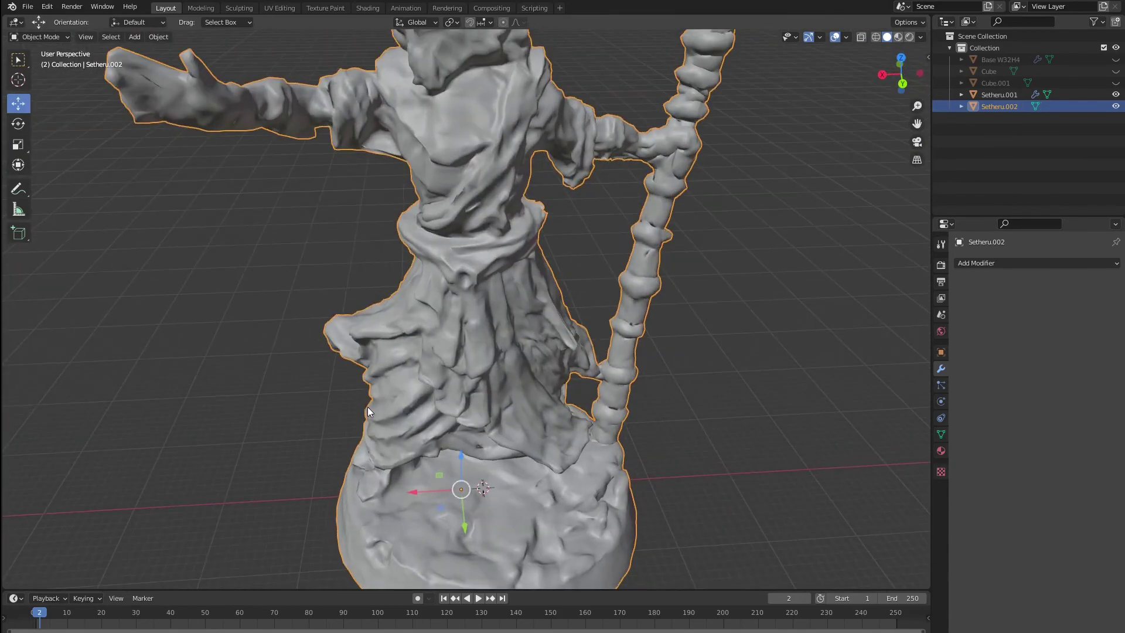
scroll(375, 398, down, 5)
middle_drag(366, 350, 402, 310)
- Set up an STL export of the wizard with Selection Only enabled
click(28, 8)
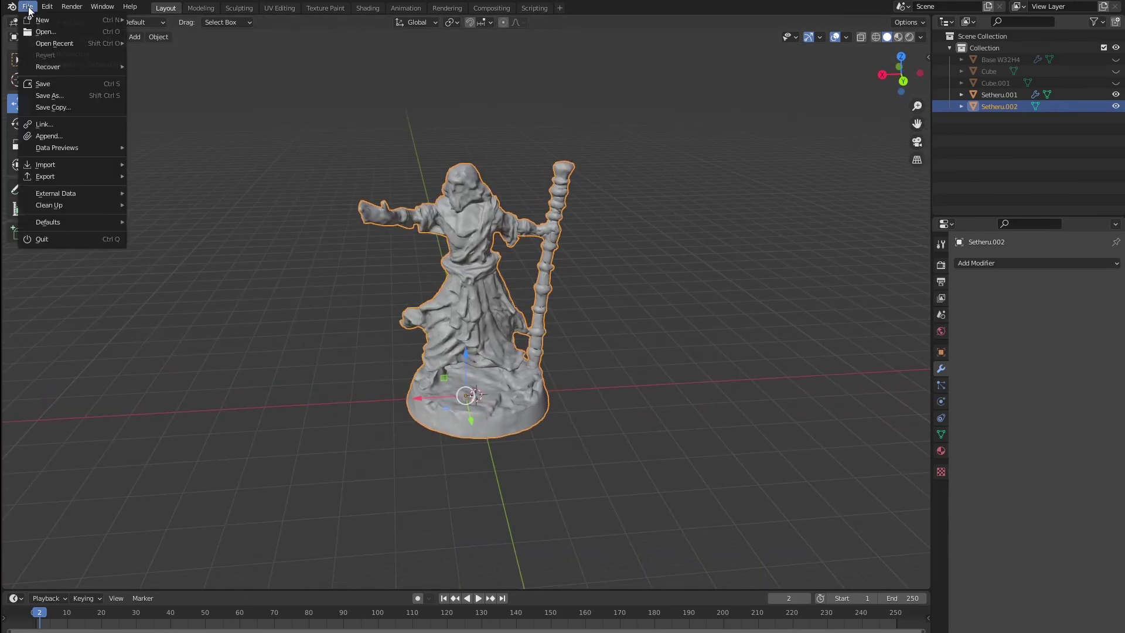
mouse_move(40, 176)
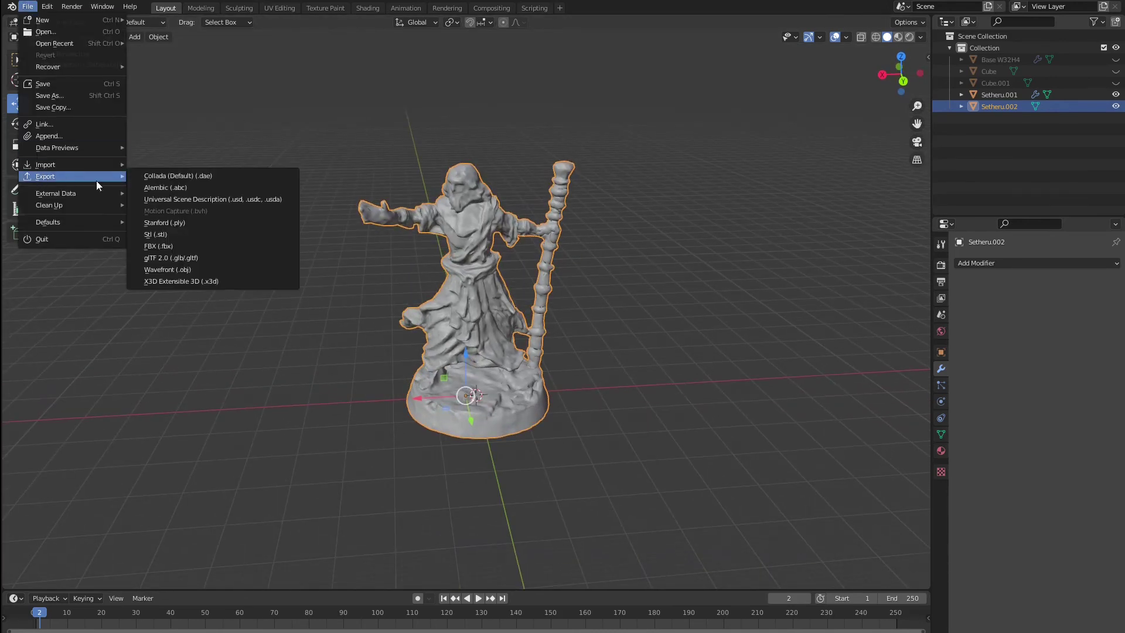
click(177, 234)
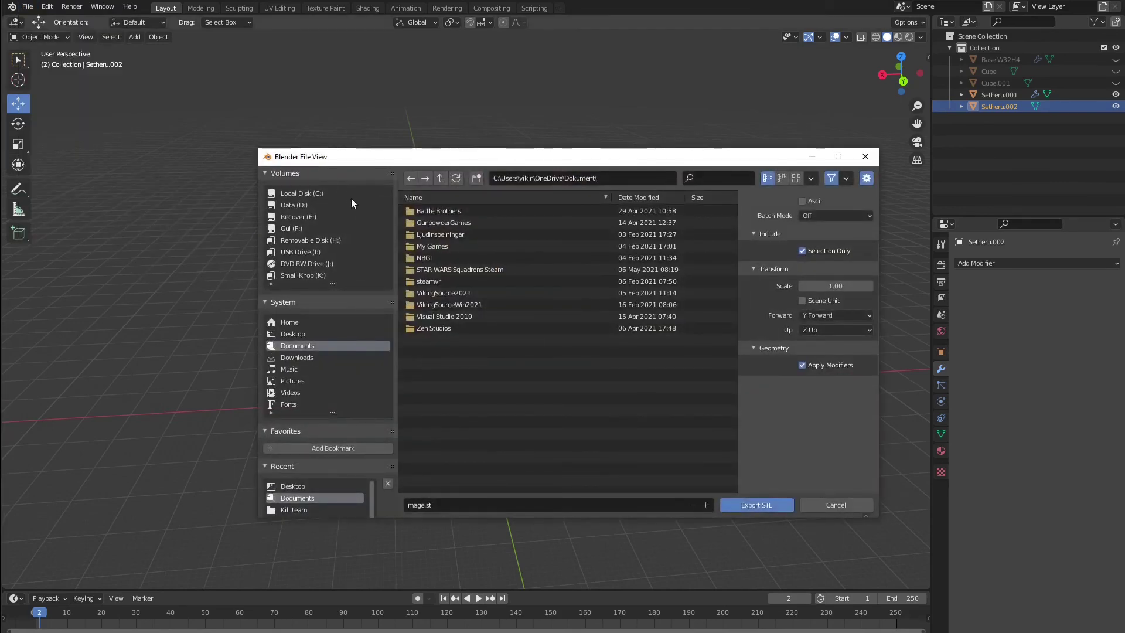
click(818, 251)
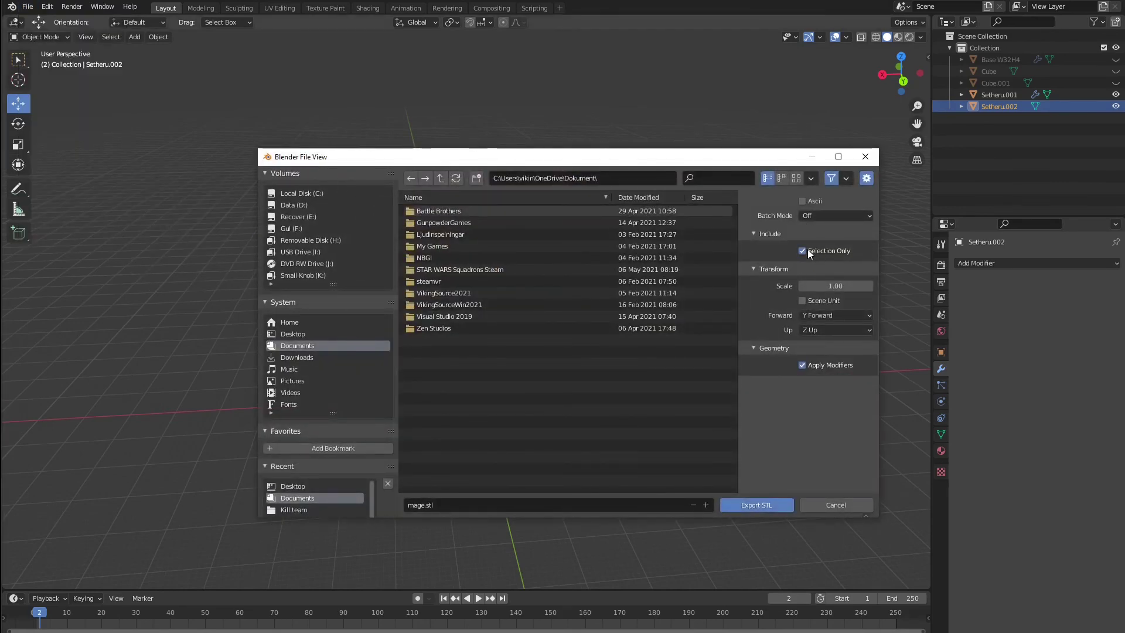
- Export mage.stl, load it onto Cura's build plate, and slice it for printing
click(747, 504)
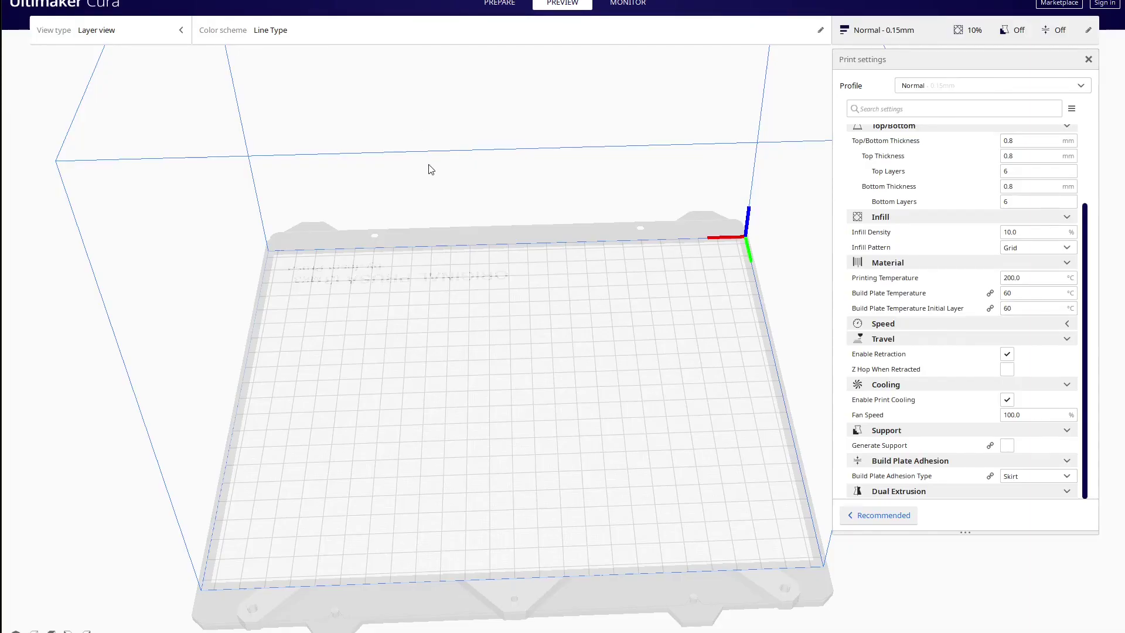
drag(1122, 360, 534, 382)
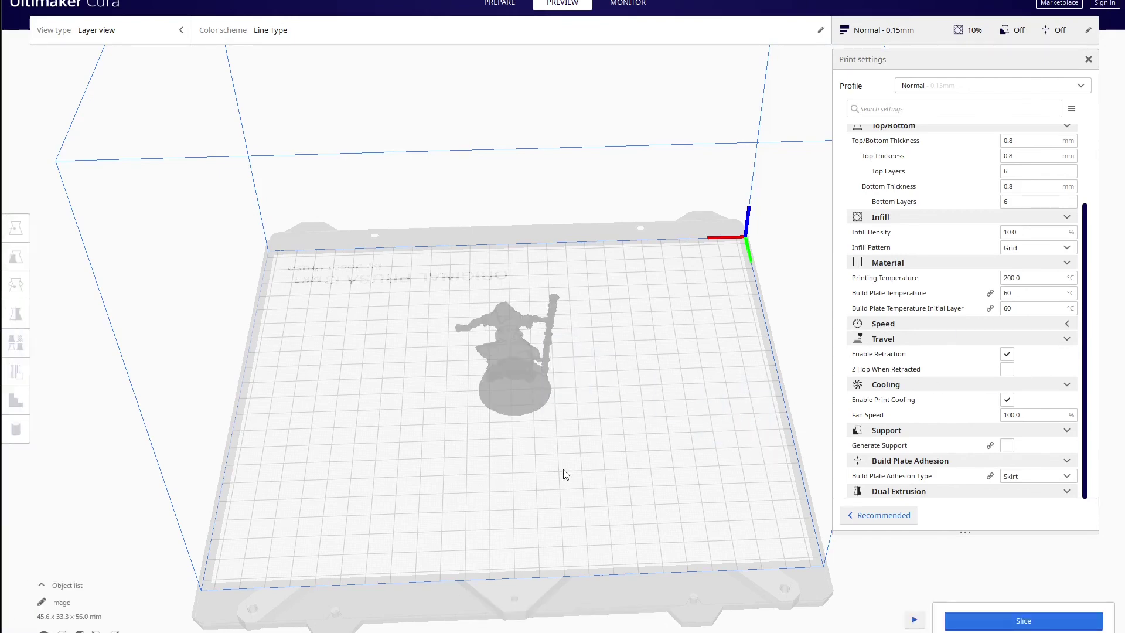
right_drag(528, 461, 537, 400)
click(503, 350)
scroll(658, 280, up, 3)
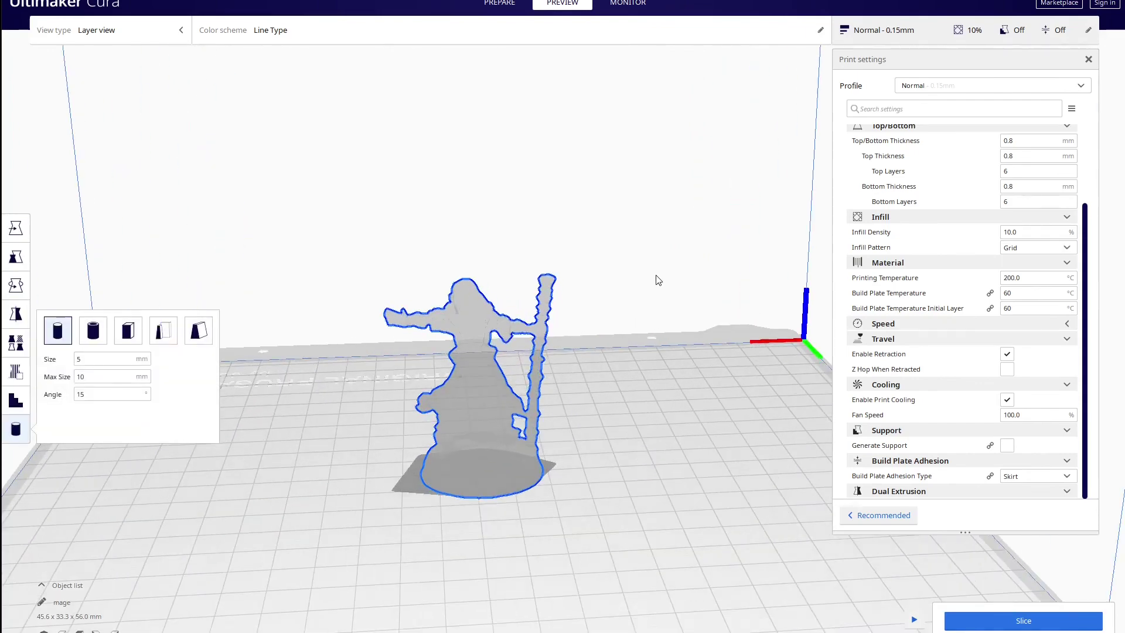
click(985, 617)
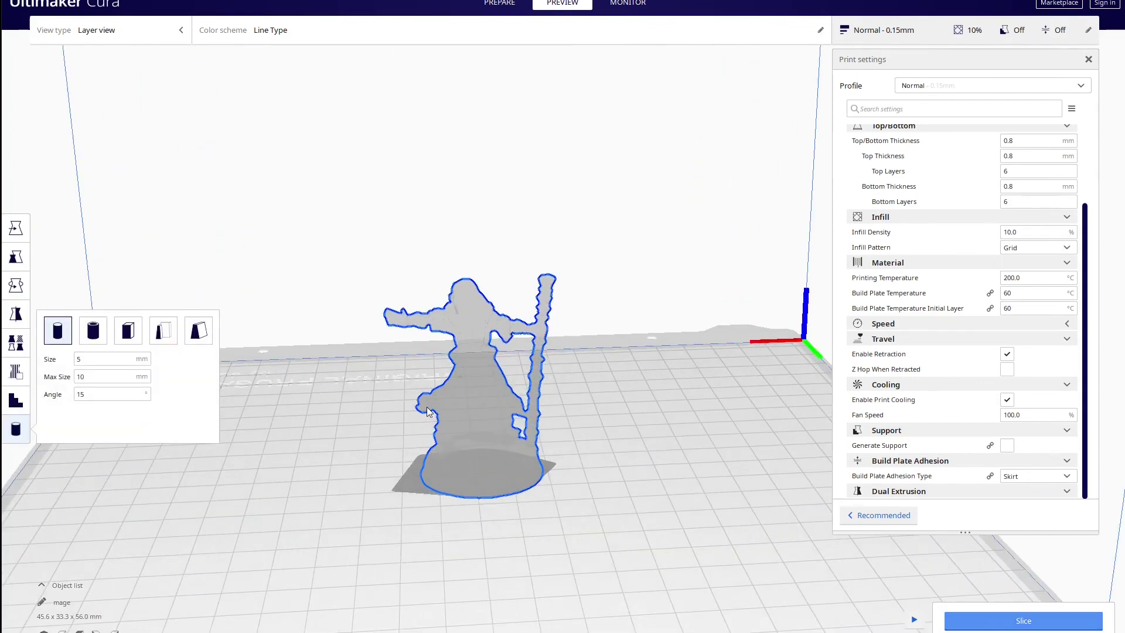